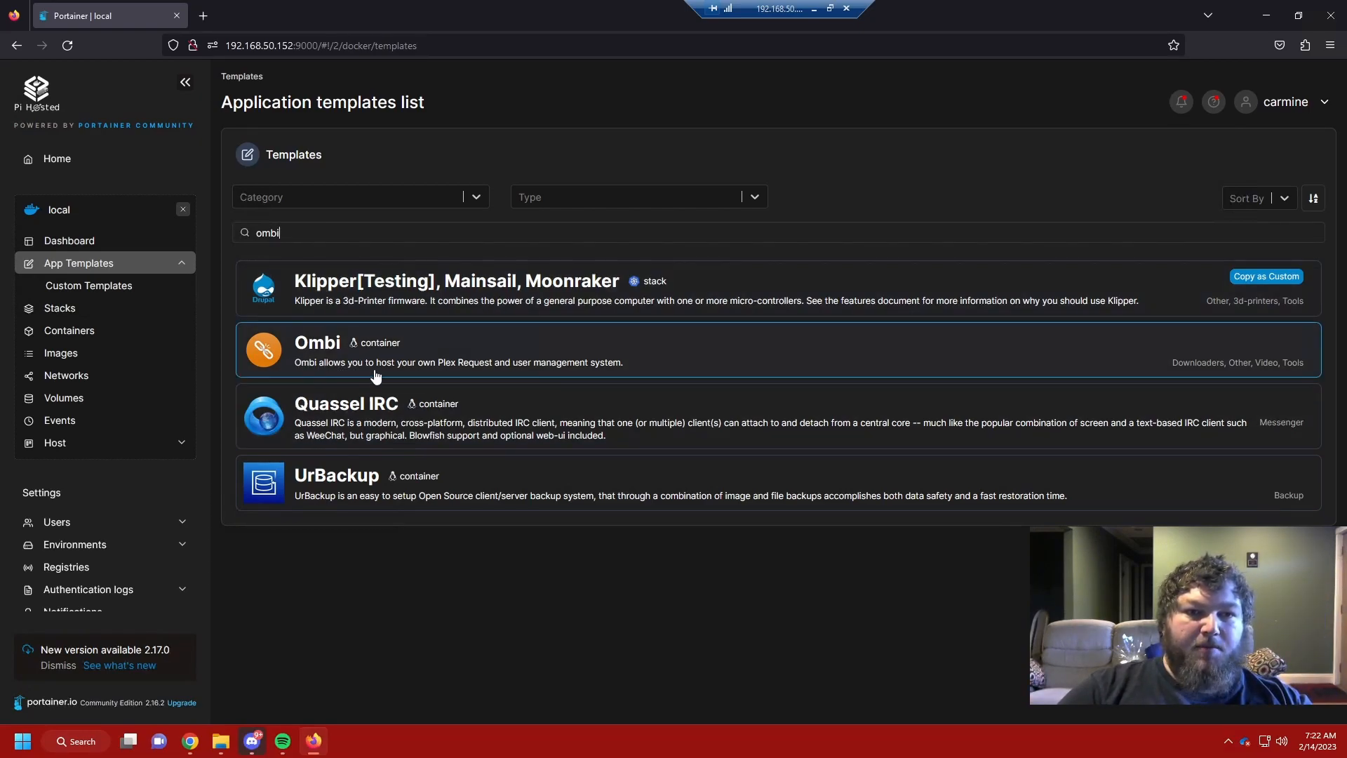
Step: Deploy the Ombi container from its Portainer template
click(455, 357)
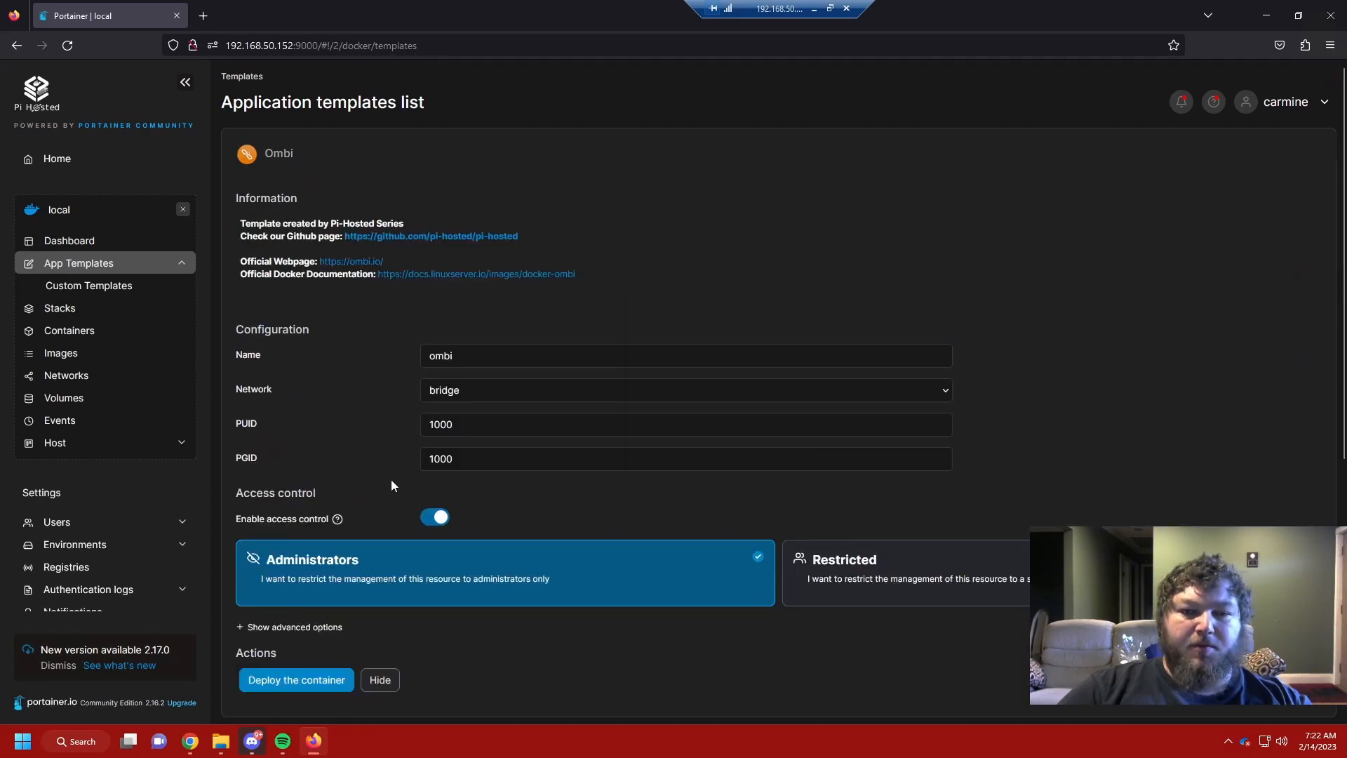
scroll(349, 443, down, 3)
click(334, 463)
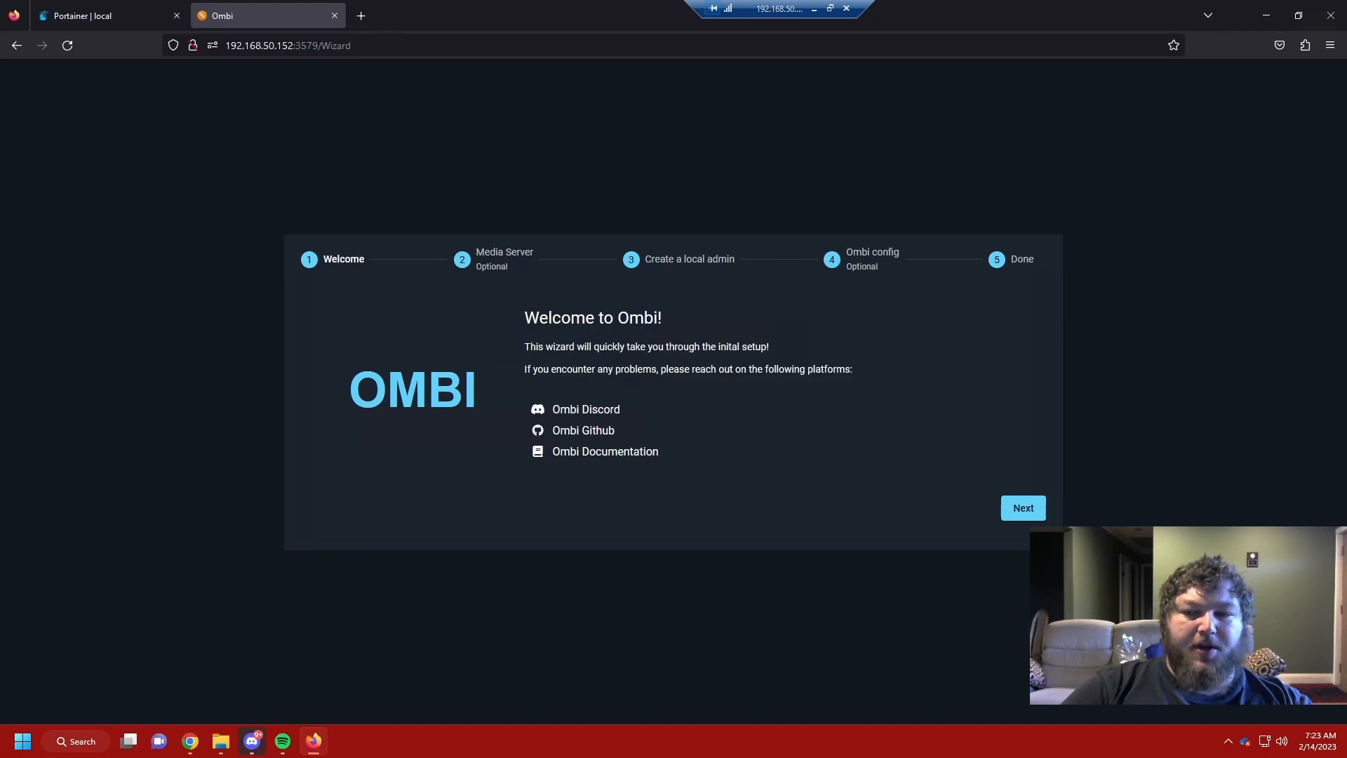
Step: Link the Plex account to Ombi by signing in through the Plex popup
click(1021, 508)
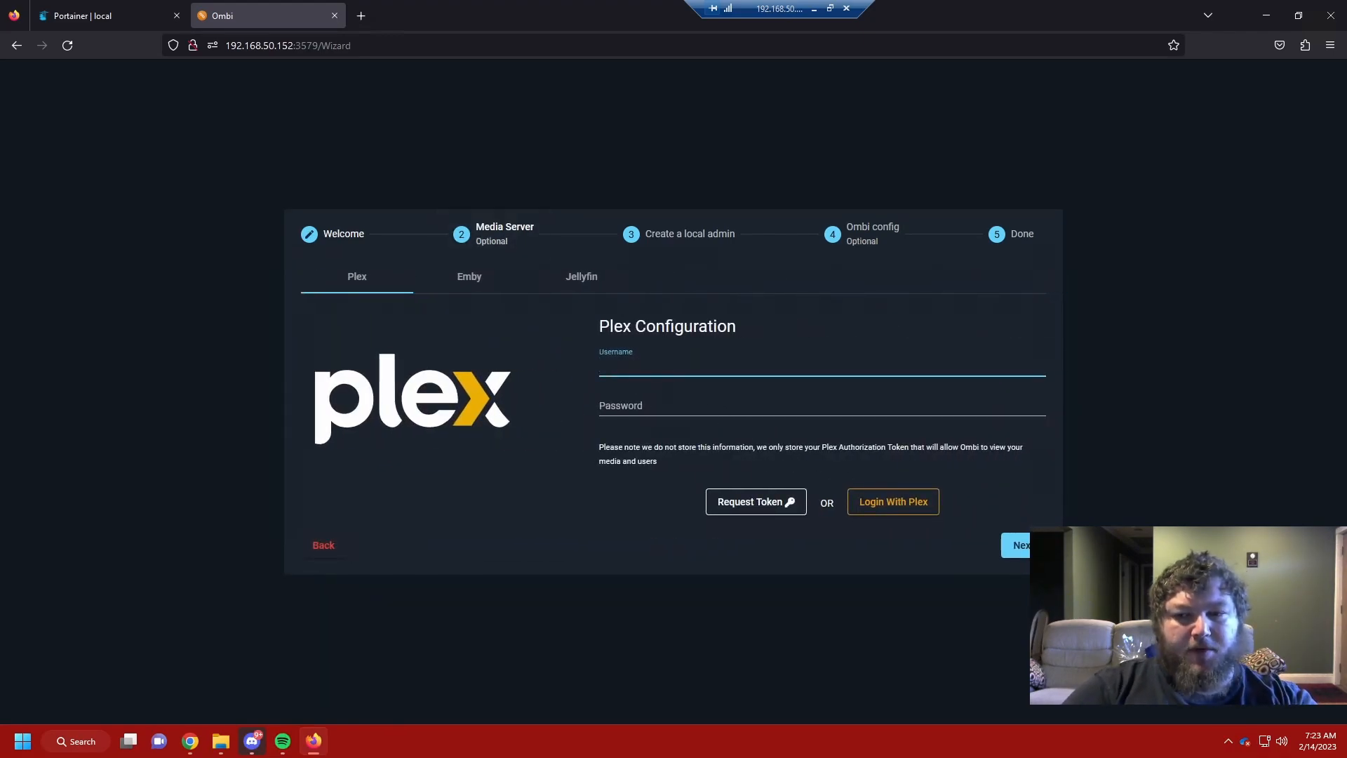
click(893, 502)
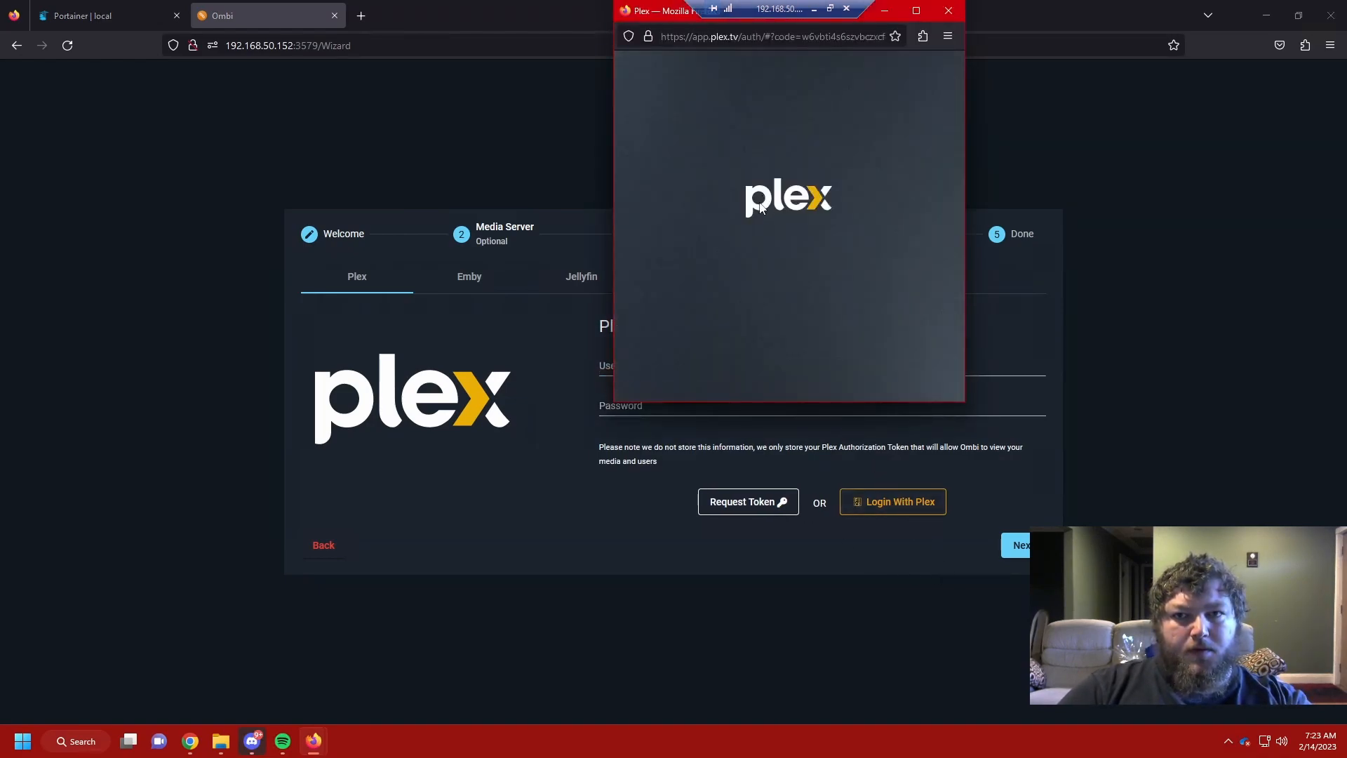
scroll(785, 309, down, 2)
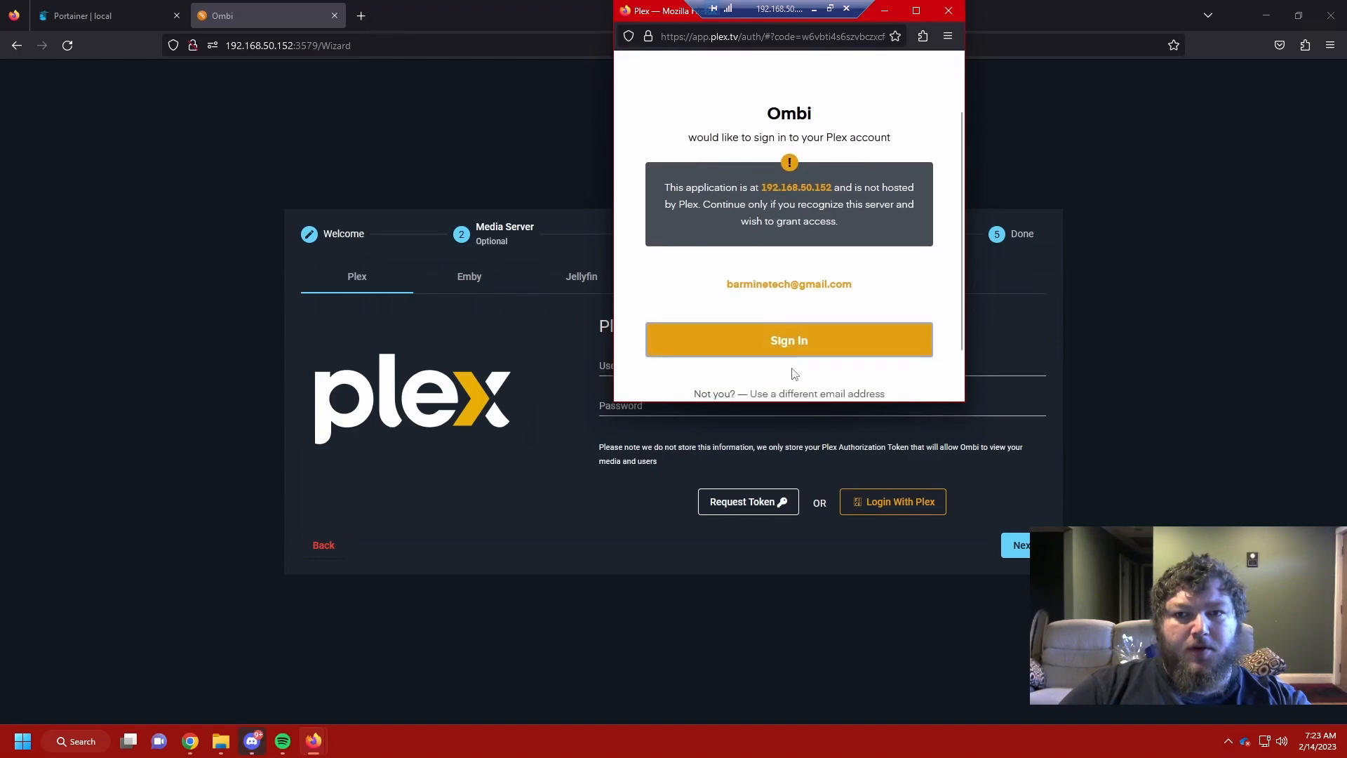
click(797, 334)
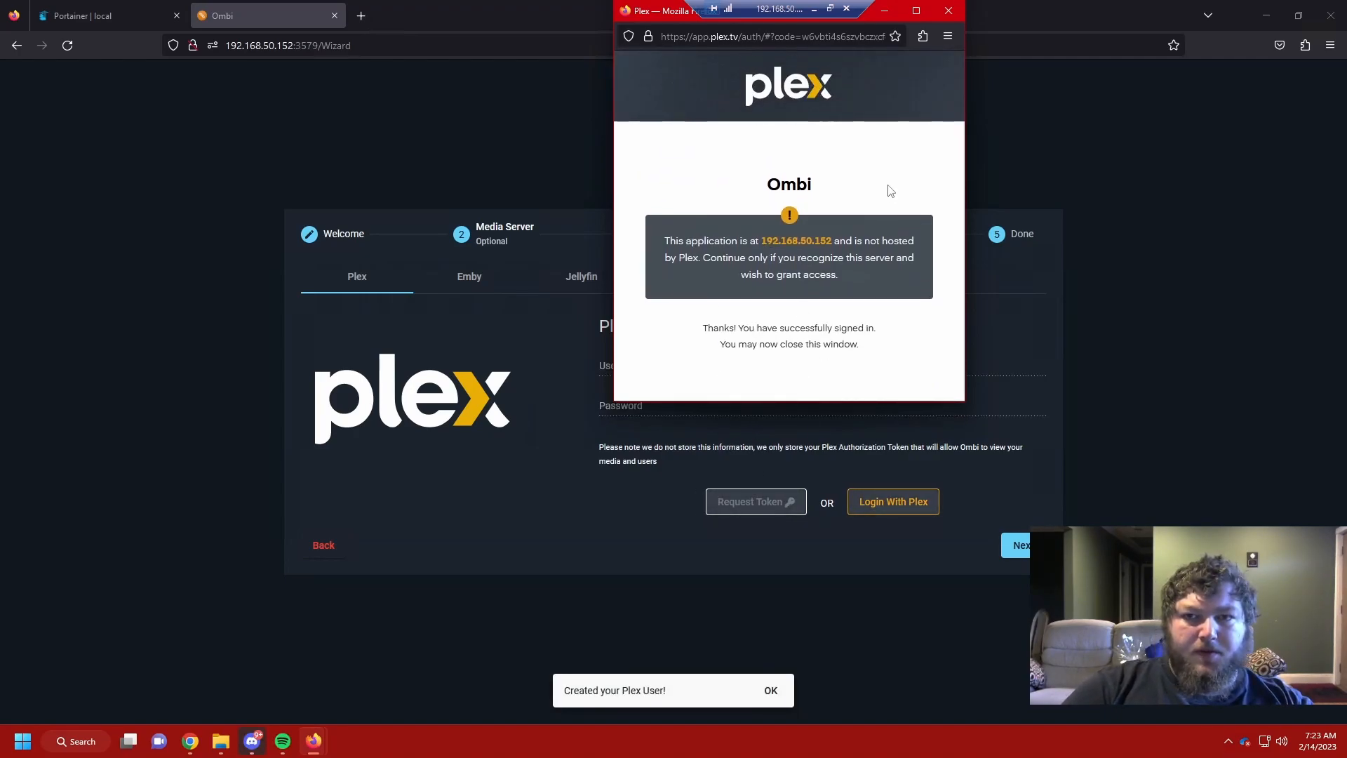
click(948, 11)
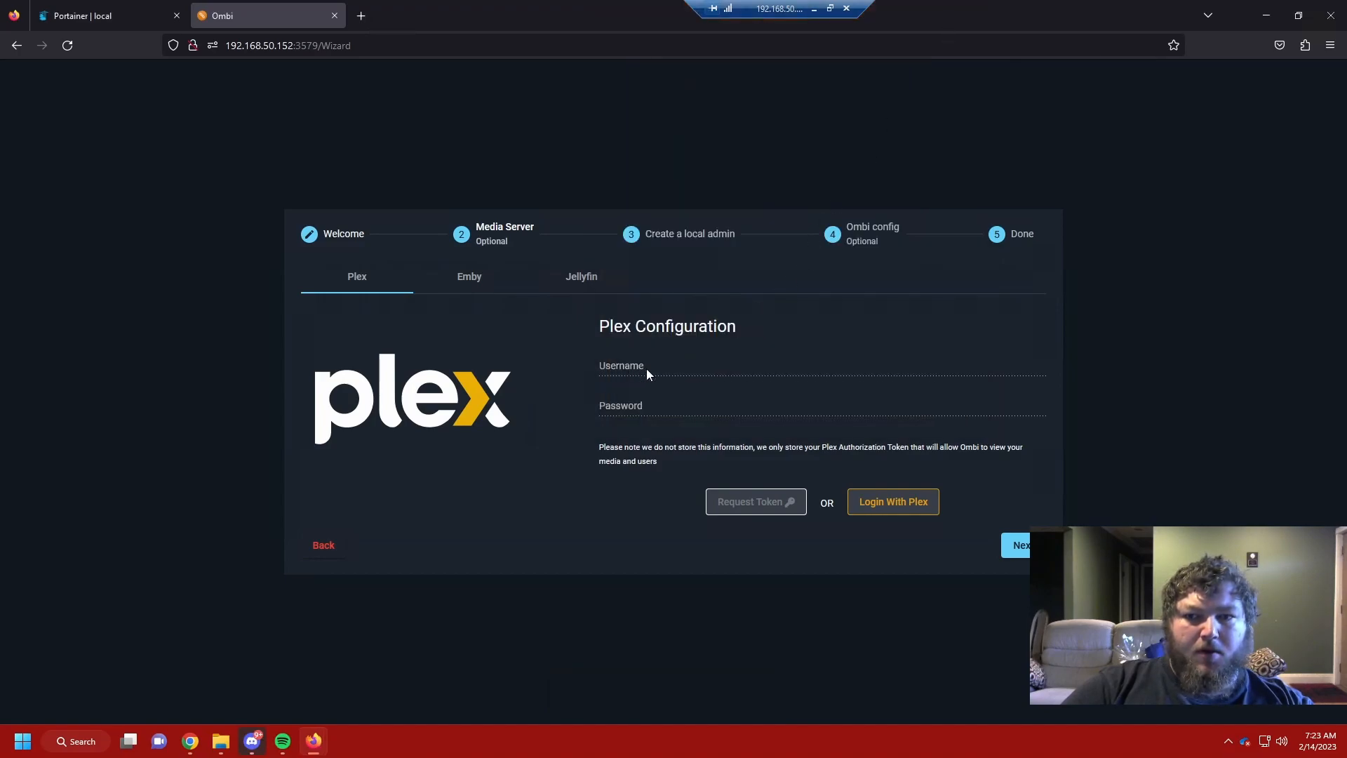
Step: Create the local admin account with a username and password
click(1005, 546)
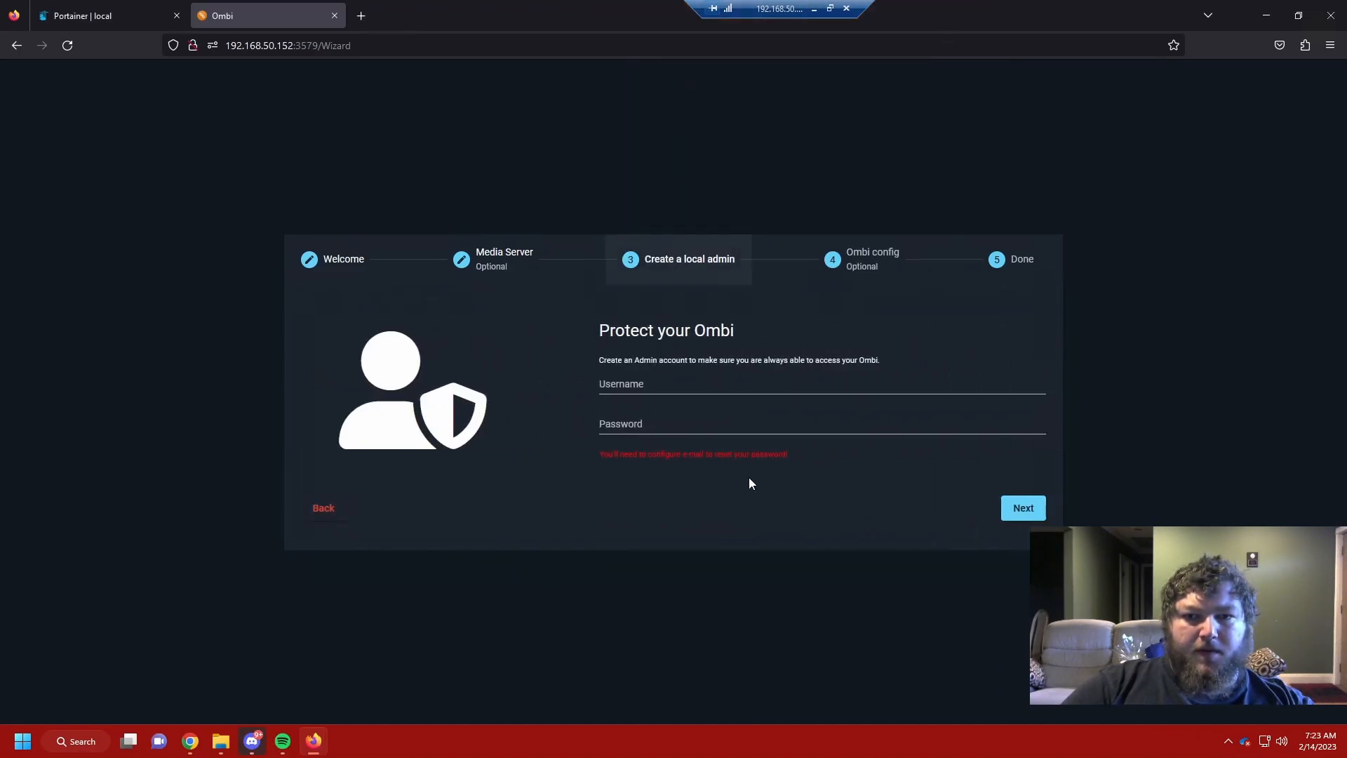
click(821, 383)
text(barmine)
key(Tab)
text(••••••)
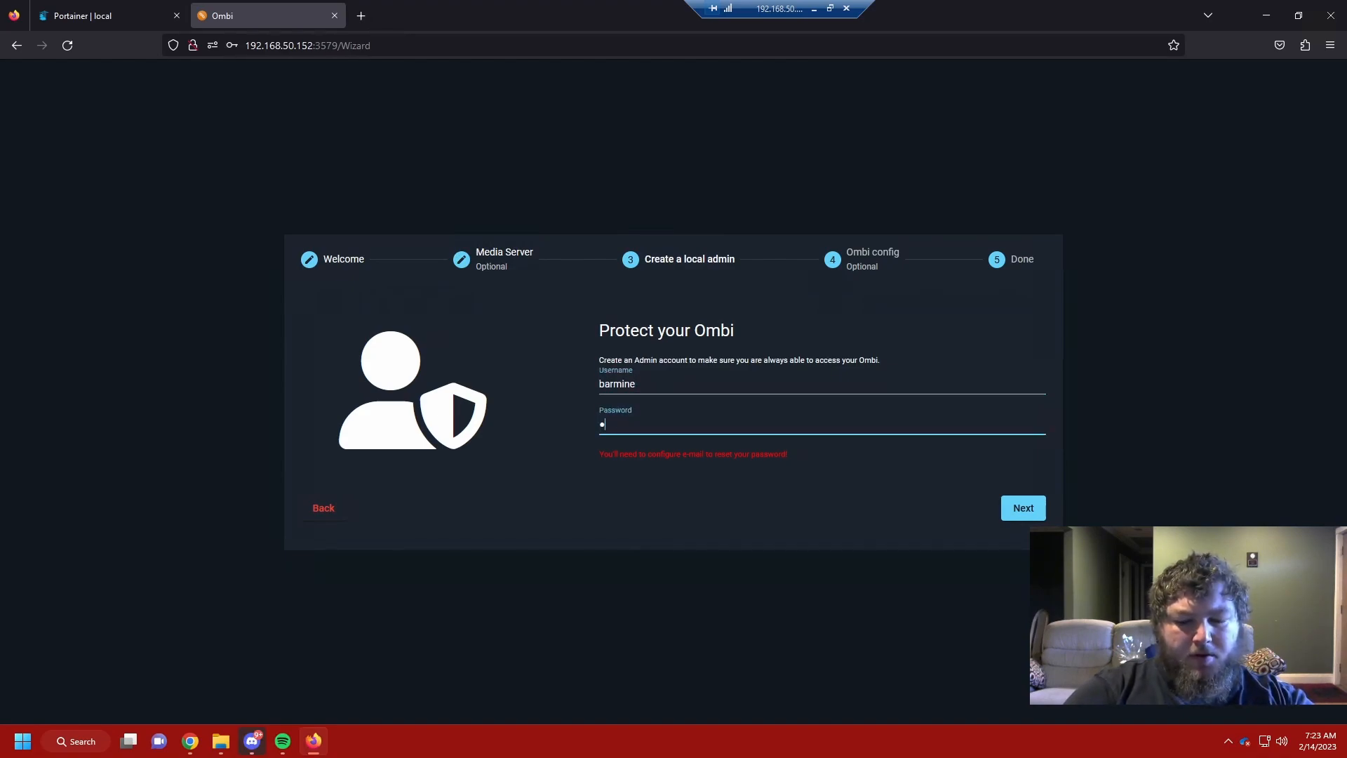
text(••••)
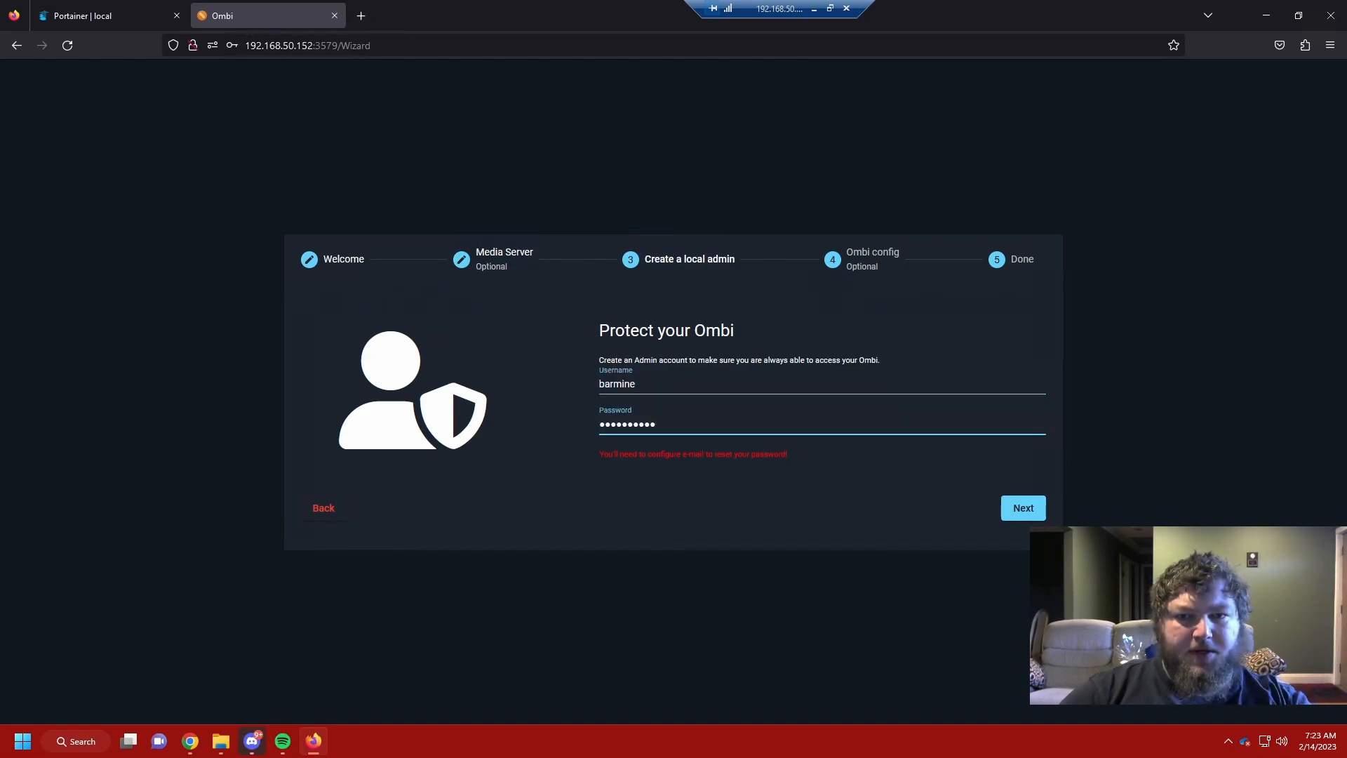
click(1009, 515)
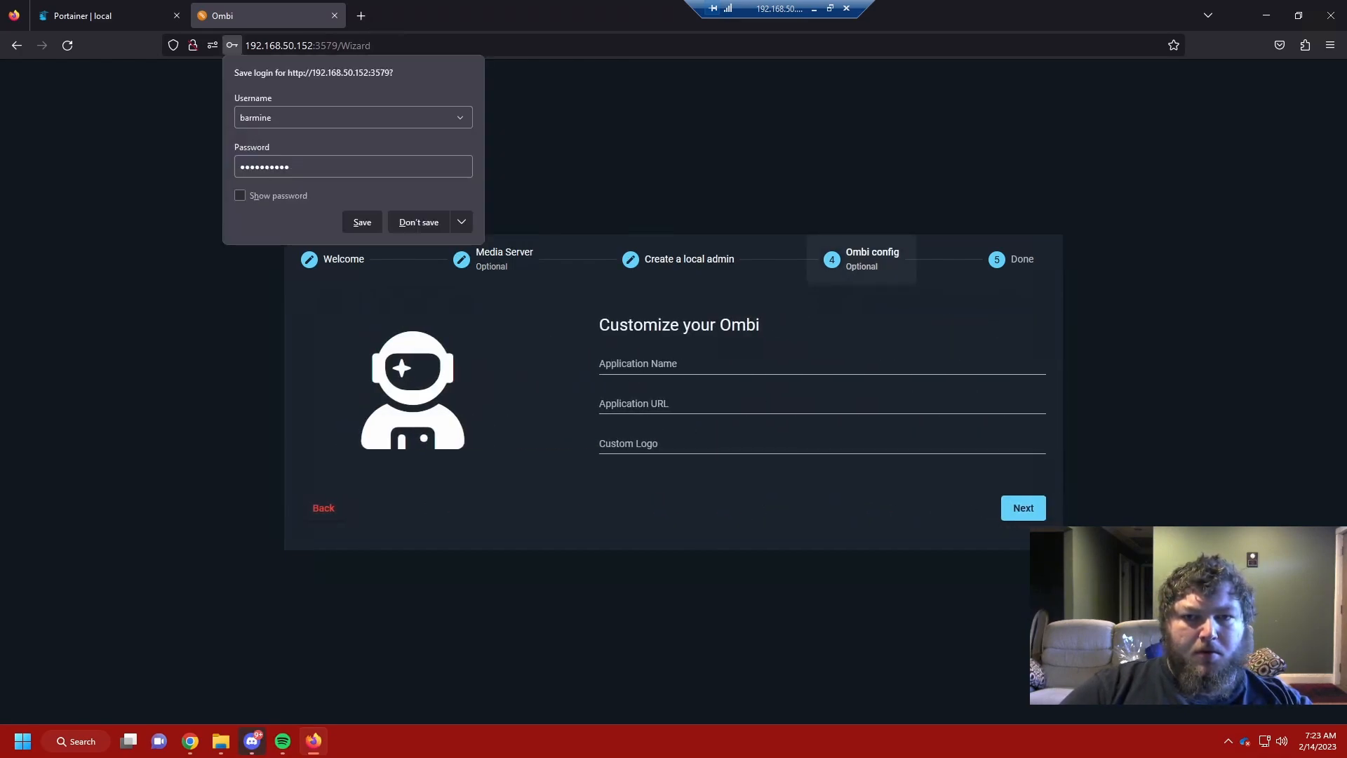
click(652, 365)
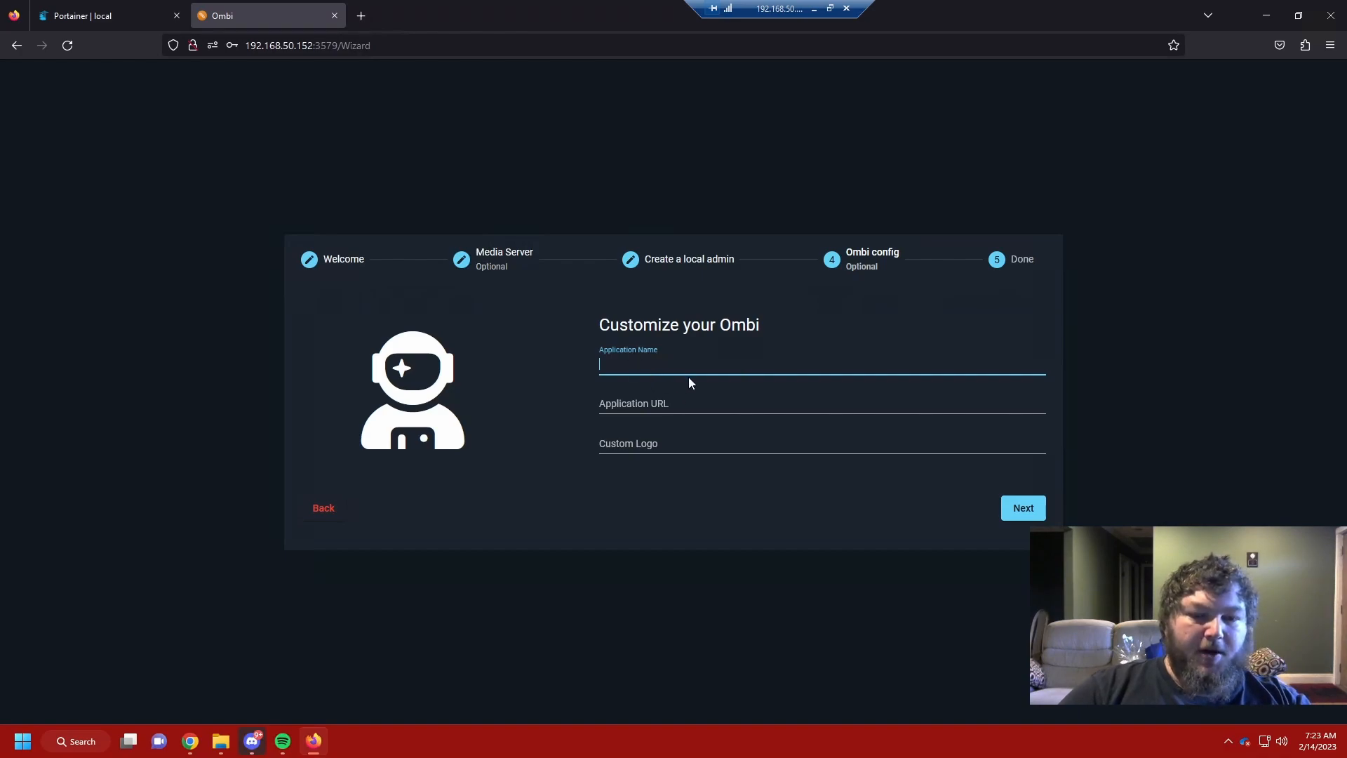
Step: Enter application name Barmine-Plex-Server and URL request.barminetech.com
text(ombi)
key(Tab)
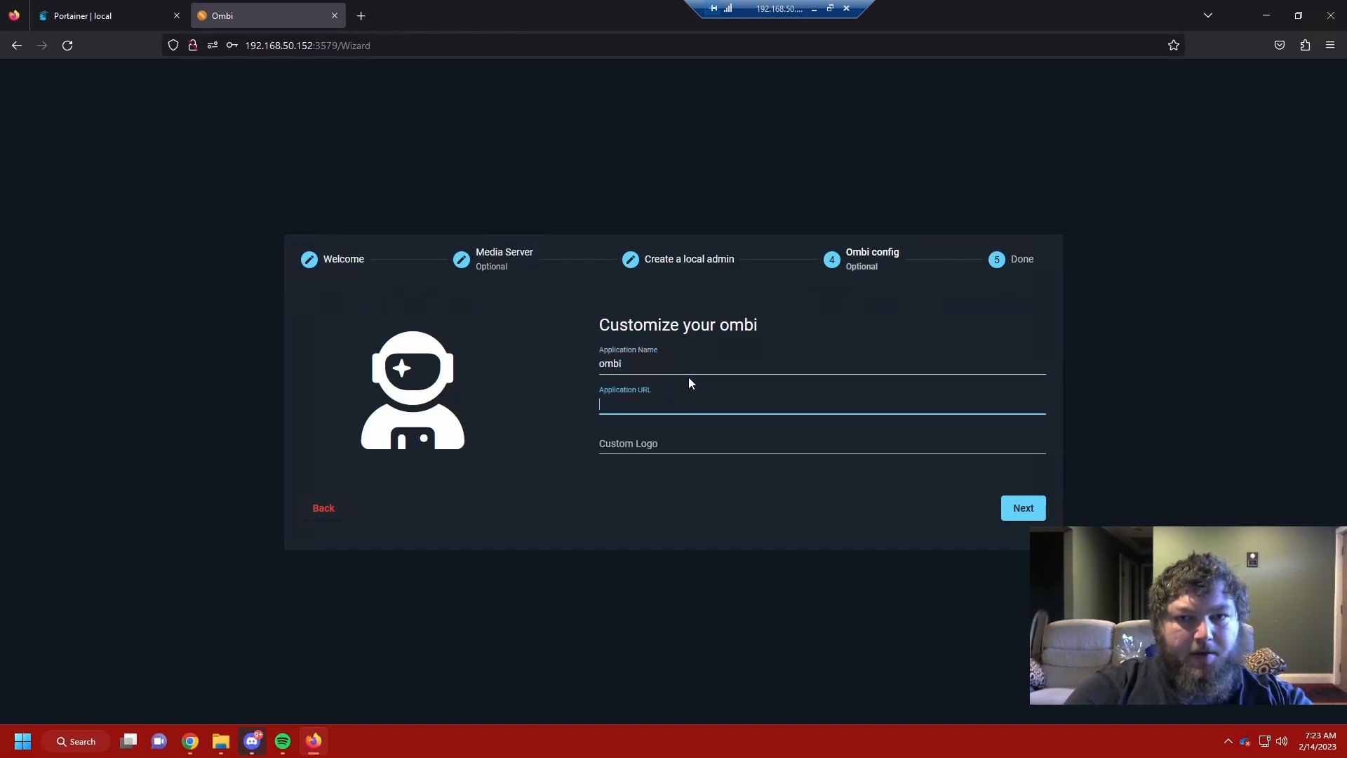
text(re)
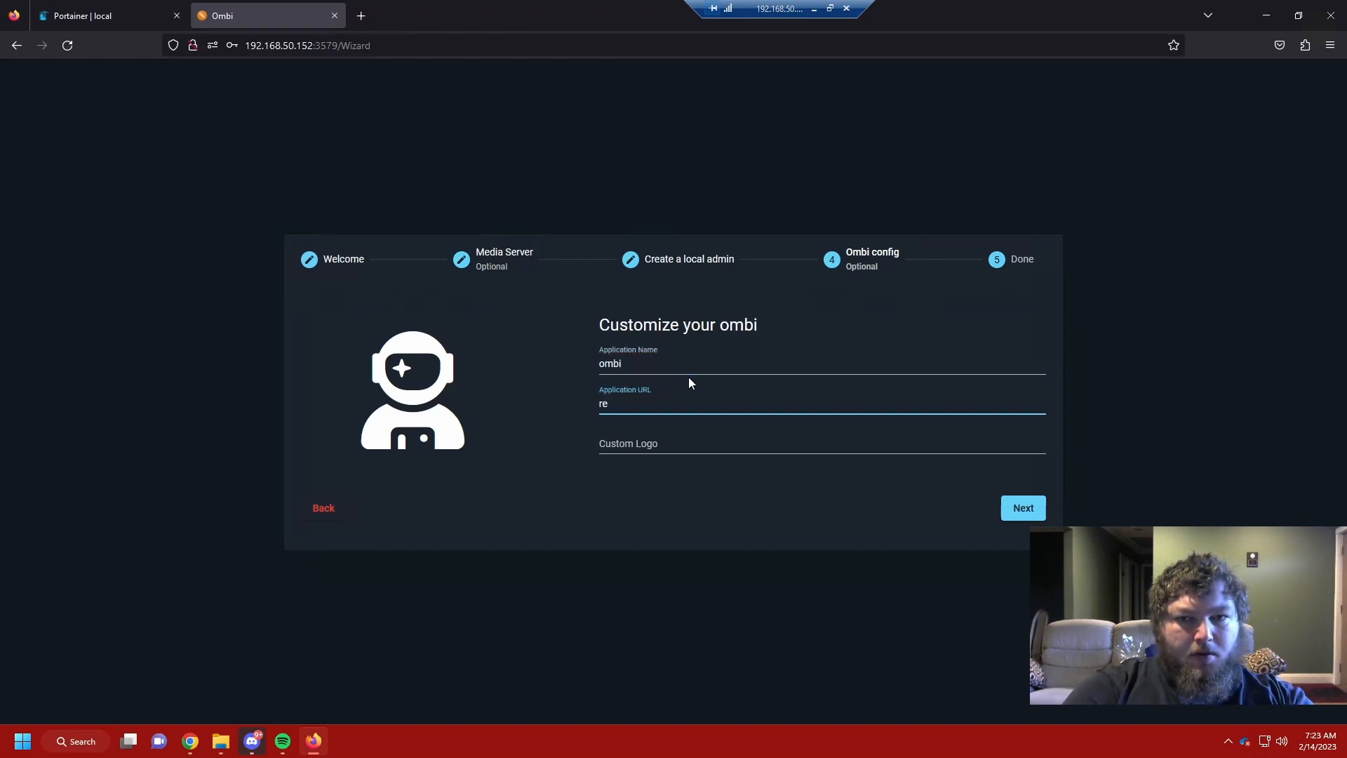
text(quest.barminetech.com)
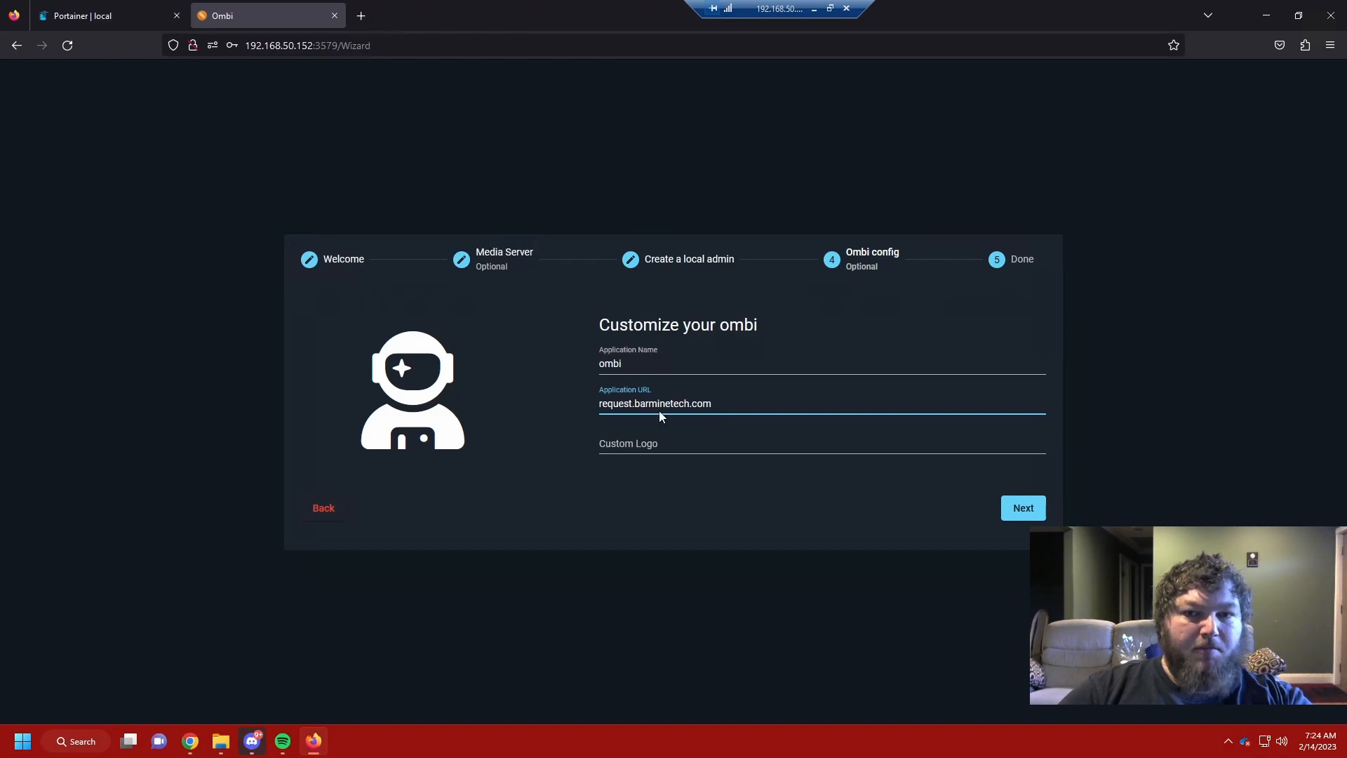
click(659, 369)
key(ctrl+a)
text(Barmine Ple)
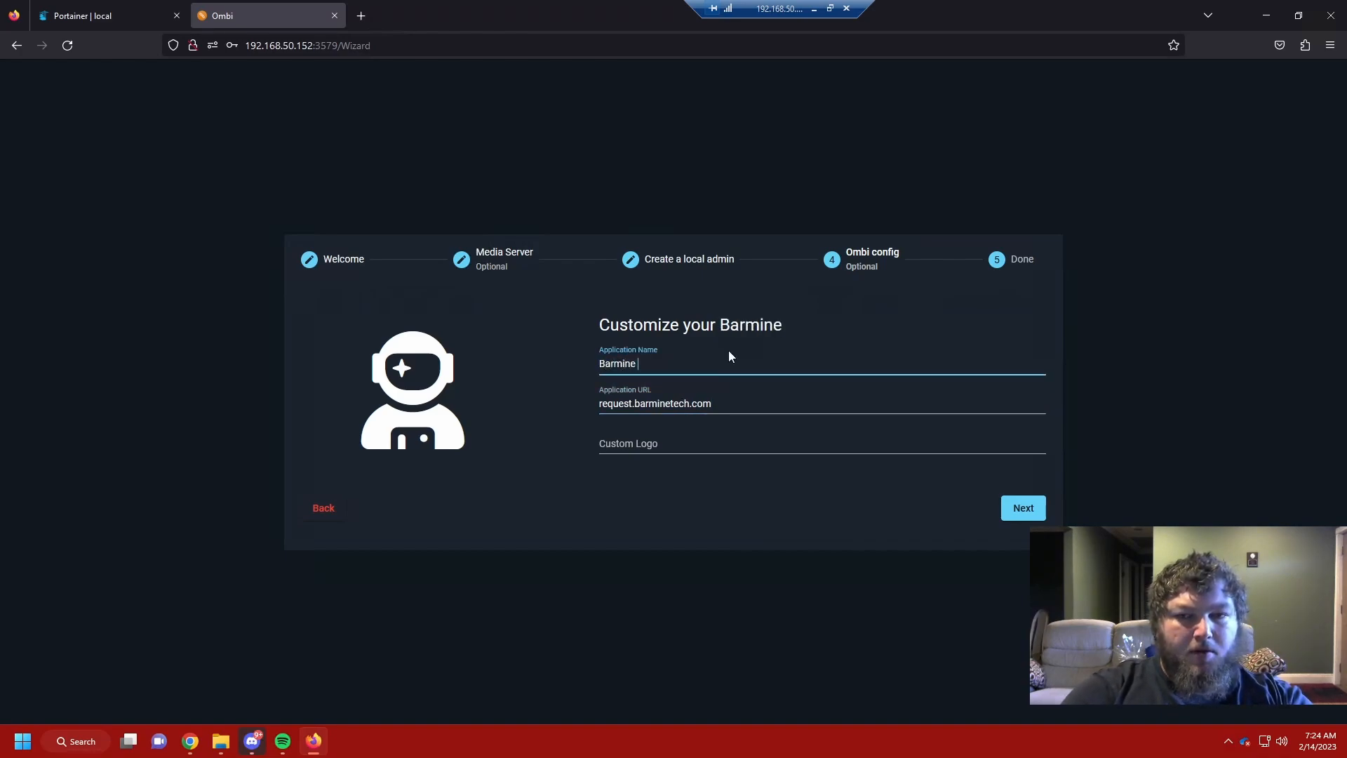
key(BackSpace)
key(BackSpace)
key(BackSpace)
key(BackSpace)
text(-Pl)
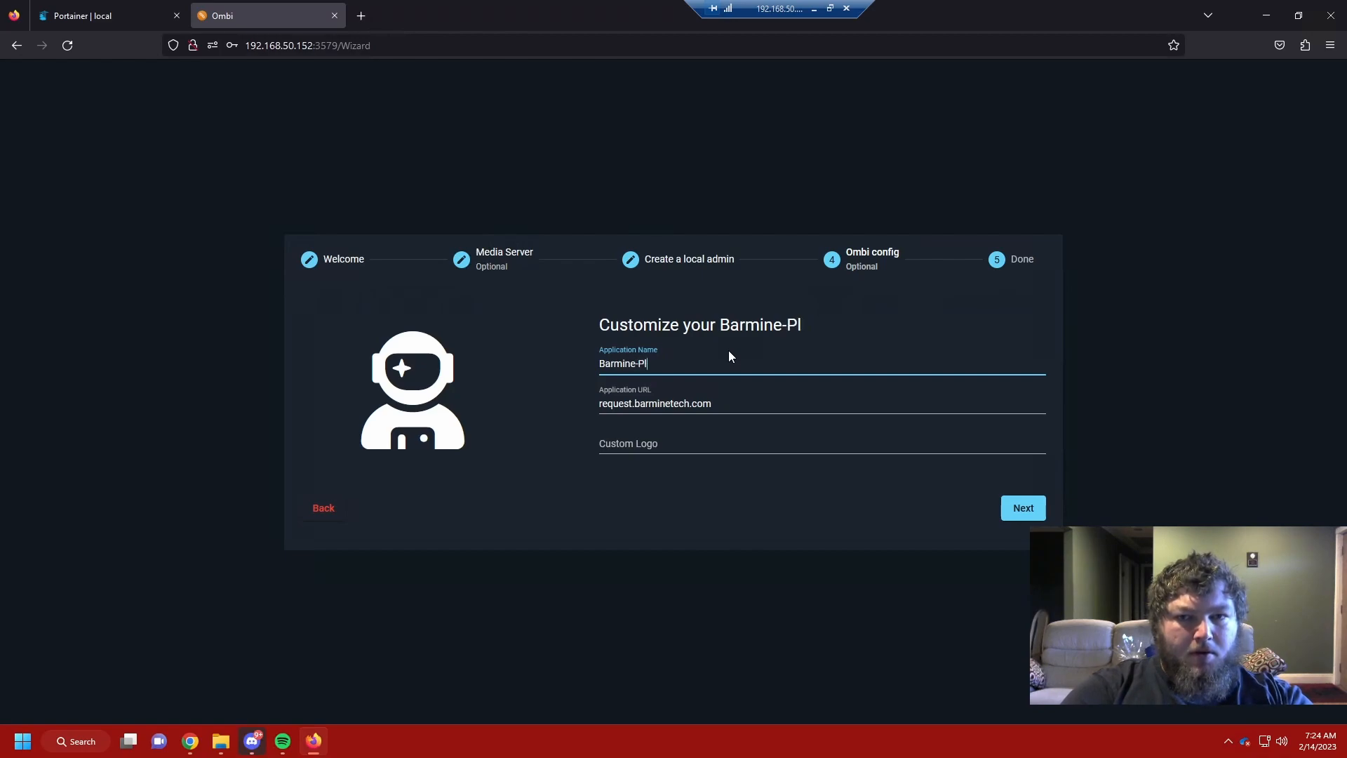
text(ex-Server)
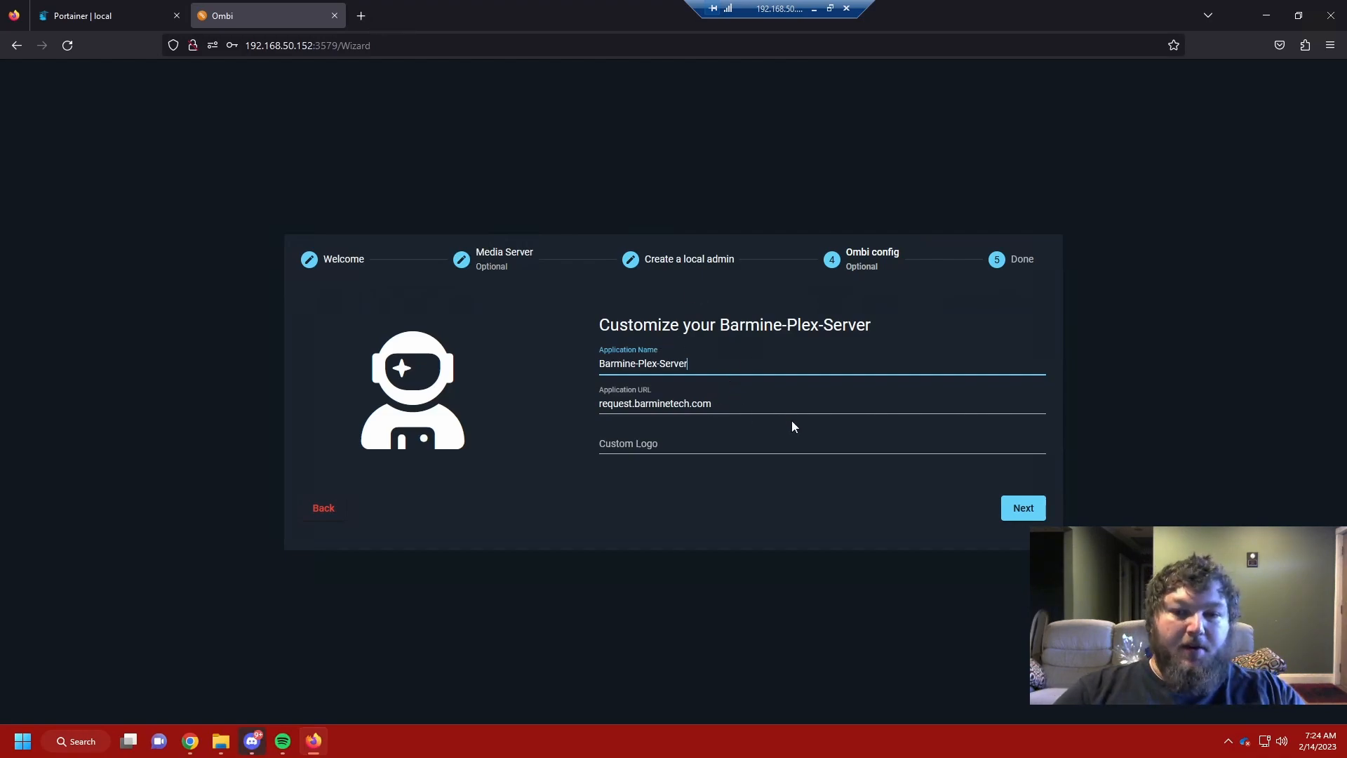
click(1024, 508)
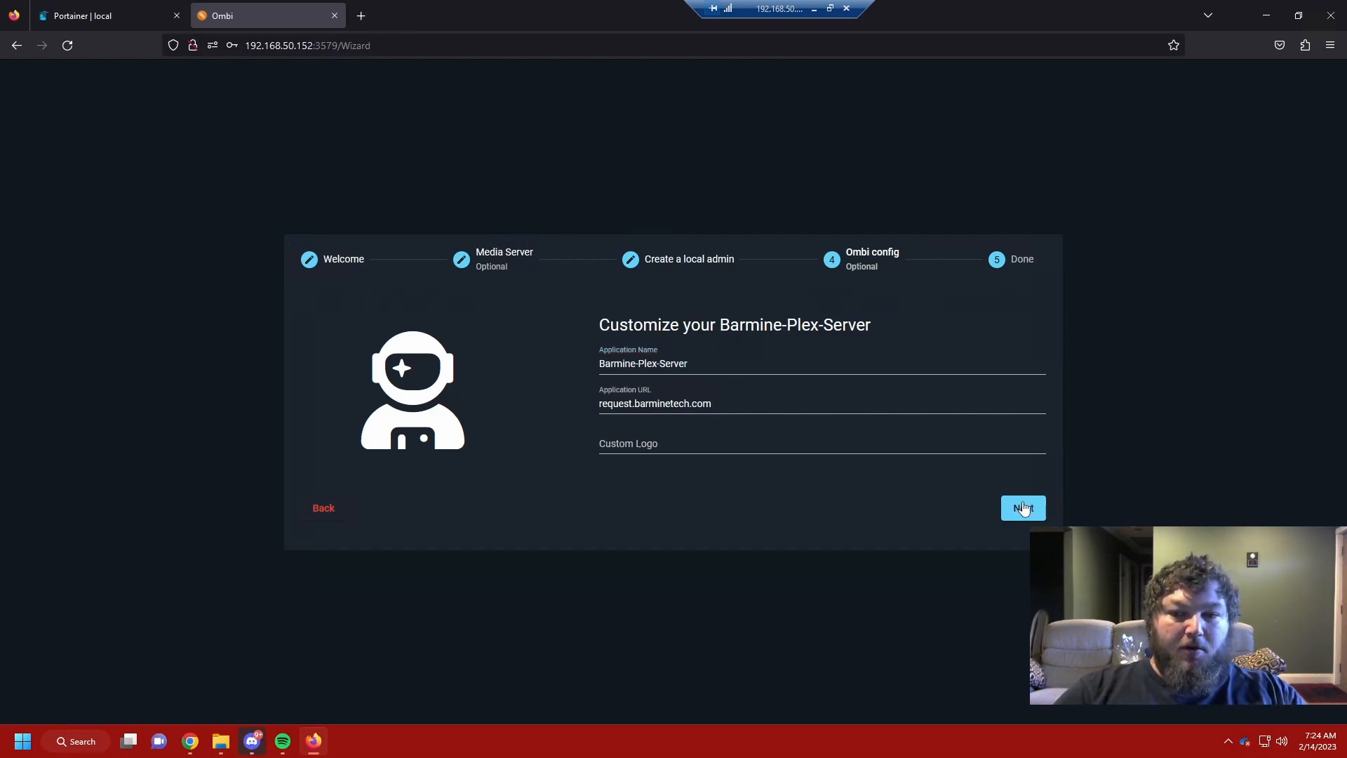
click(1018, 507)
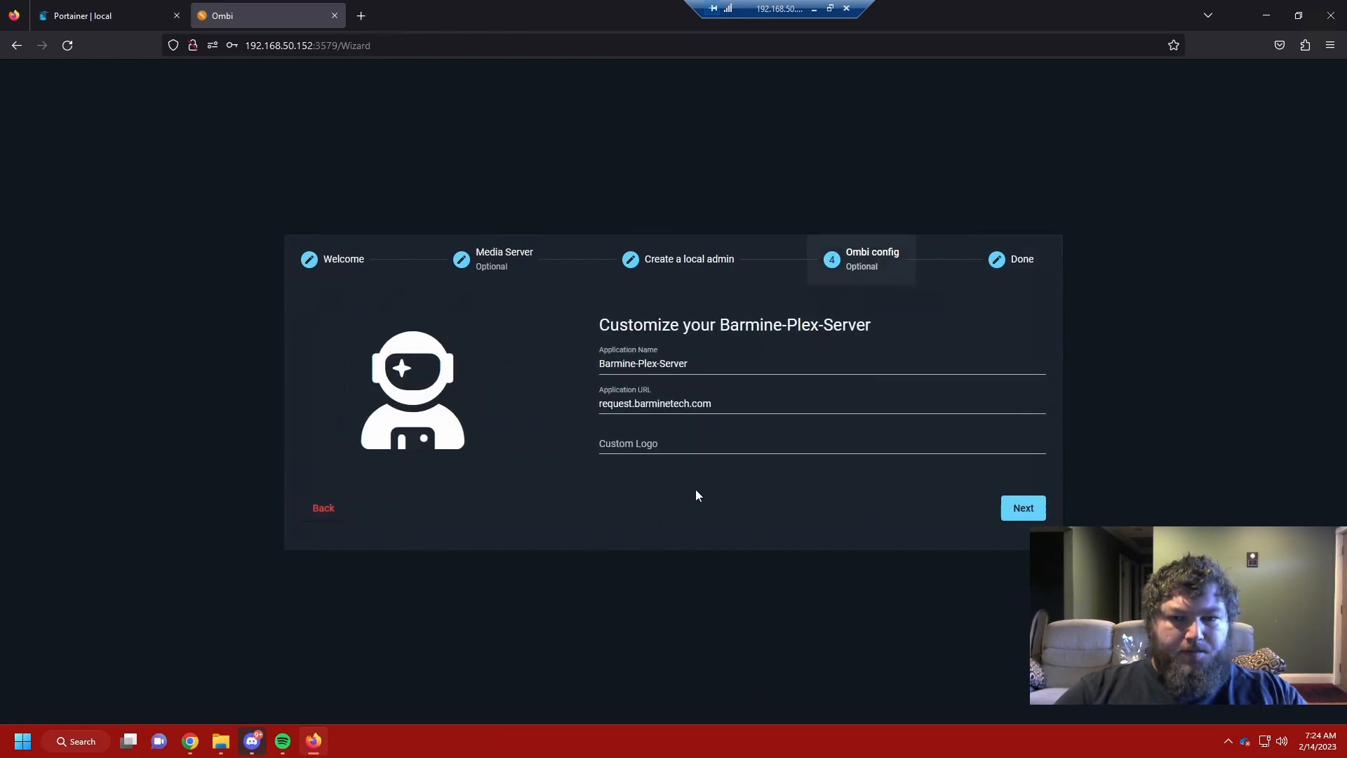
click(668, 384)
text(ht)
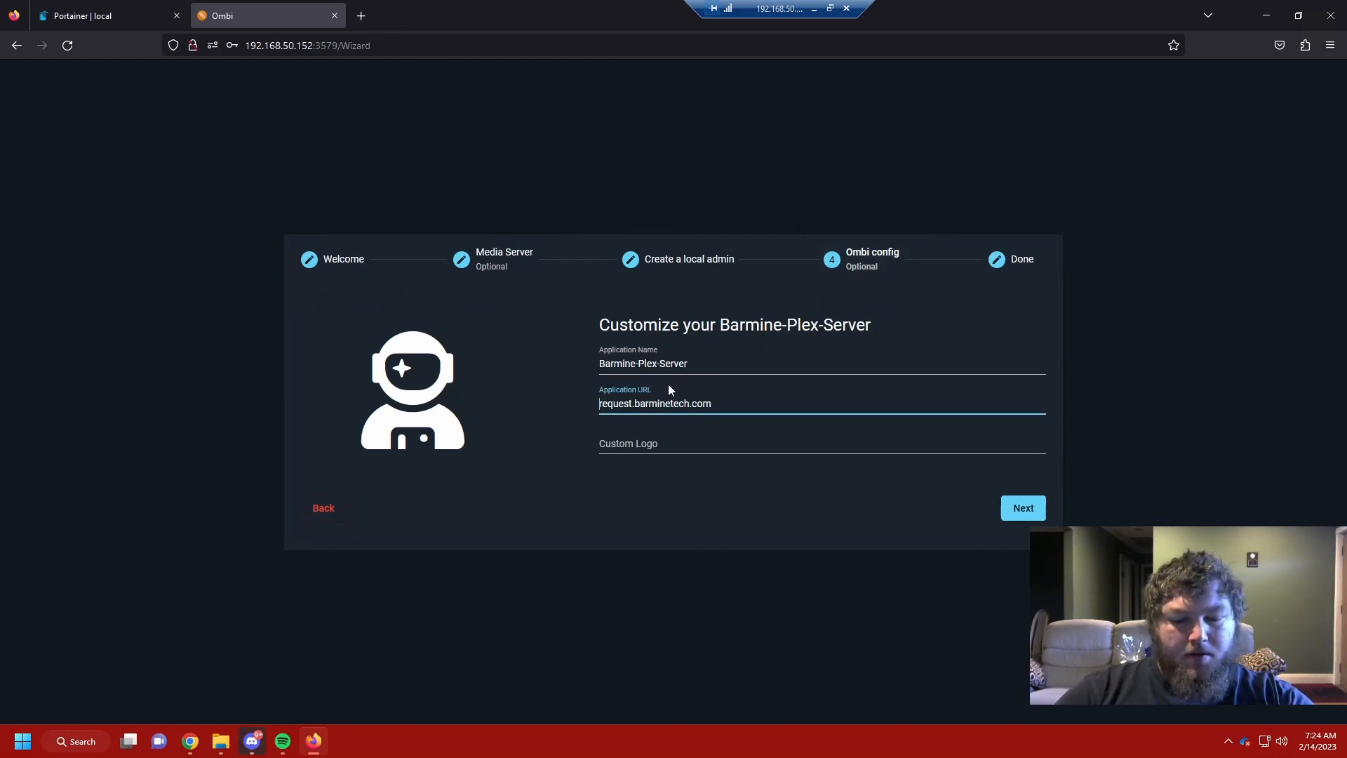
text(tp://)
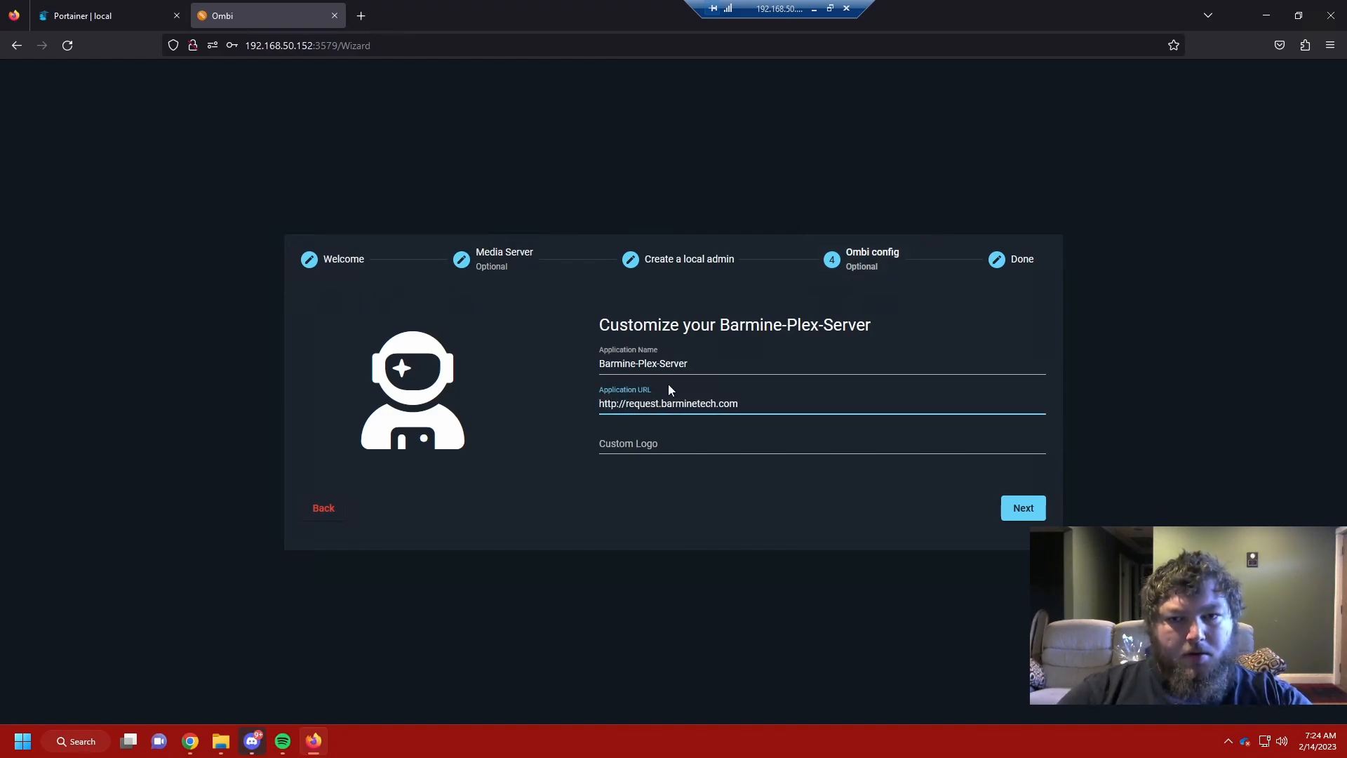
click(1003, 512)
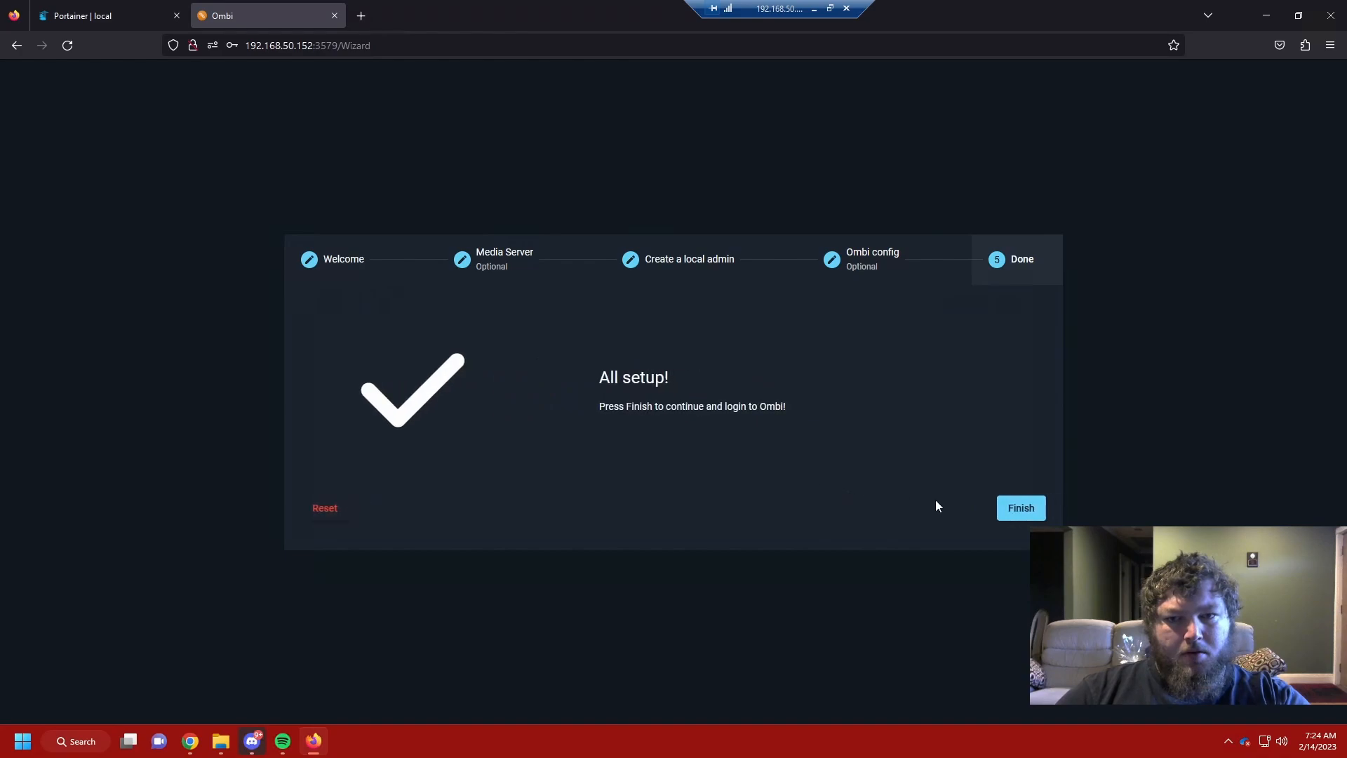
click(1018, 507)
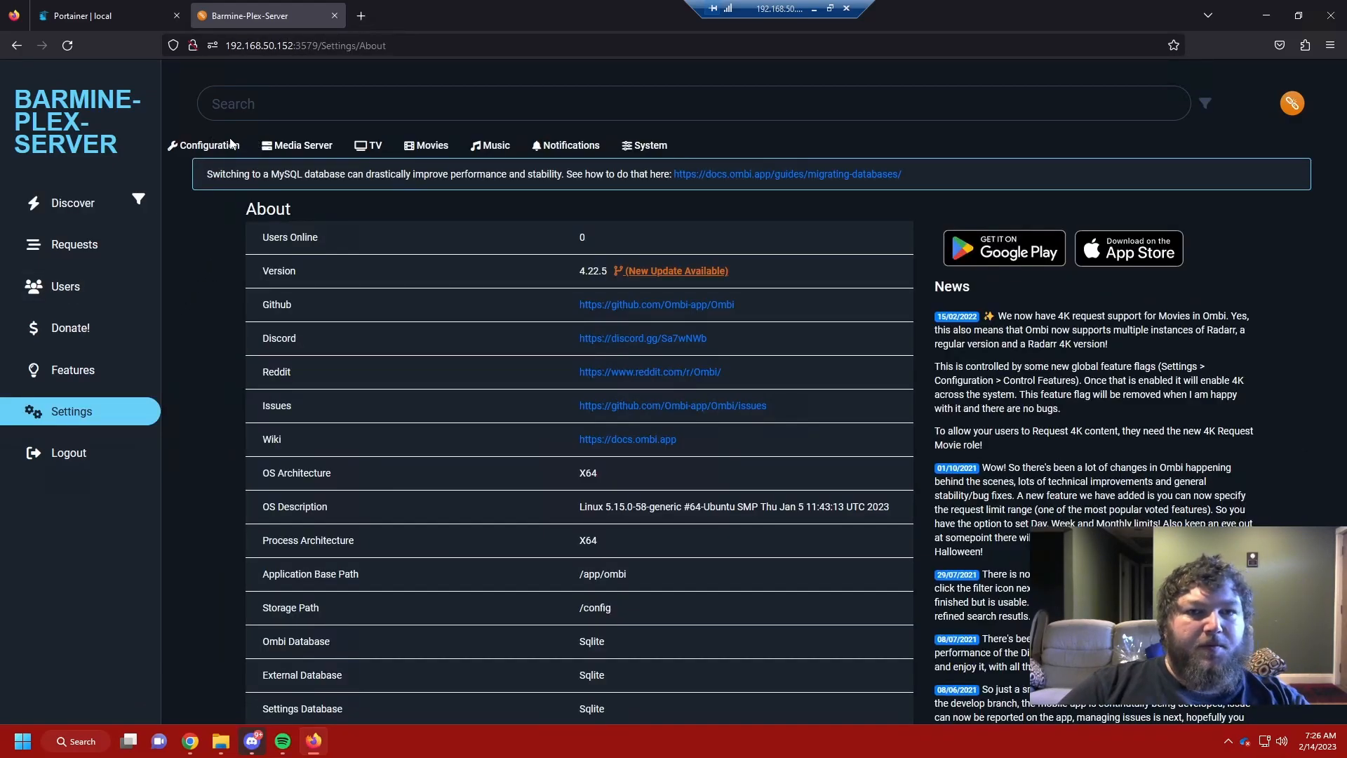
Step: Review the Plex server settings, then go to the Sonarr settings page
click(307, 146)
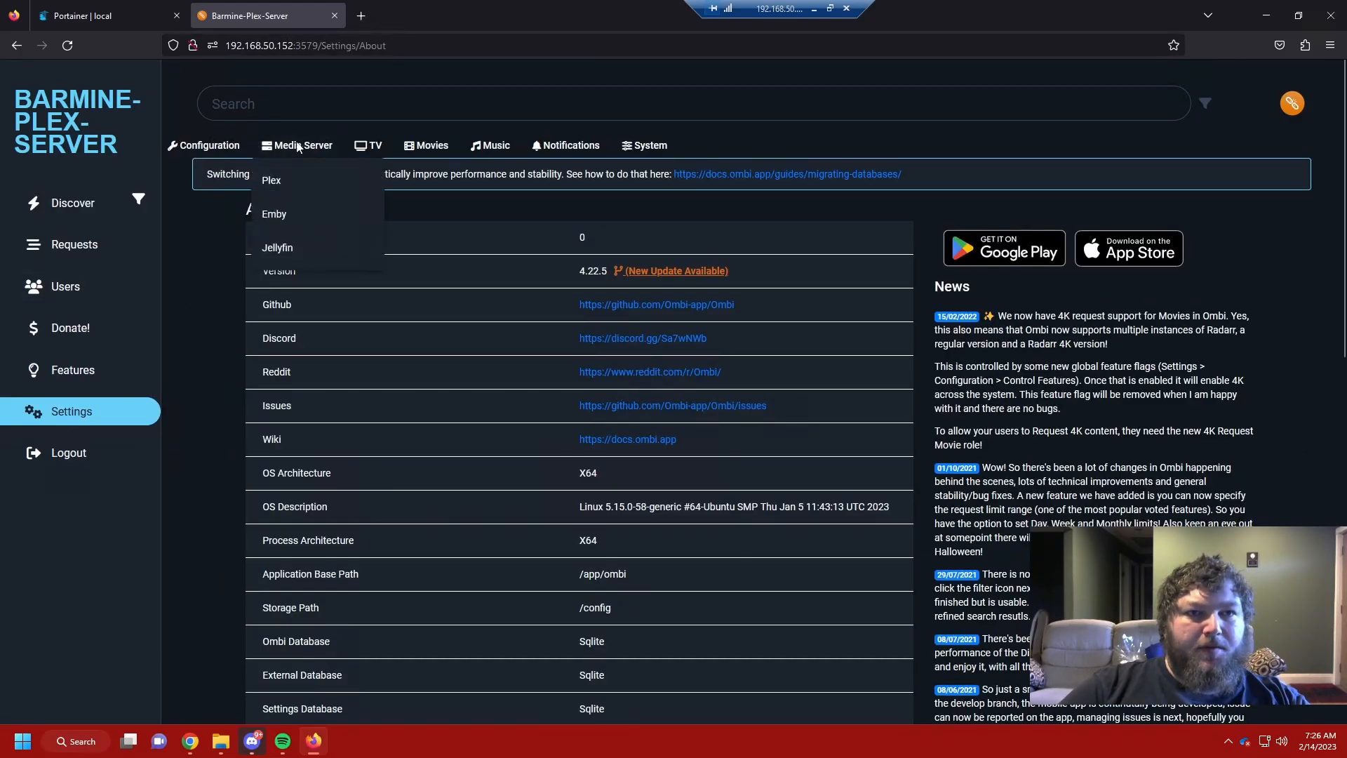
click(307, 182)
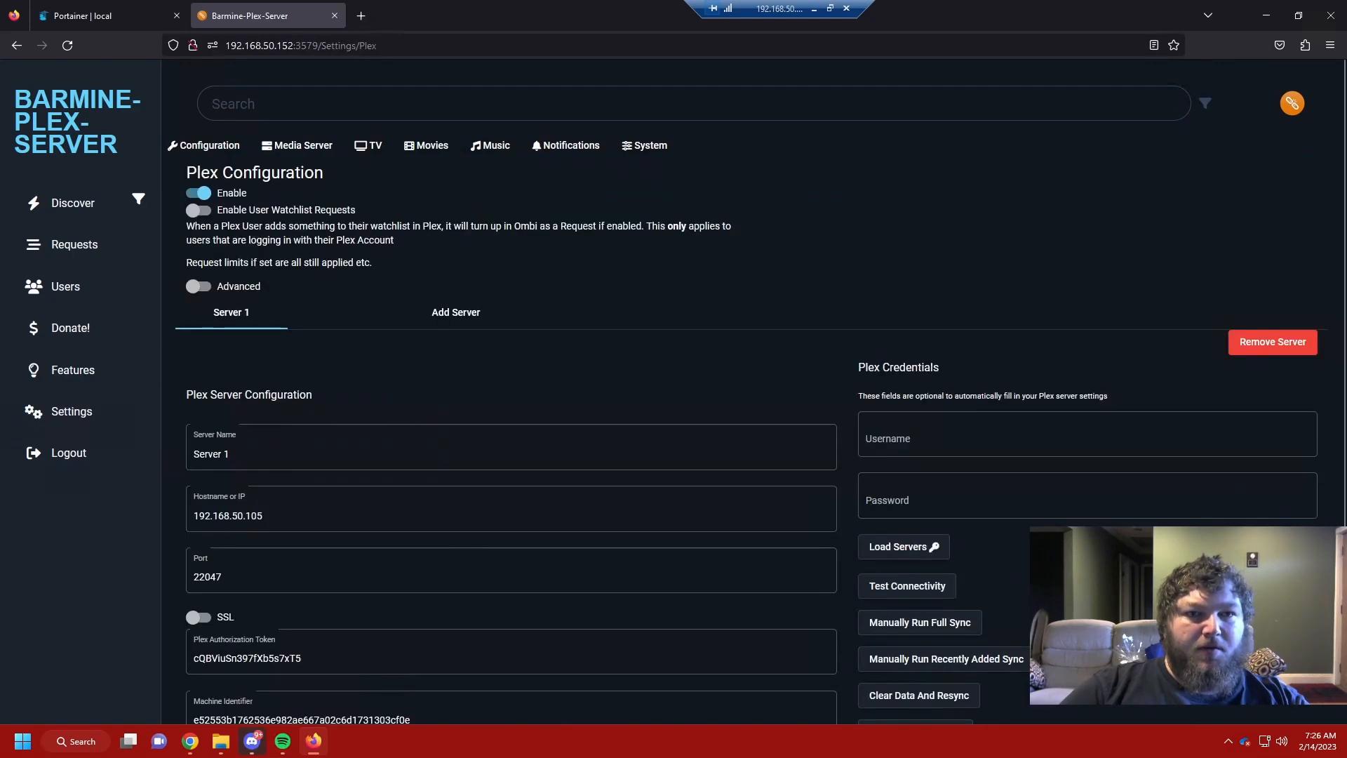
scroll(329, 358, down, 3)
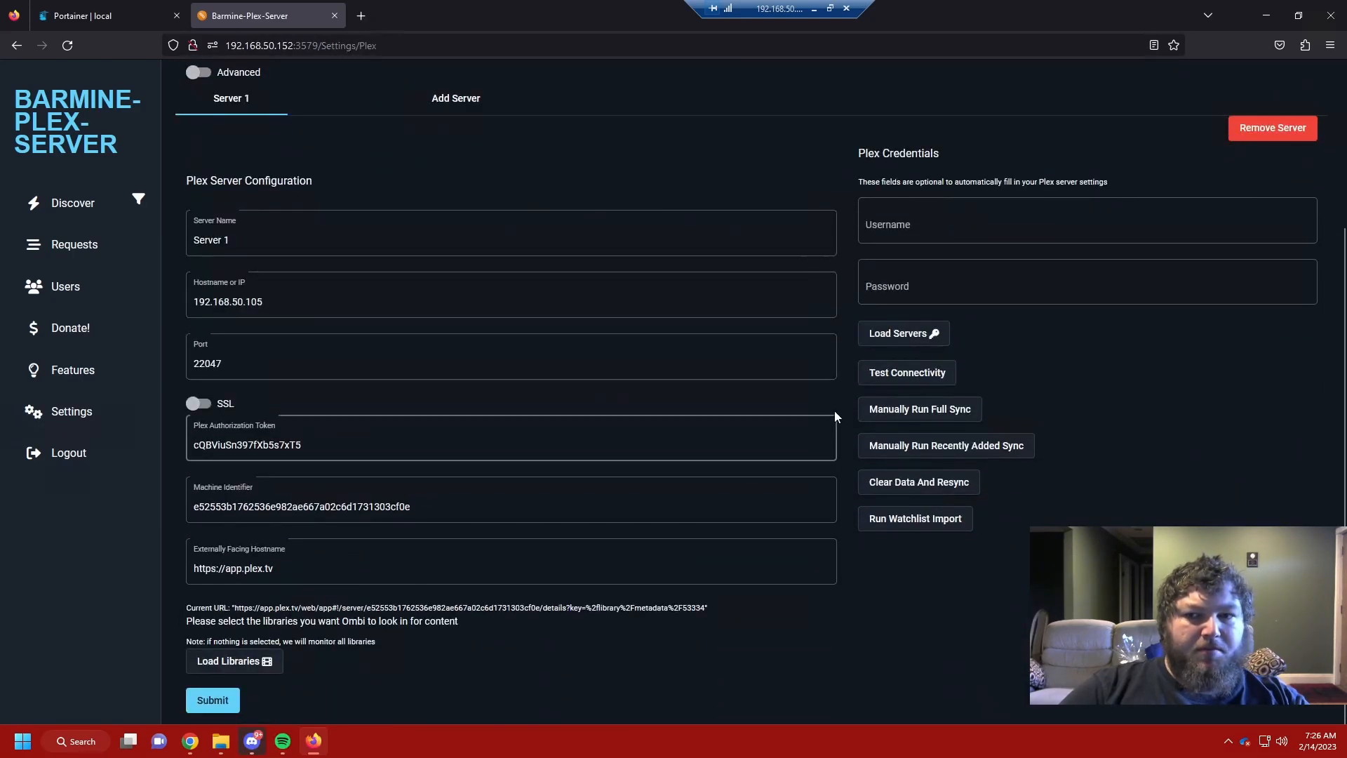
scroll(367, 444, up, 3)
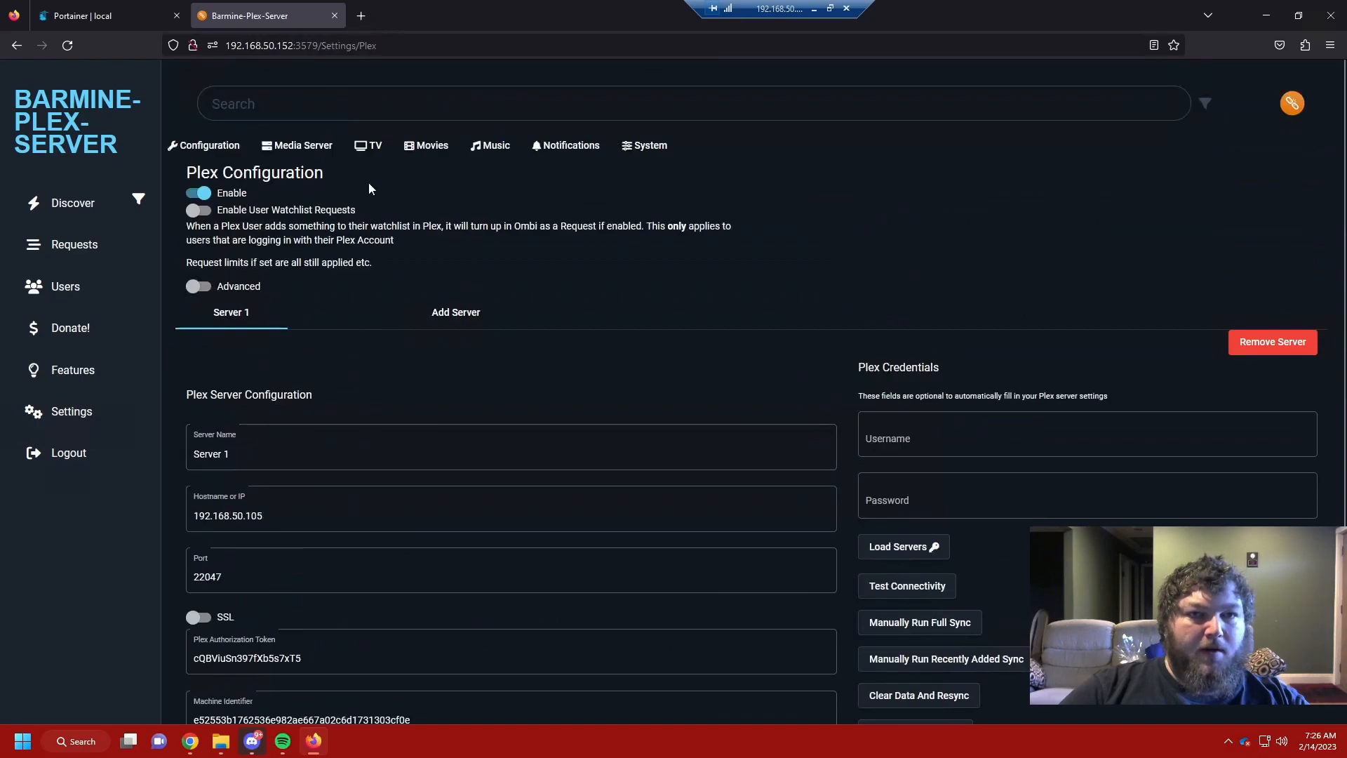
click(360, 147)
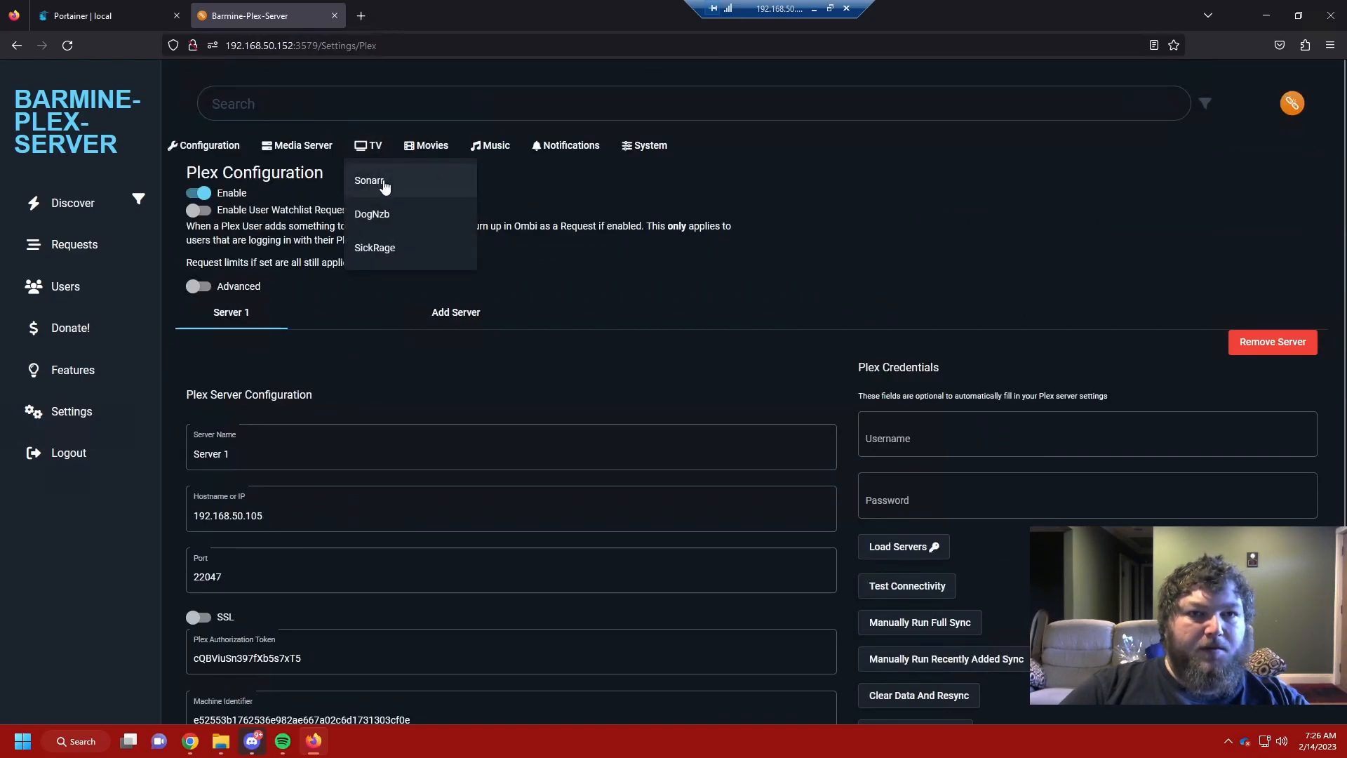
click(384, 184)
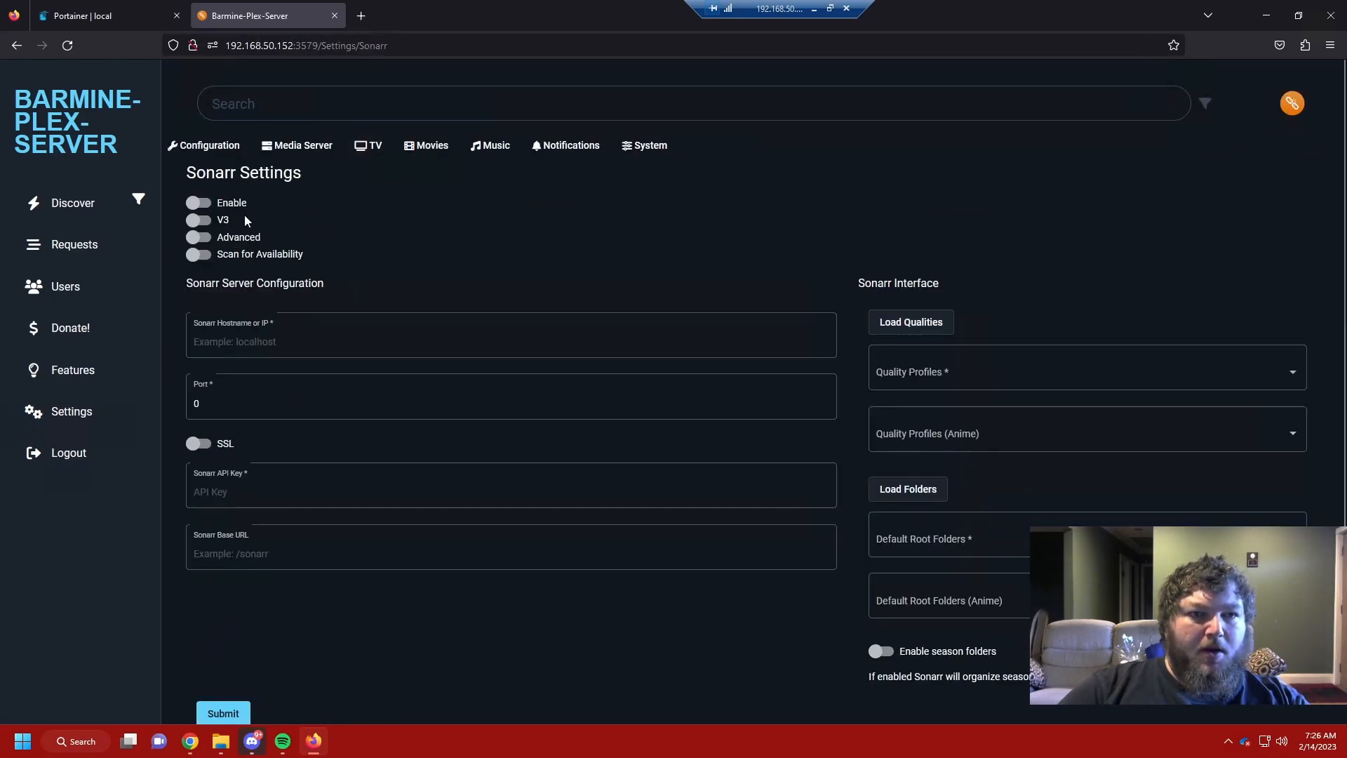
Step: Enable Sonarr with availability scanning, host 192.168.50.152 and port 8989
click(199, 203)
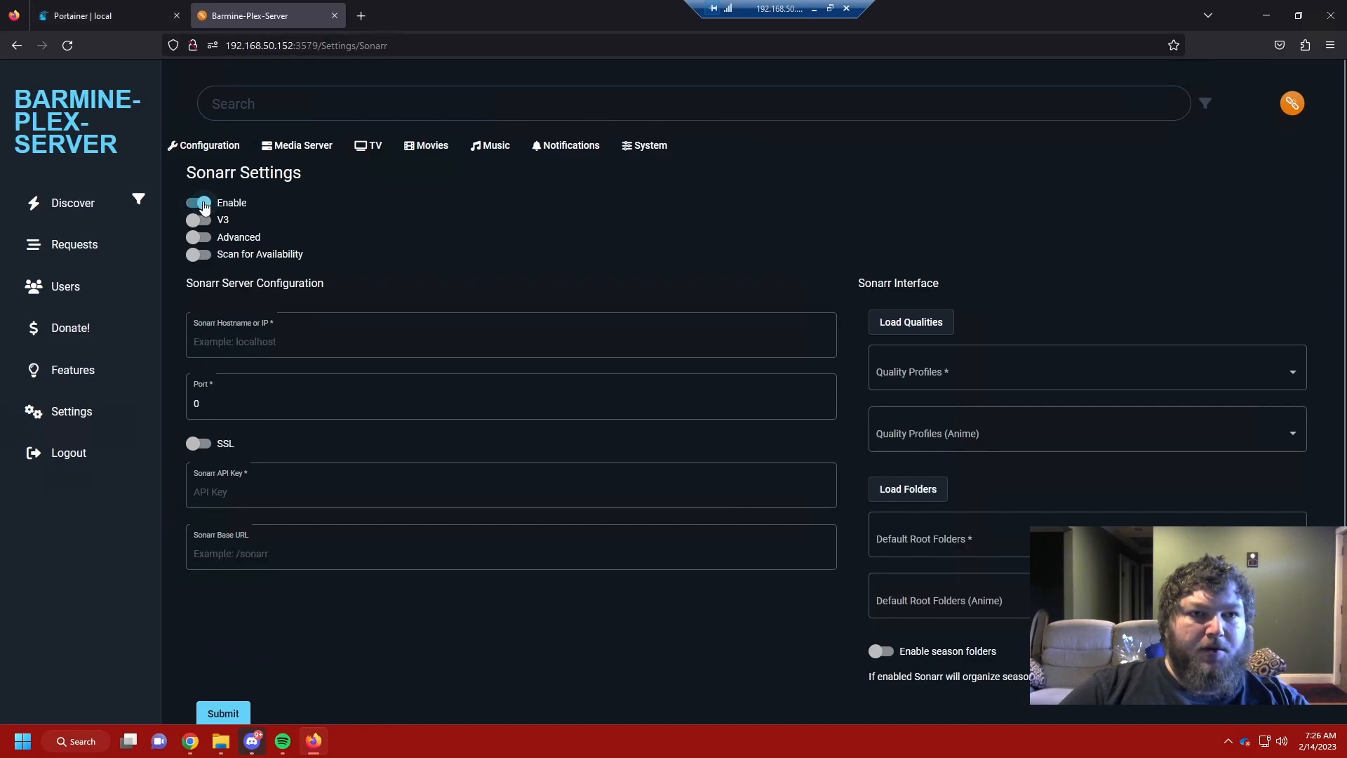
click(198, 254)
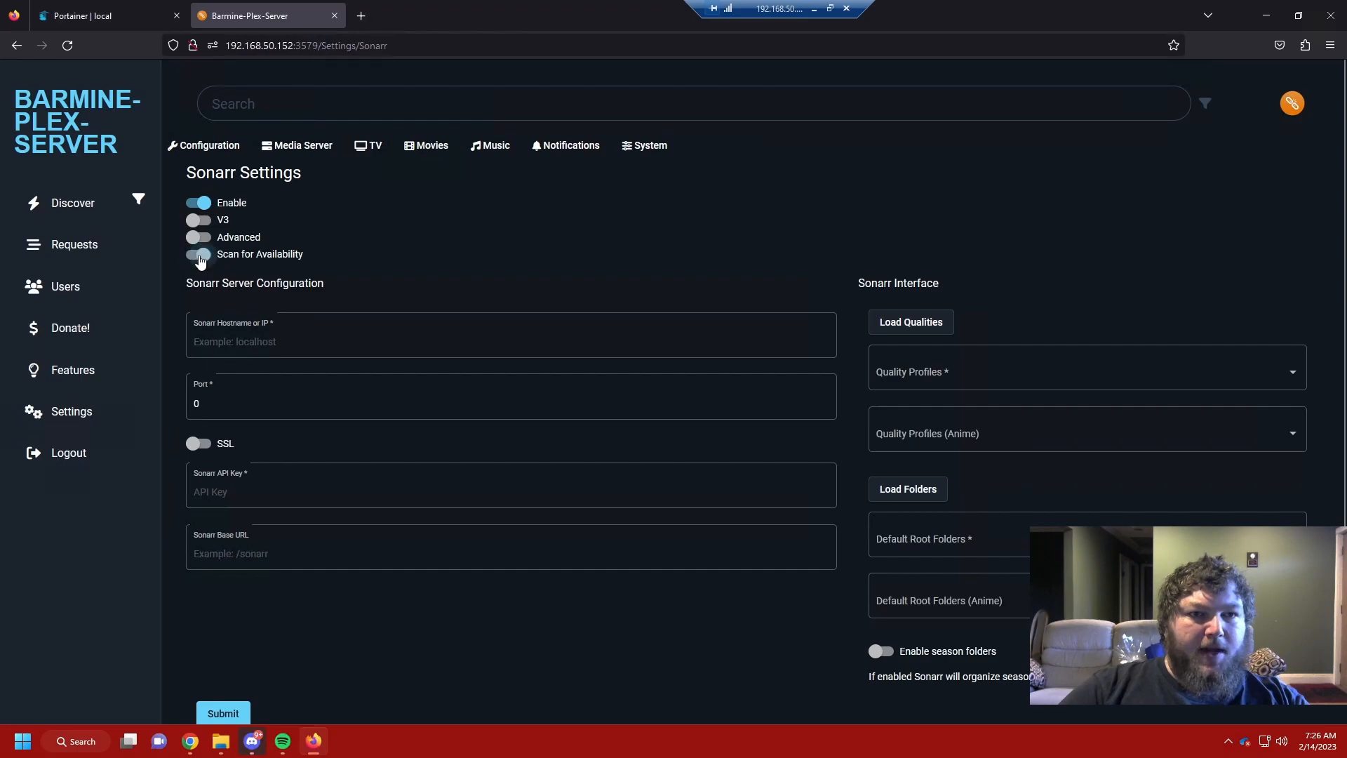
click(246, 317)
click(246, 329)
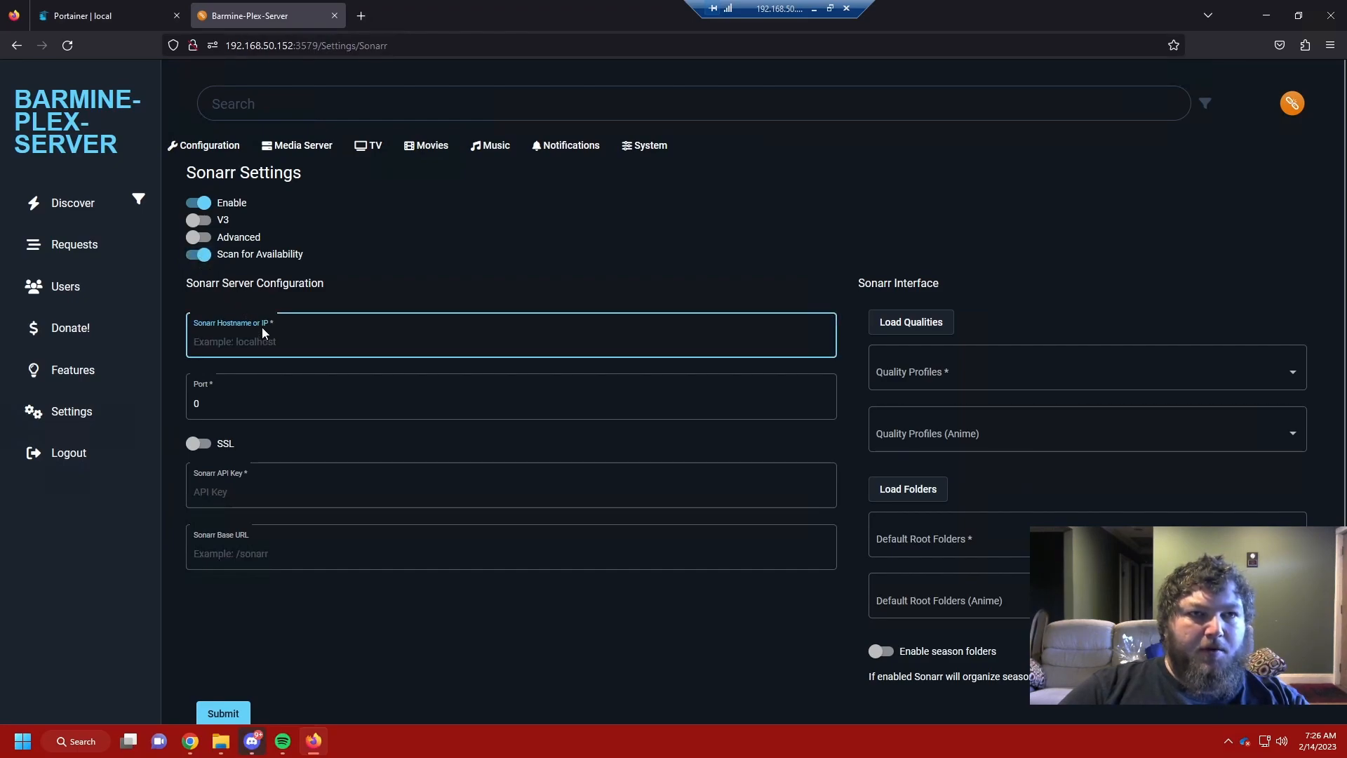
text(192.168.50.152)
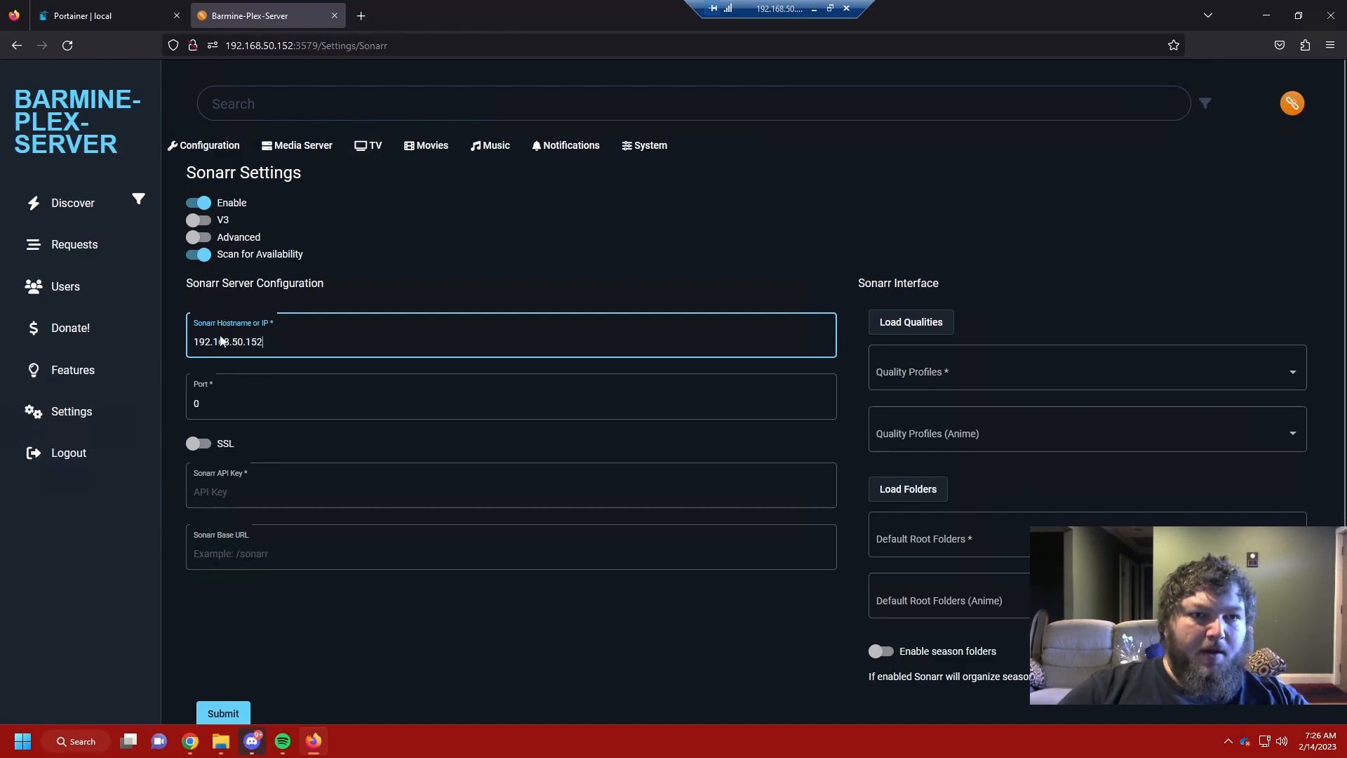
click(117, 16)
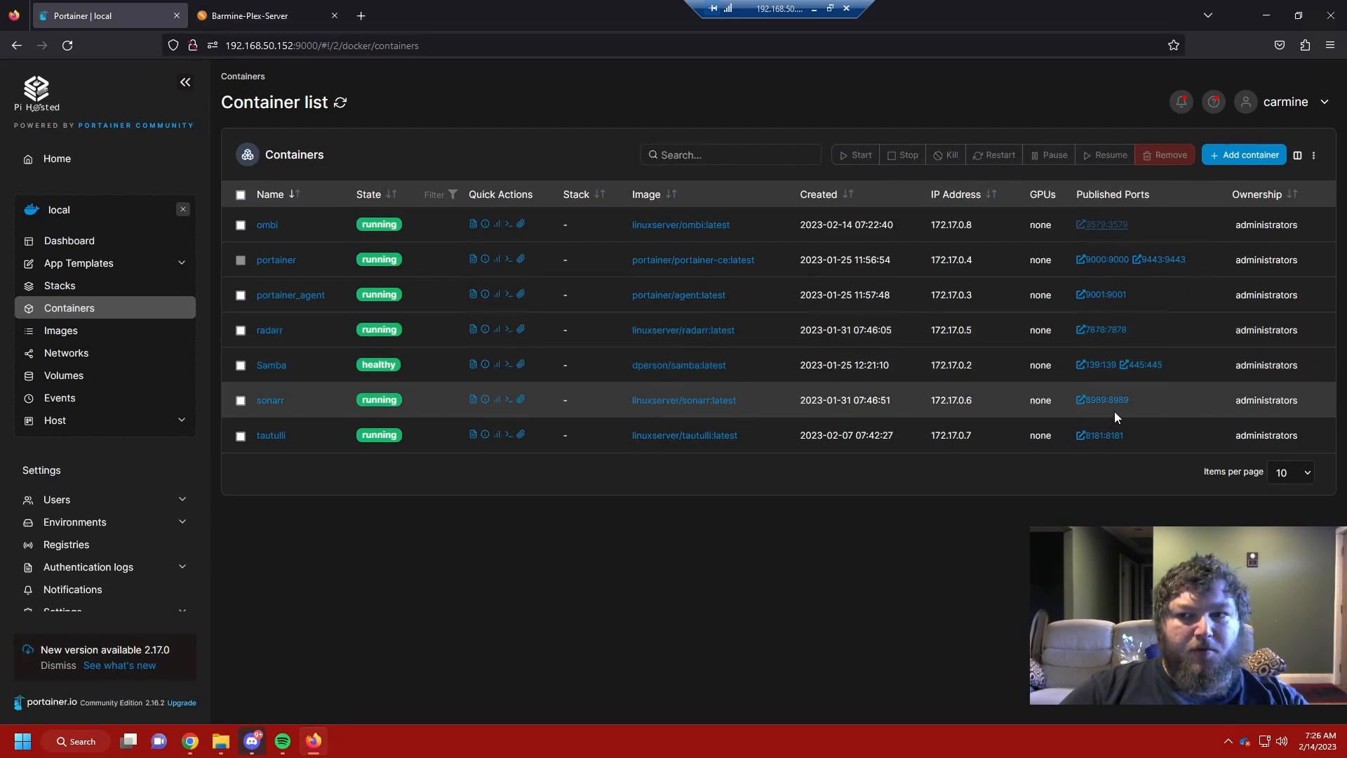
click(253, 15)
click(232, 404)
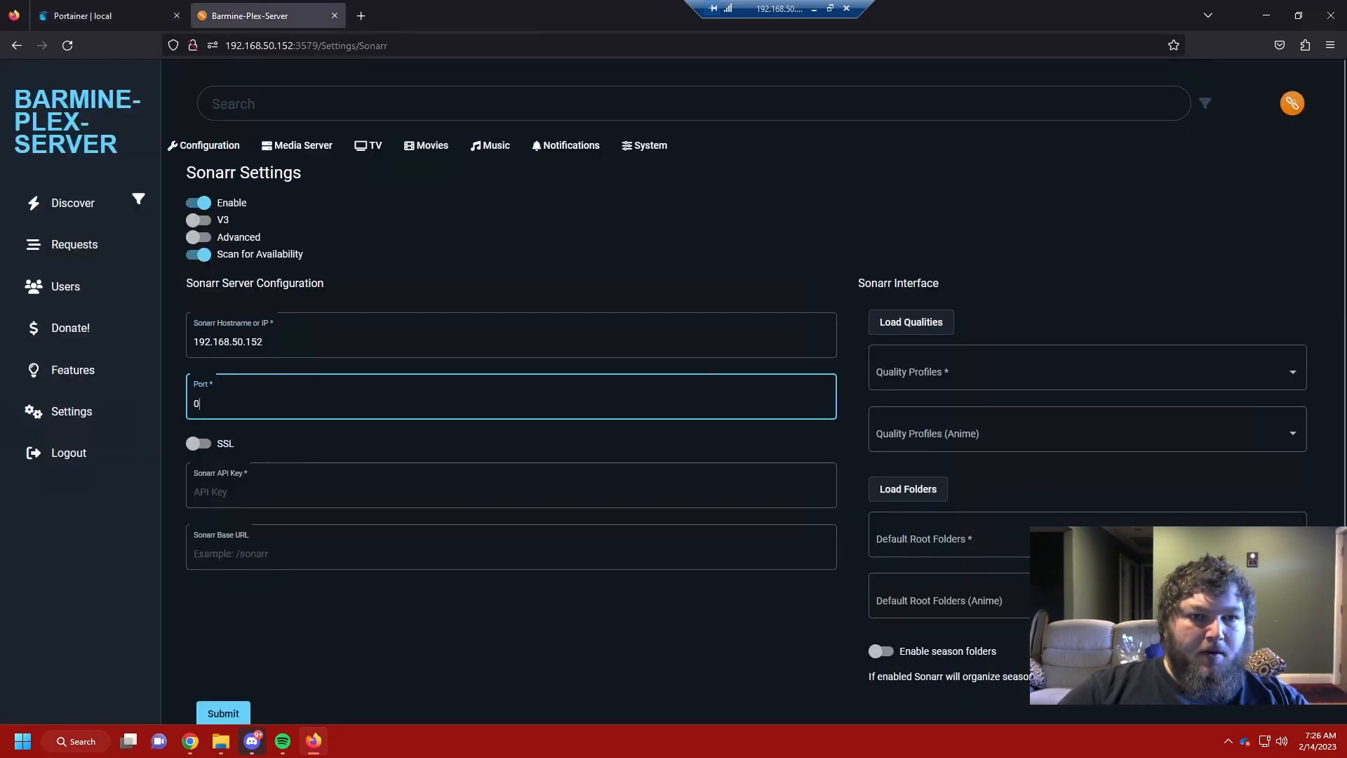
text(8989)
key(BackSpace)
key(BackSpace)
key(BackSpace)
key(BackSpace)
key(BackSpace)
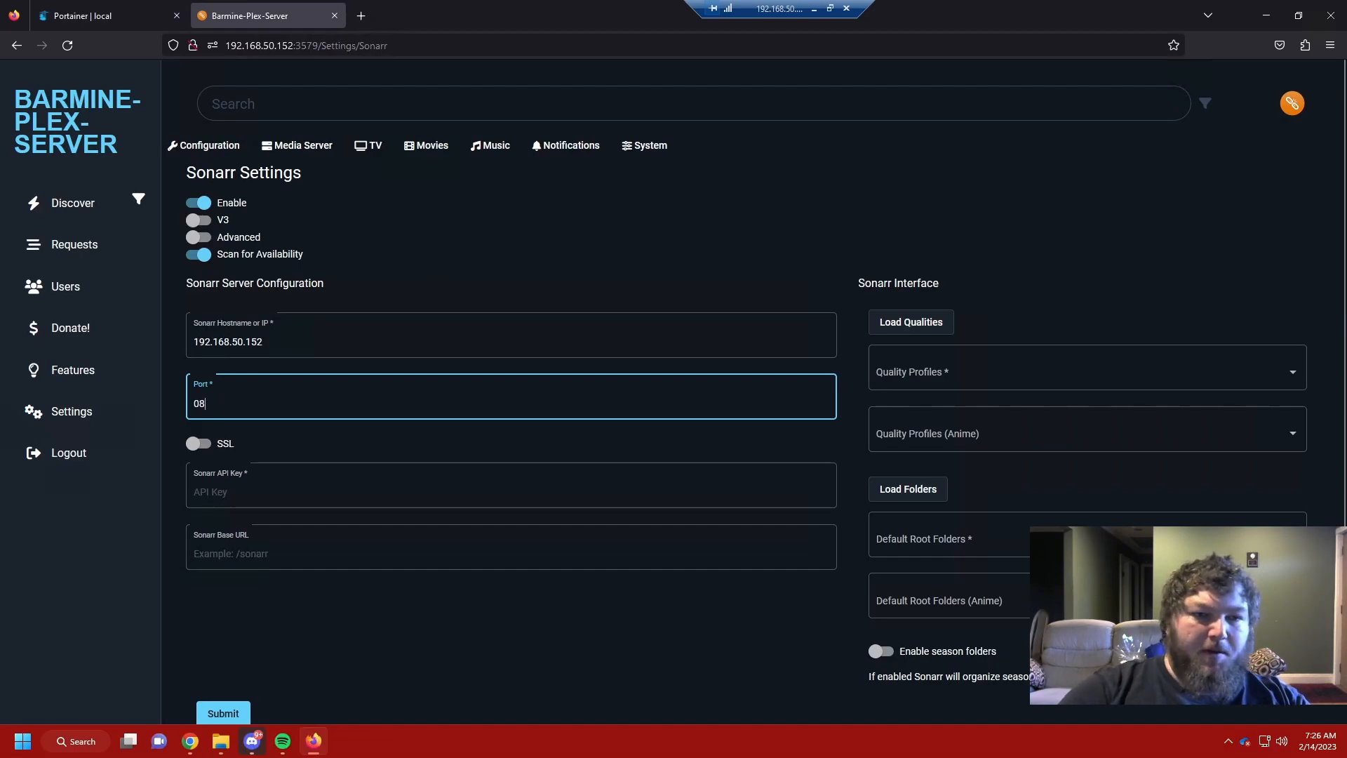
text(8989)
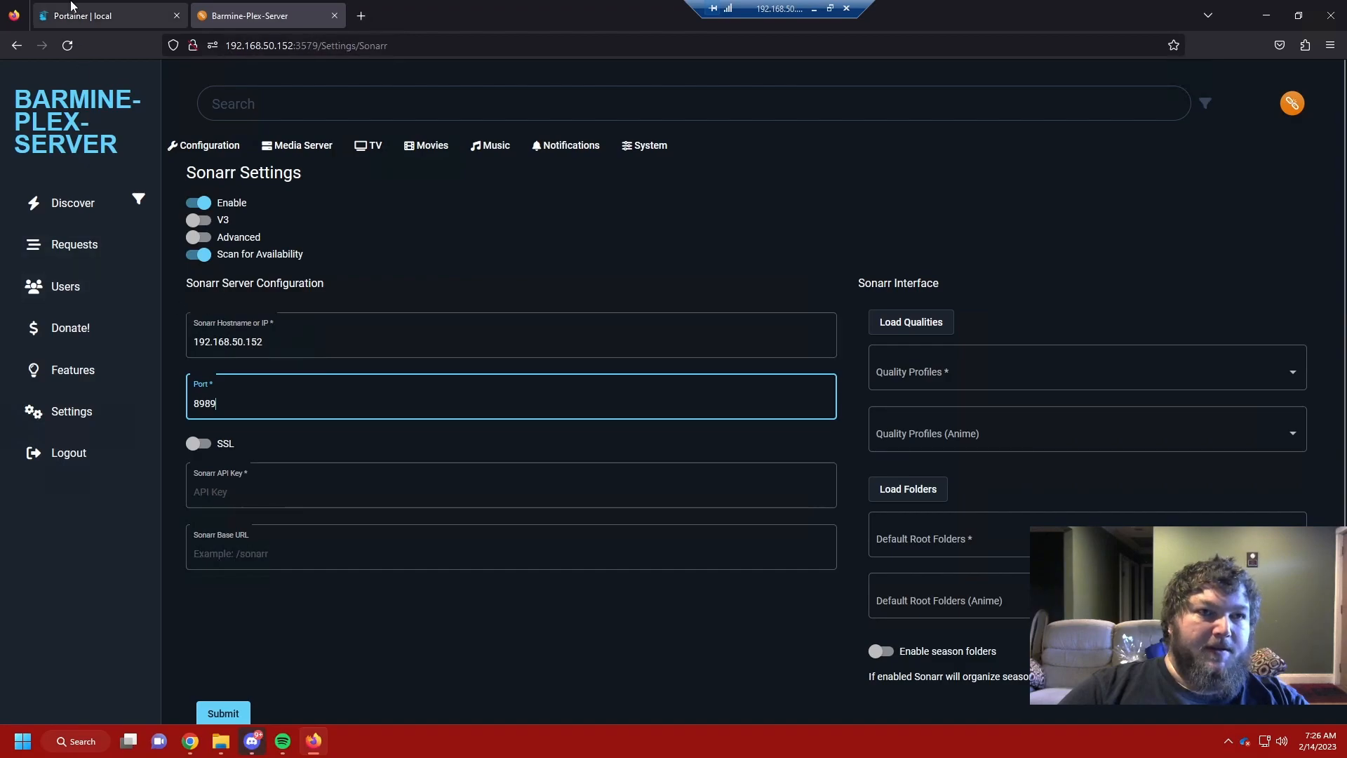
Step: Open the Sonarr web interface on port 8989 from Portainer
click(106, 15)
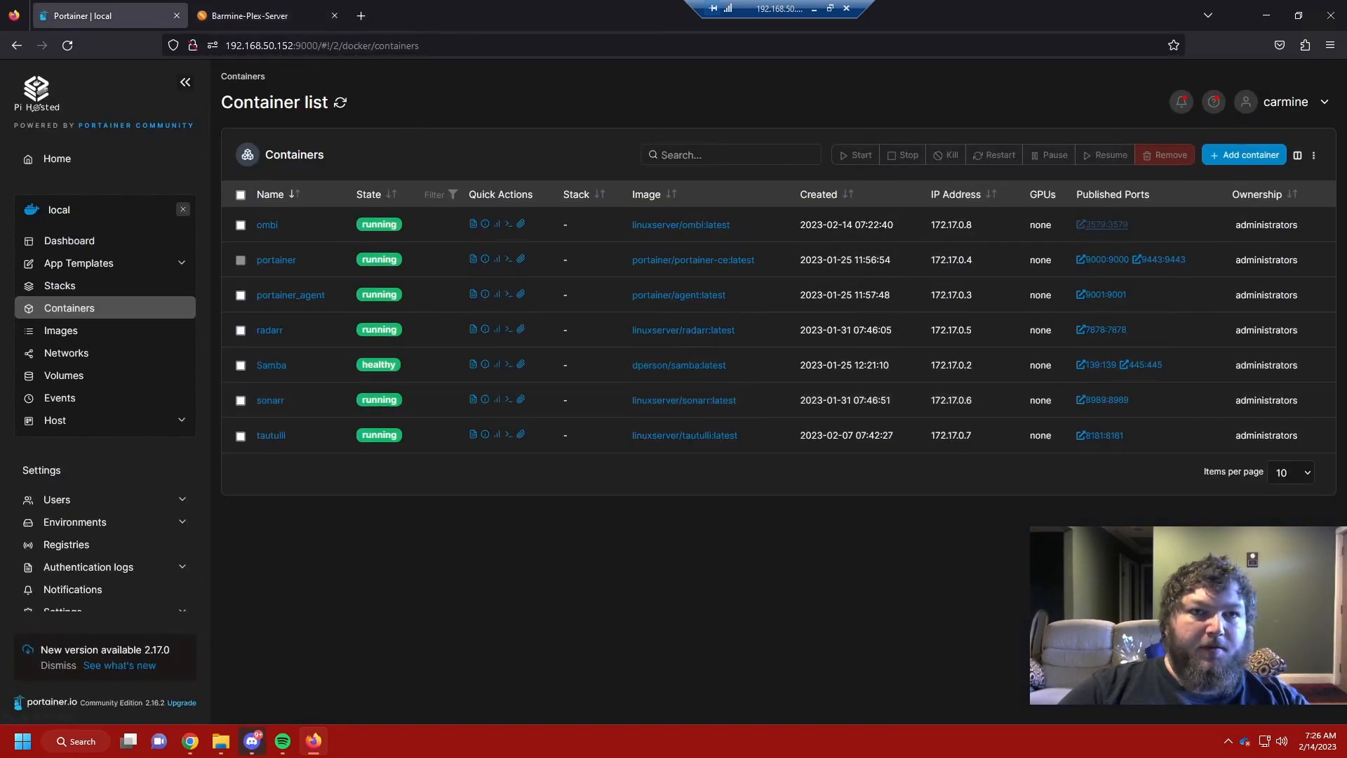
click(268, 16)
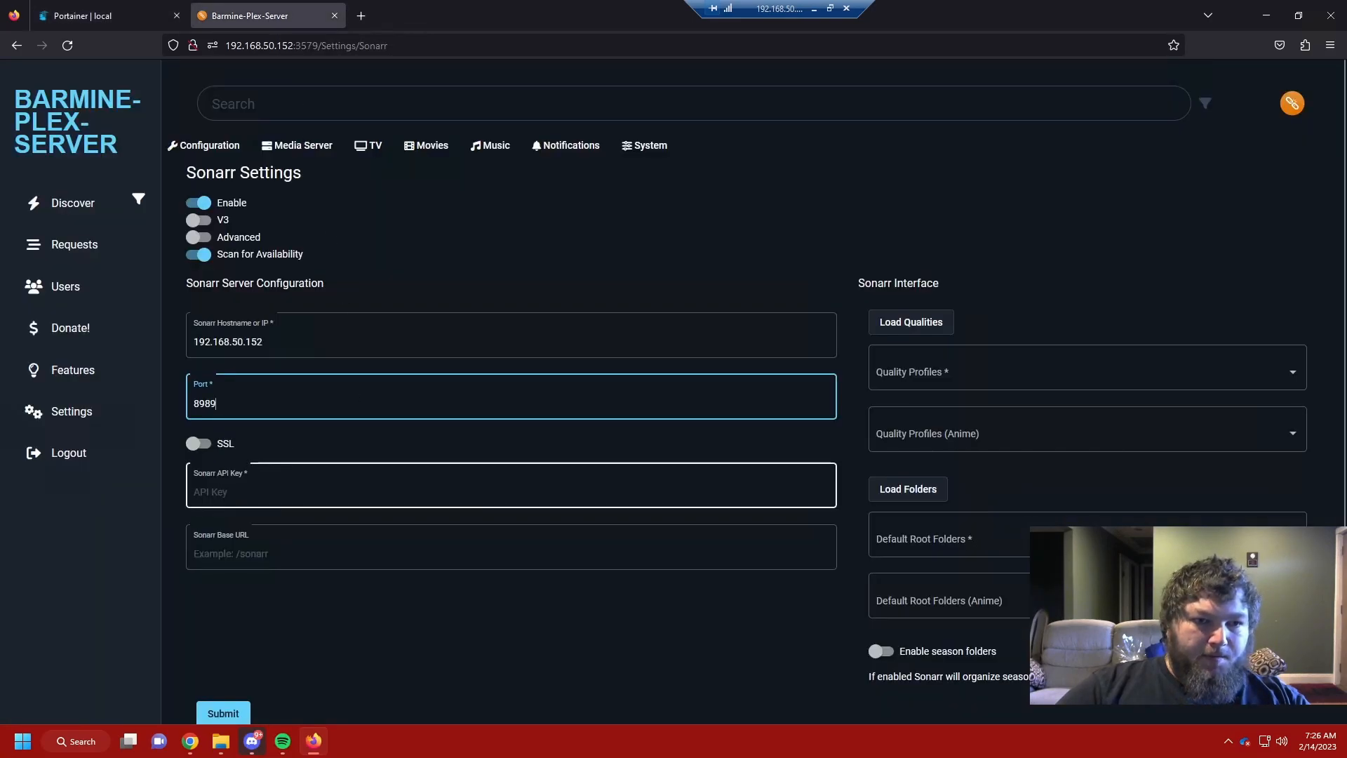
click(83, 16)
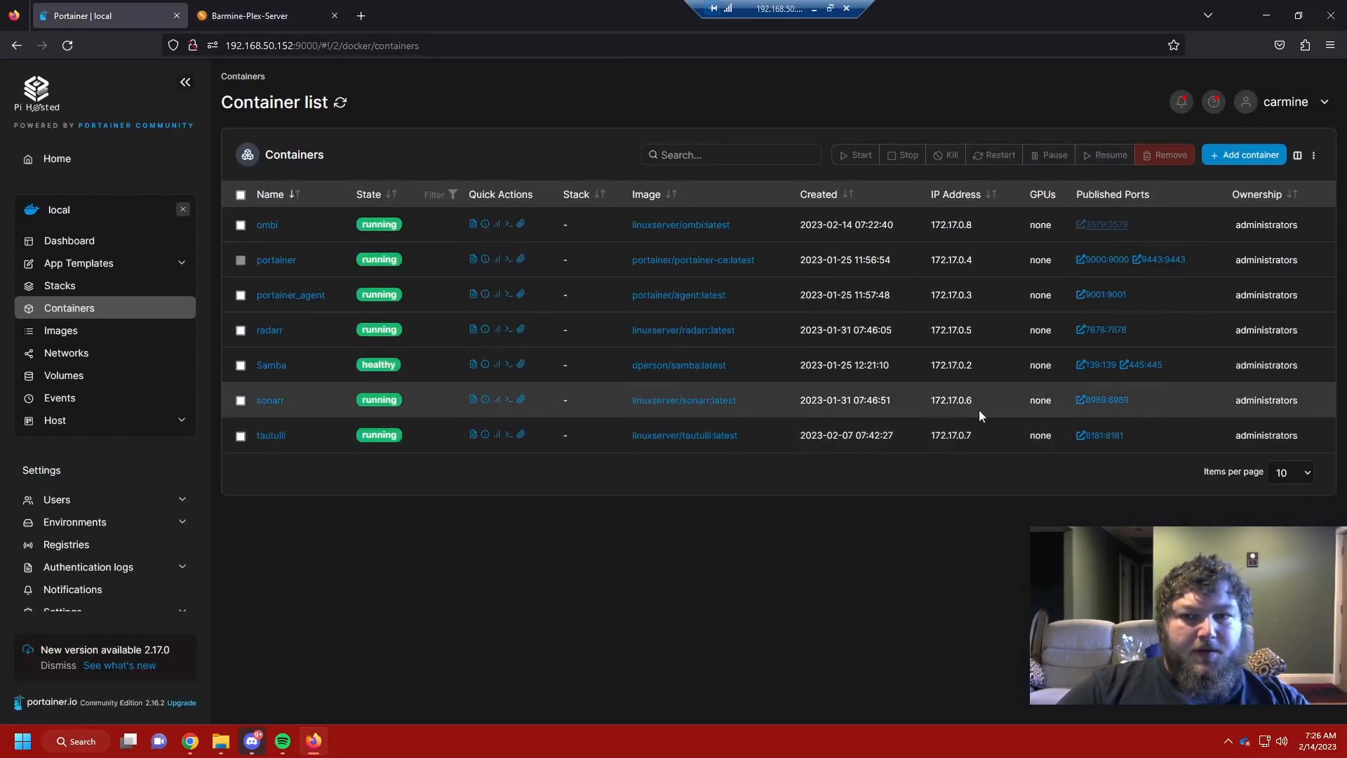
click(1102, 399)
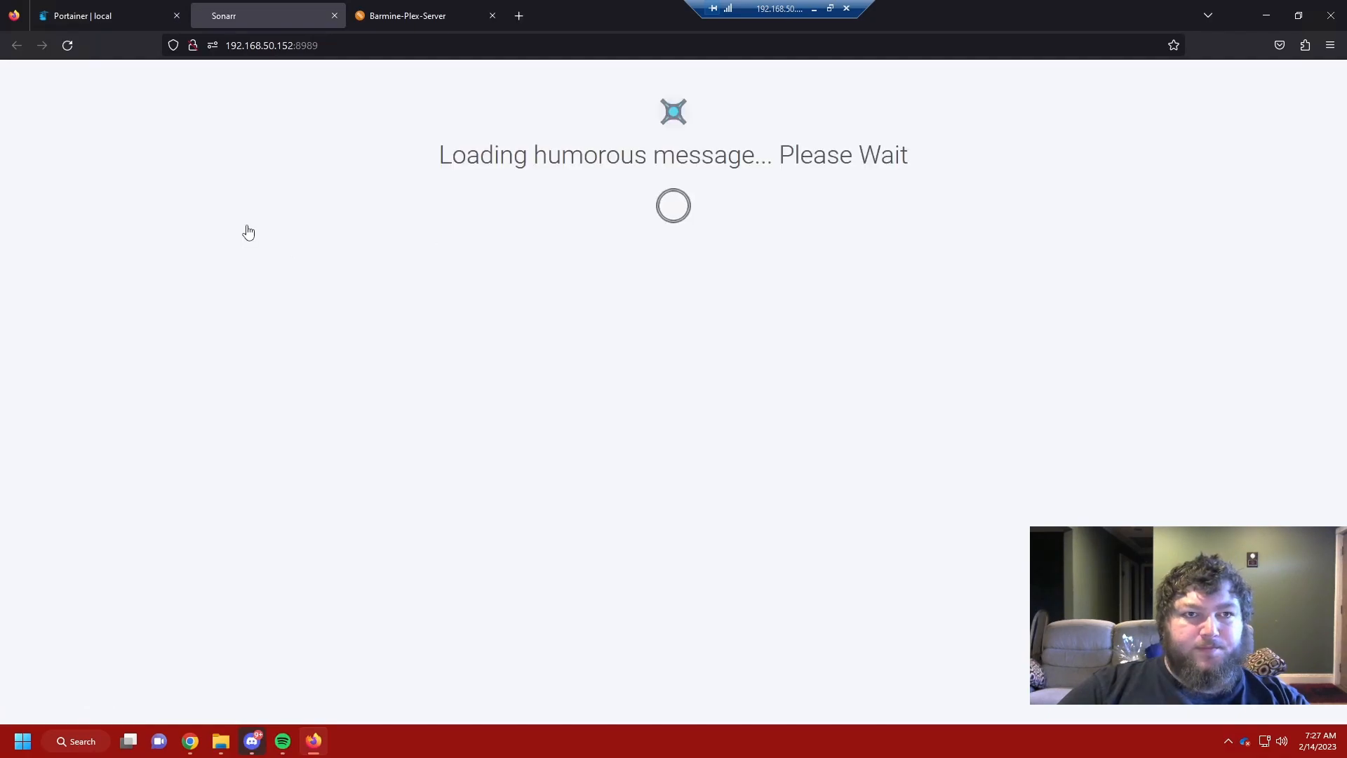
Step: Copy Sonarr's API key from its General settings into Ombi's API key field
click(67, 358)
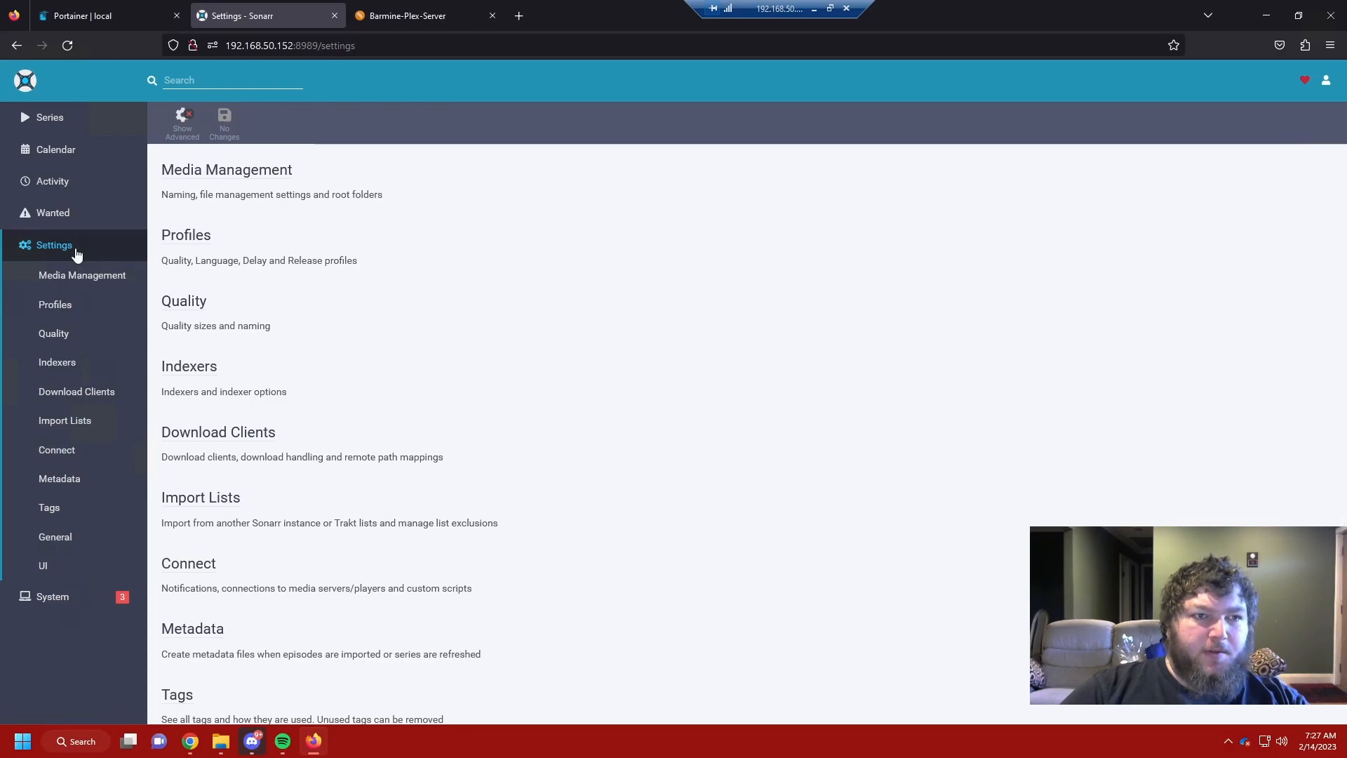
scroll(223, 477, down, 3)
click(204, 591)
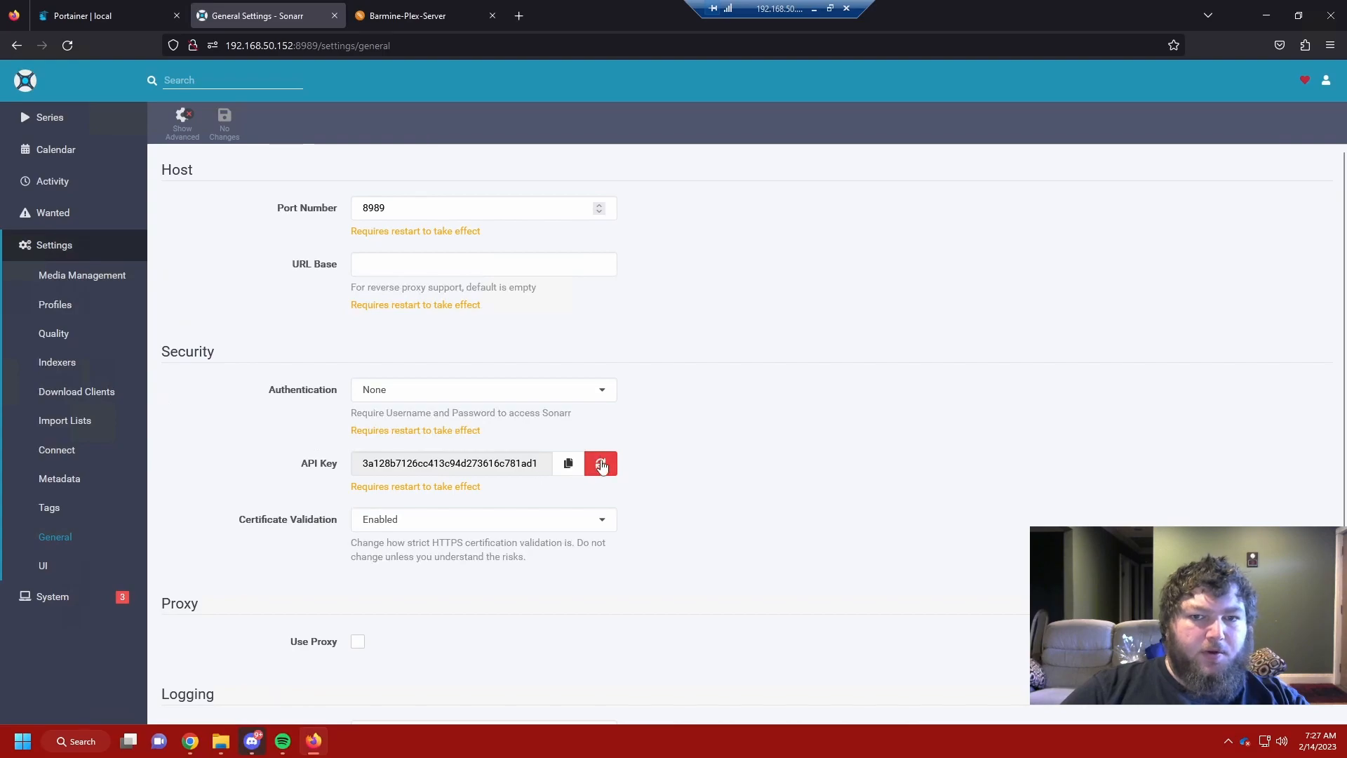
click(568, 463)
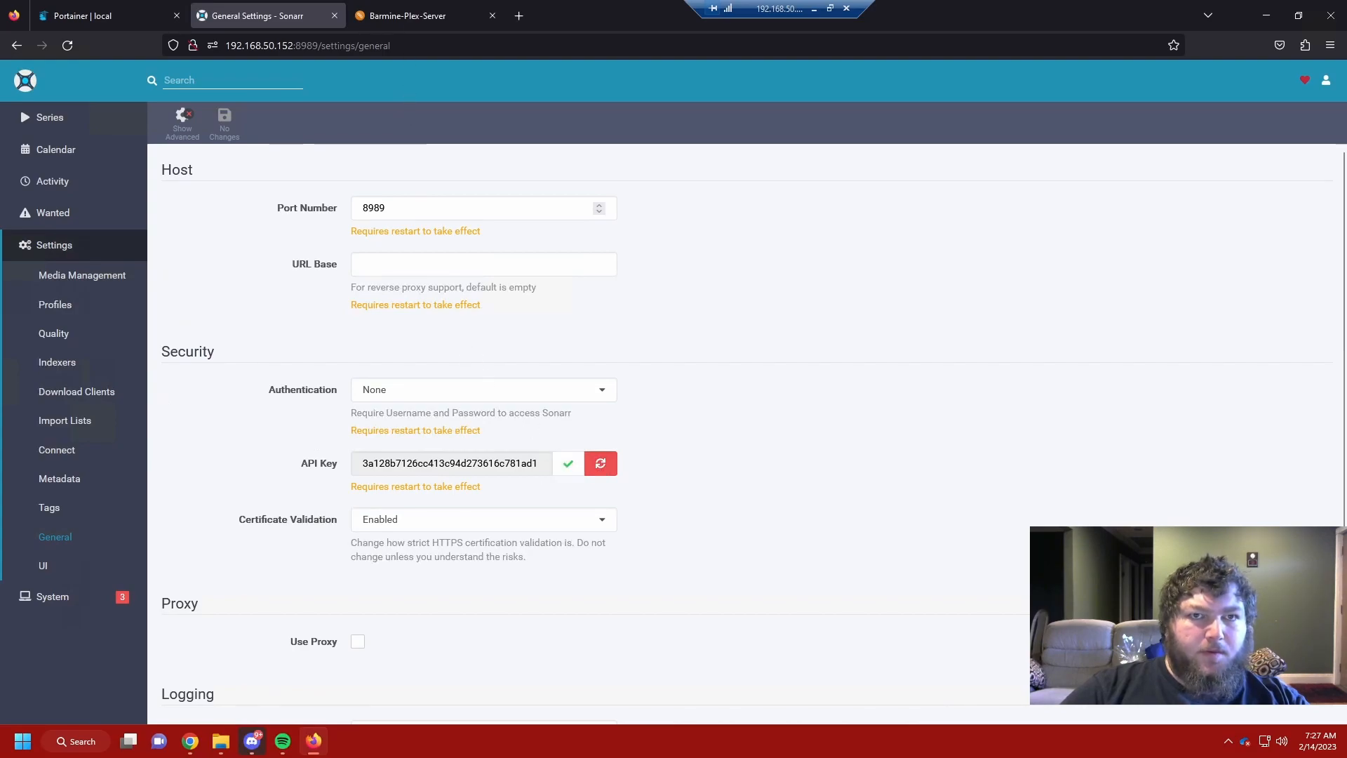
click(406, 15)
click(390, 428)
key(ctrl+v)
Step: Load Sonarr's folders and profiles, choosing /tv/ root folder and HD-720p quality
click(266, 616)
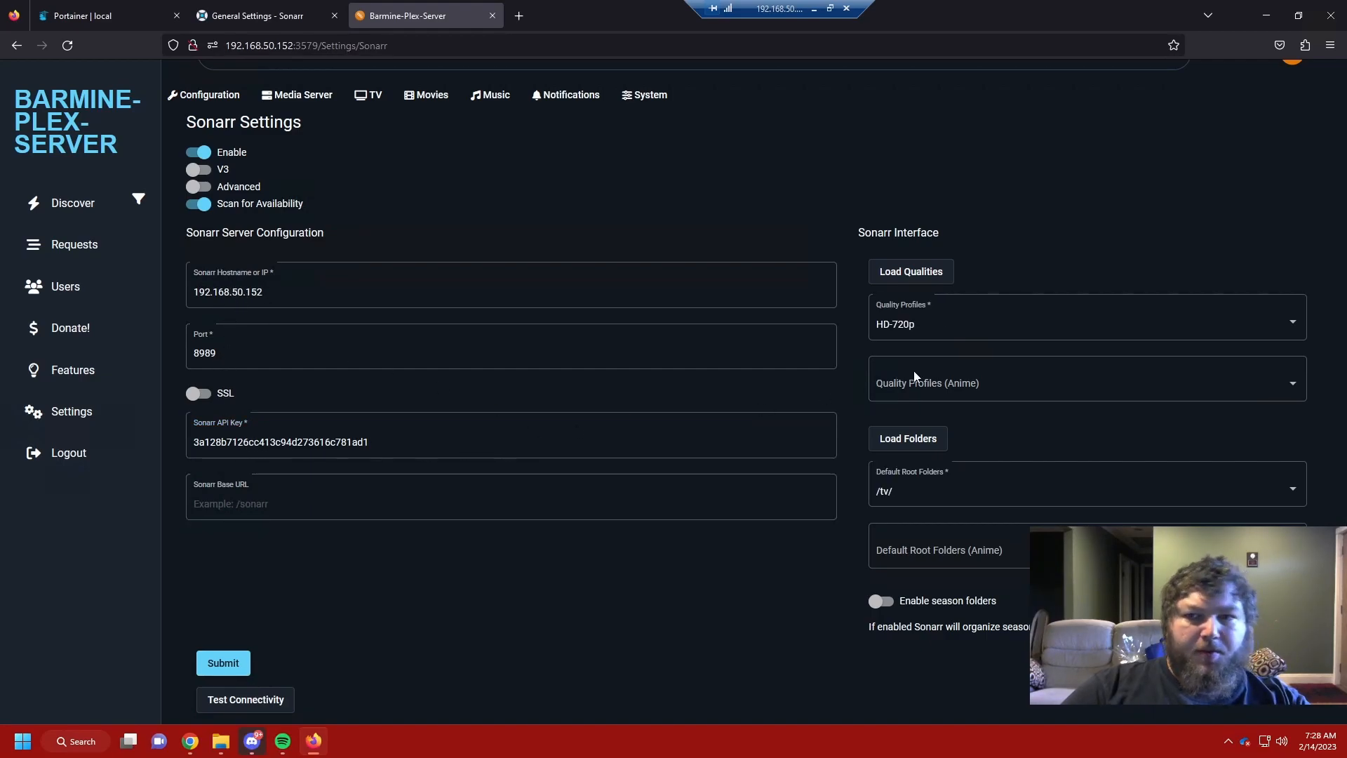
click(908, 446)
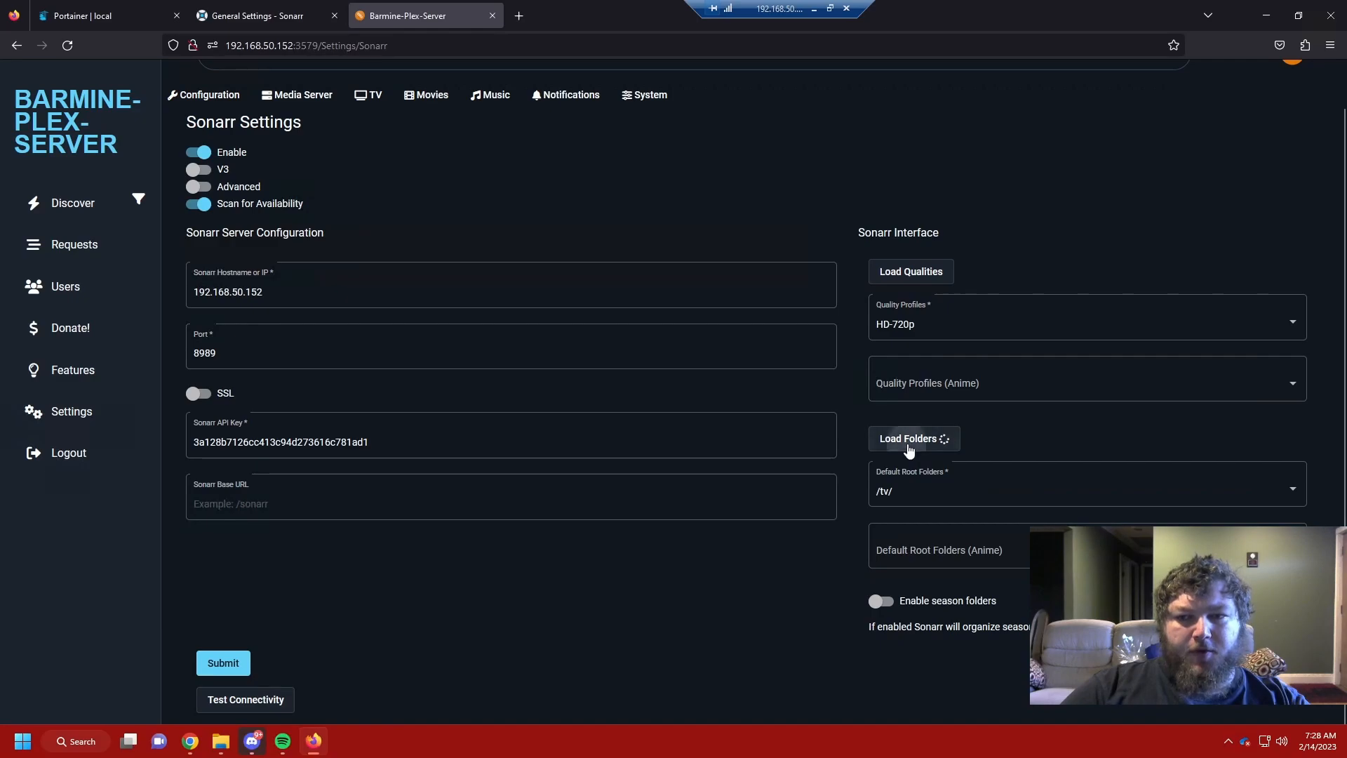
click(916, 485)
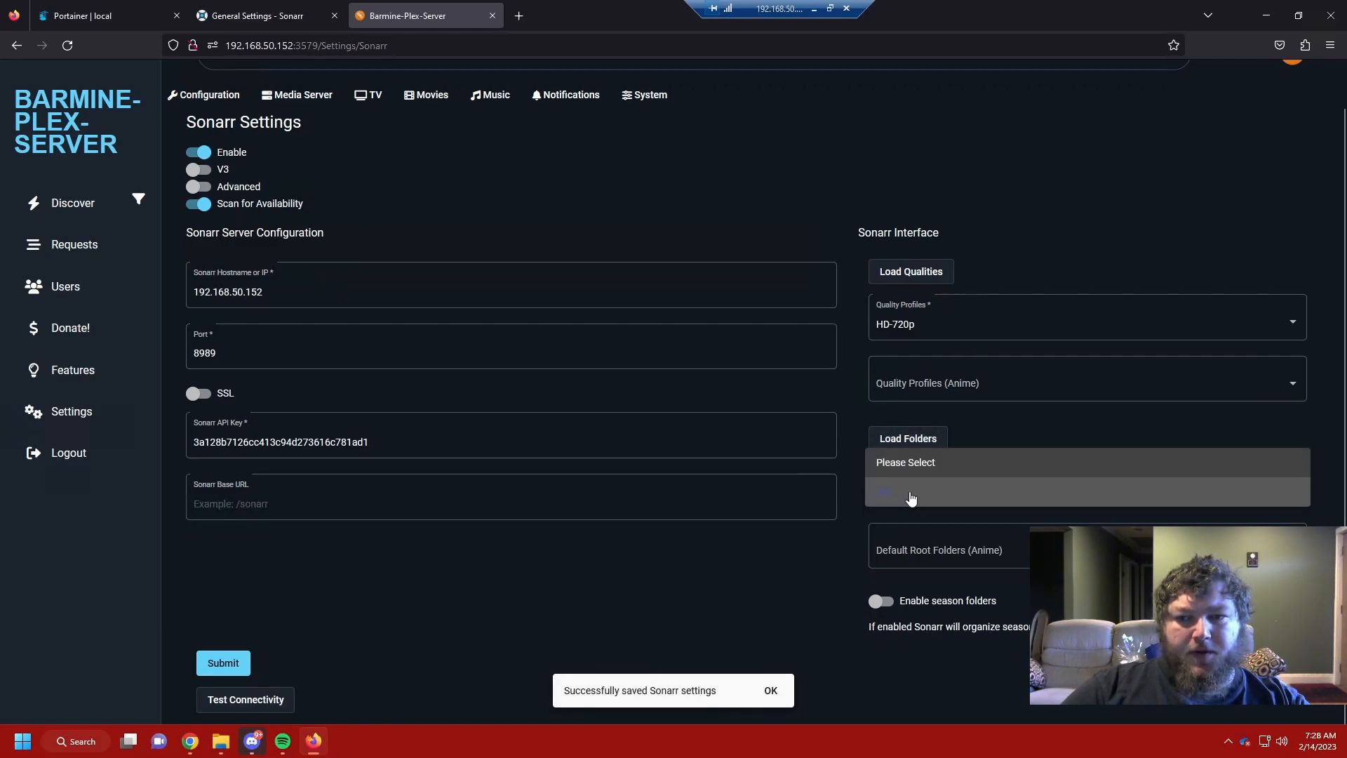
click(910, 494)
click(910, 278)
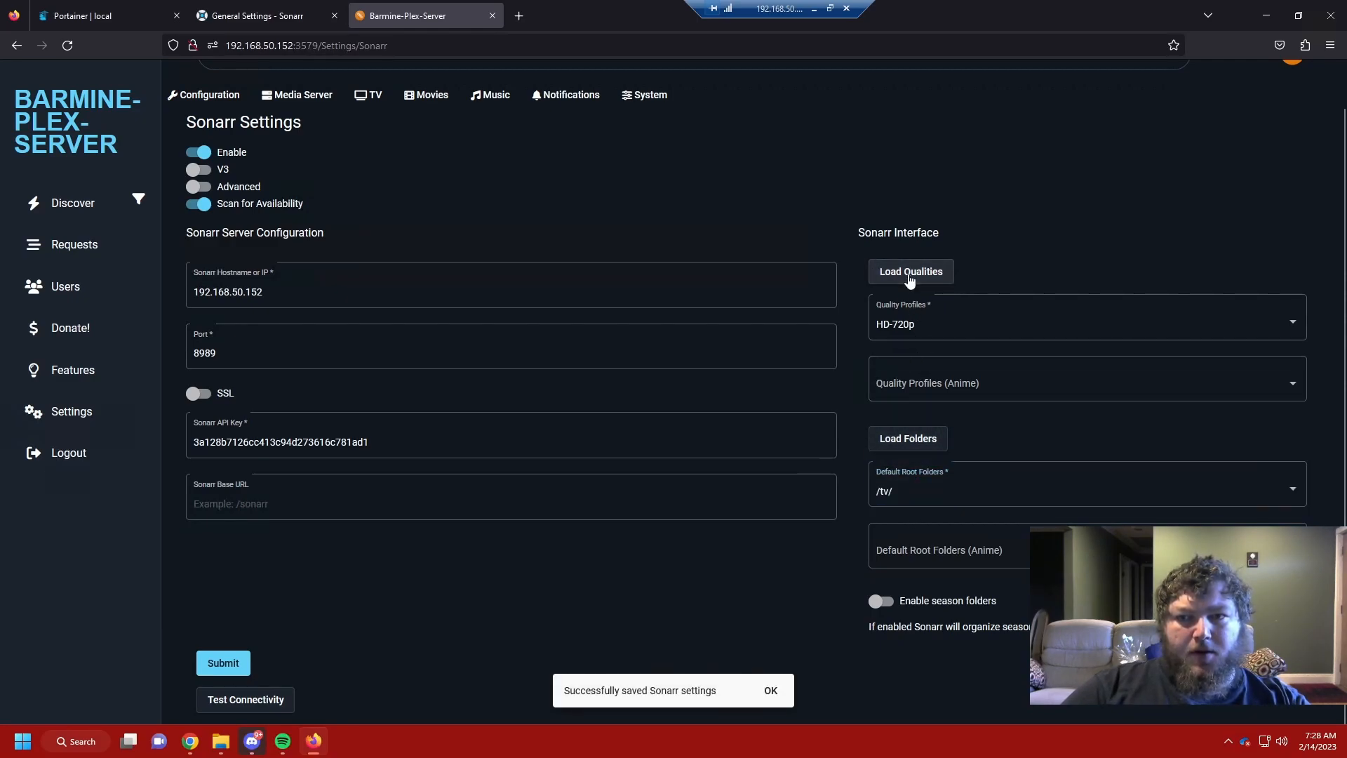
click(927, 324)
scroll(931, 357, down, 1)
scroll(927, 322, up, 1)
scroll(927, 322, down, 1)
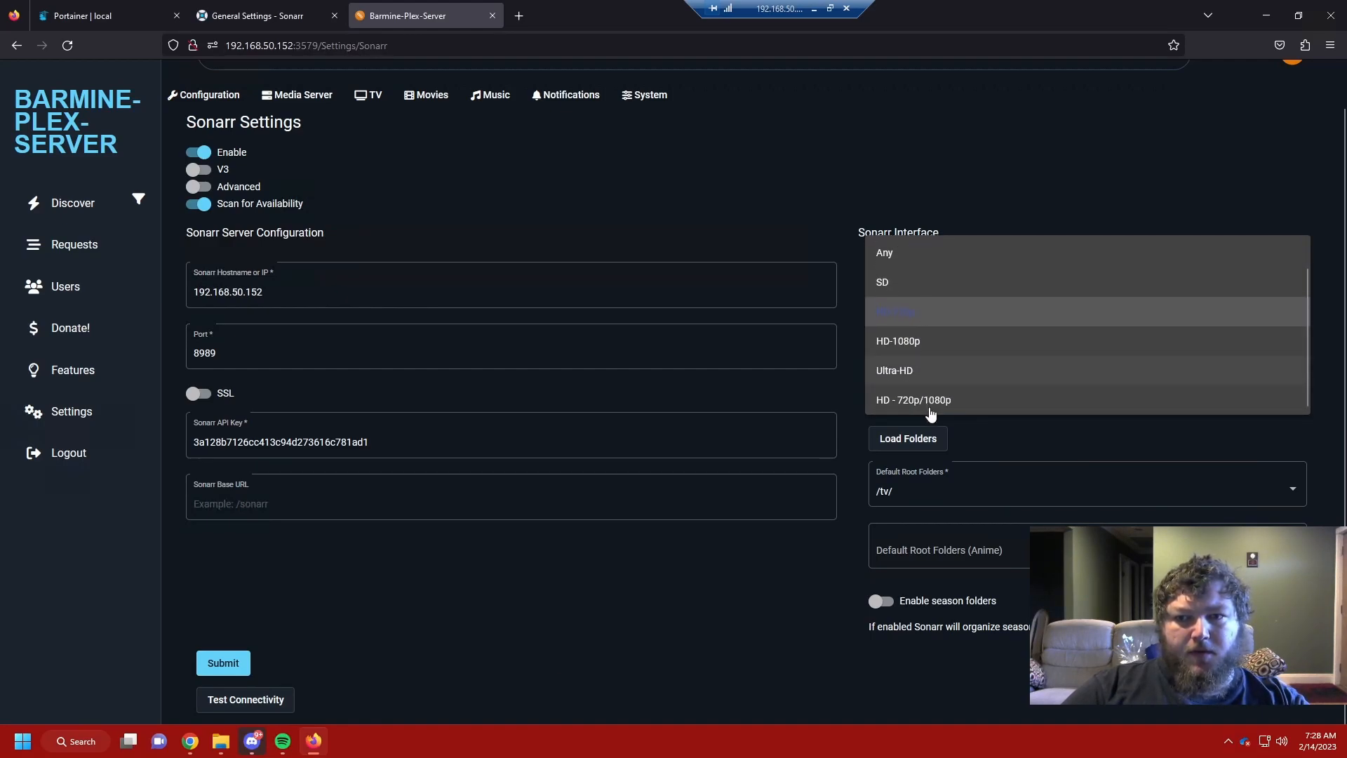
click(916, 315)
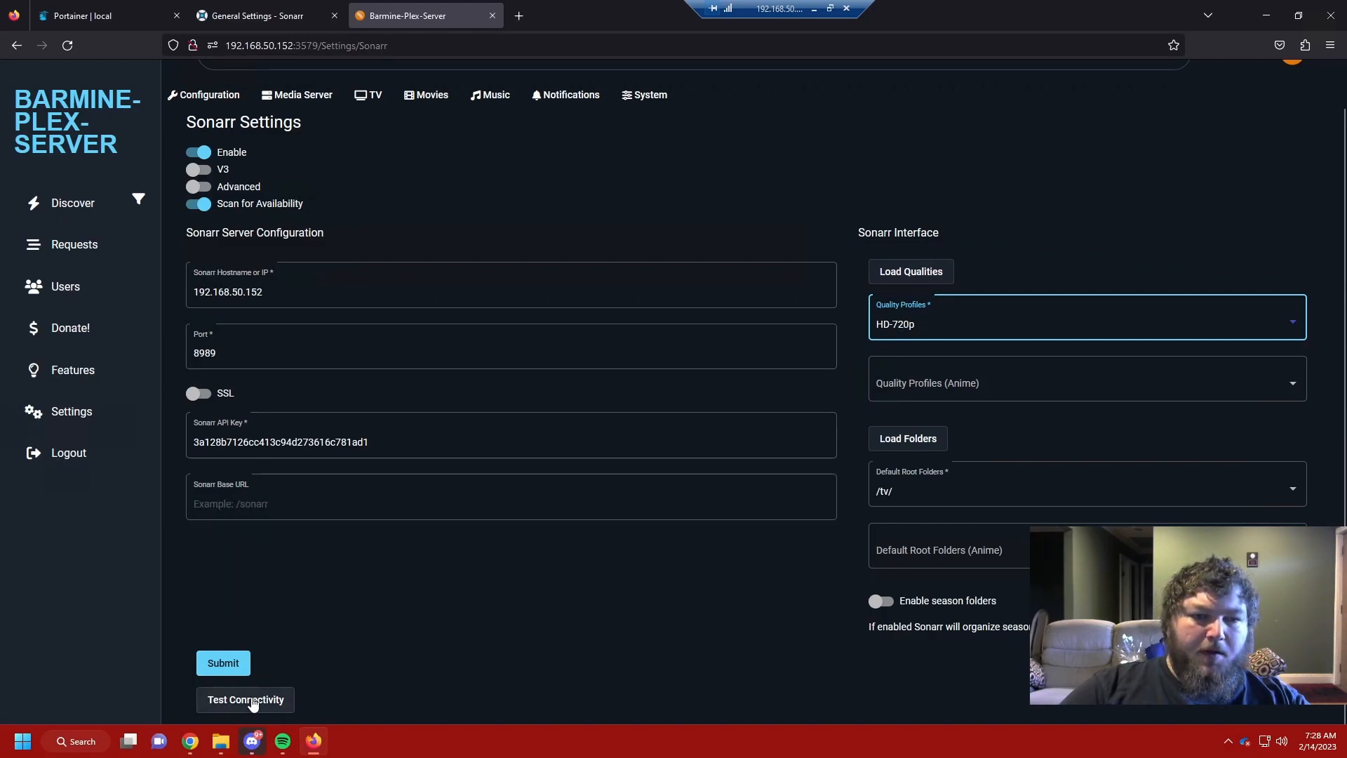
Step: Test the Sonarr connection and save the settings
click(290, 701)
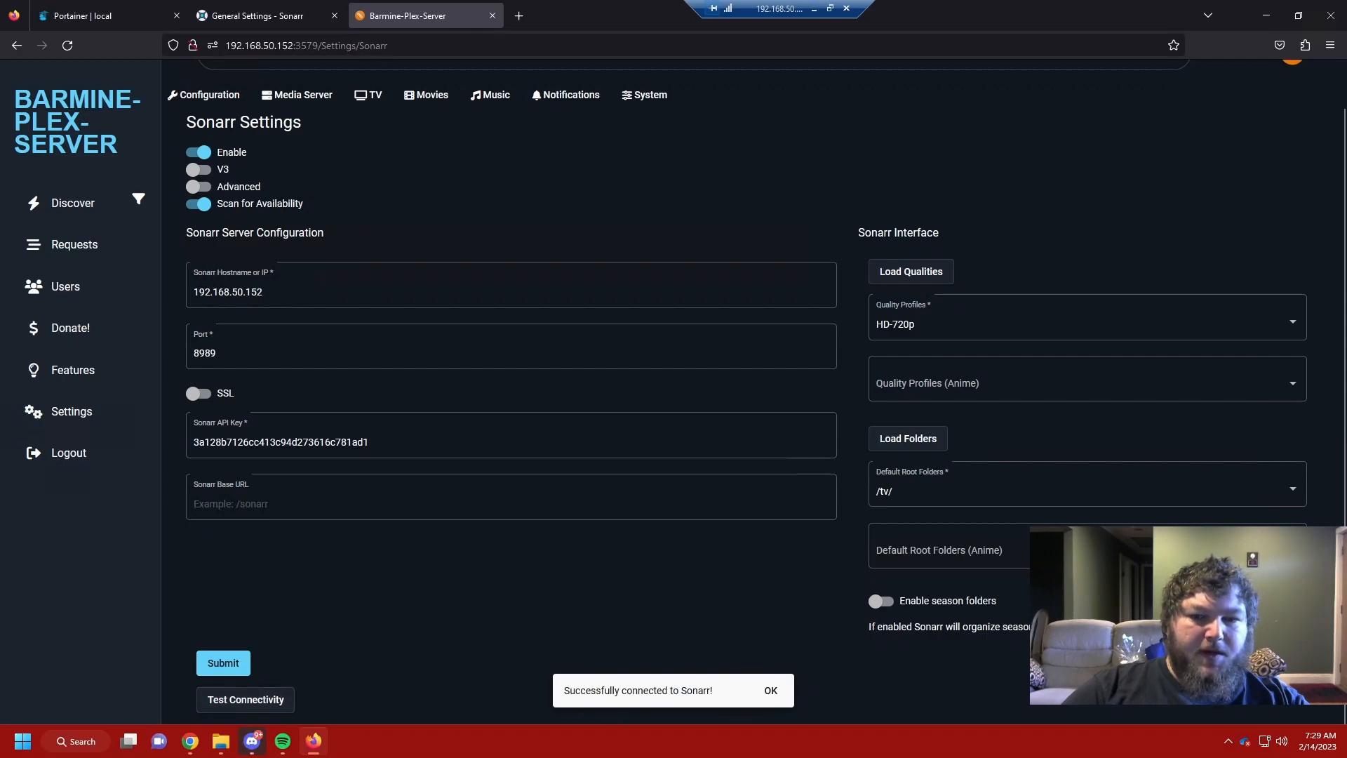
click(231, 661)
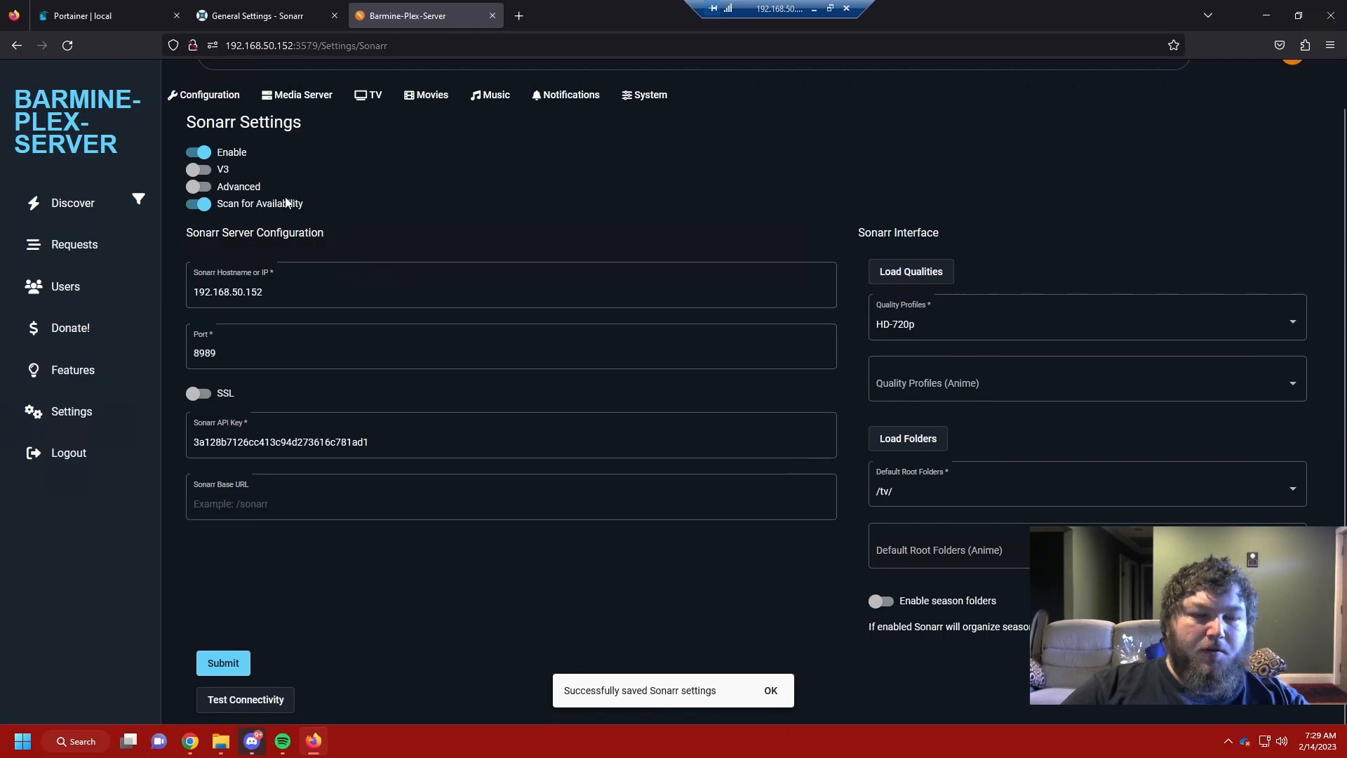
click(436, 96)
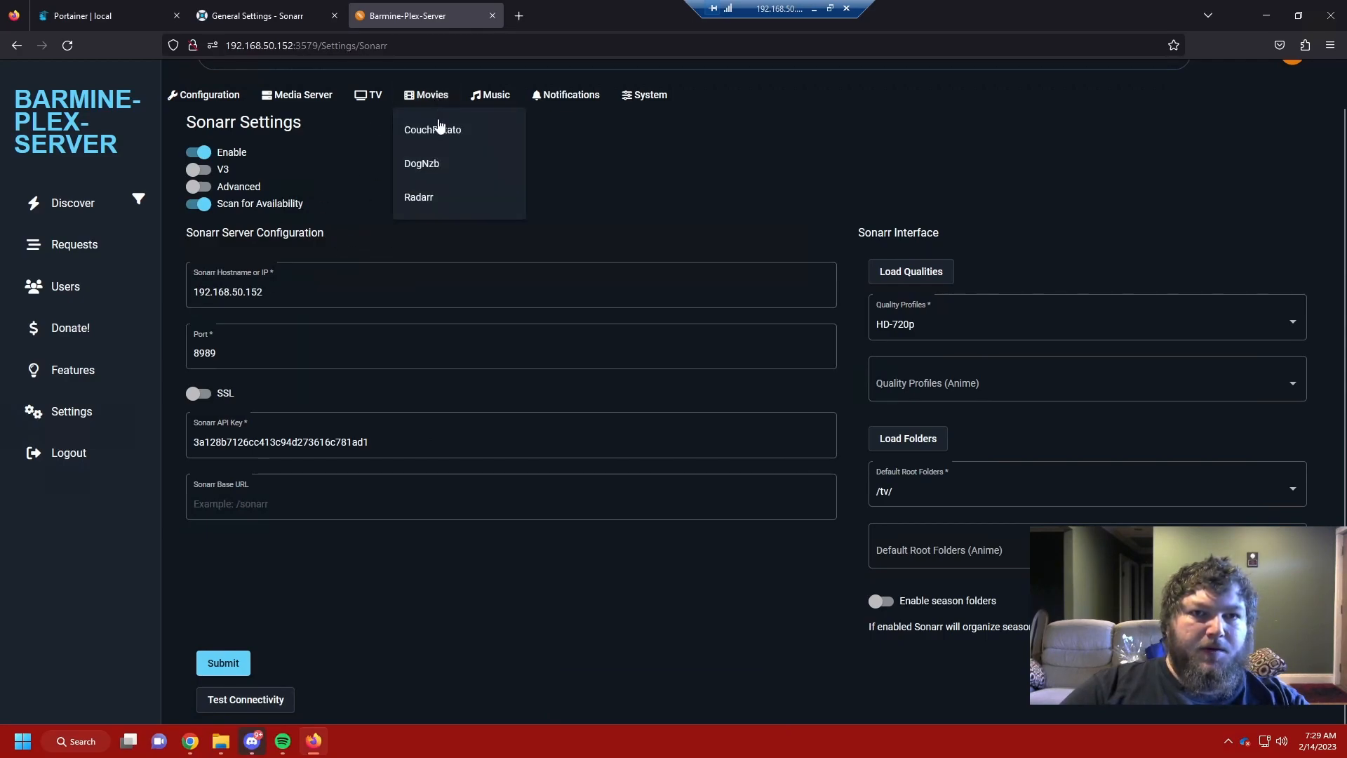
Step: Enable Radarr with availability scanning and host 192.168.50.152
click(426, 204)
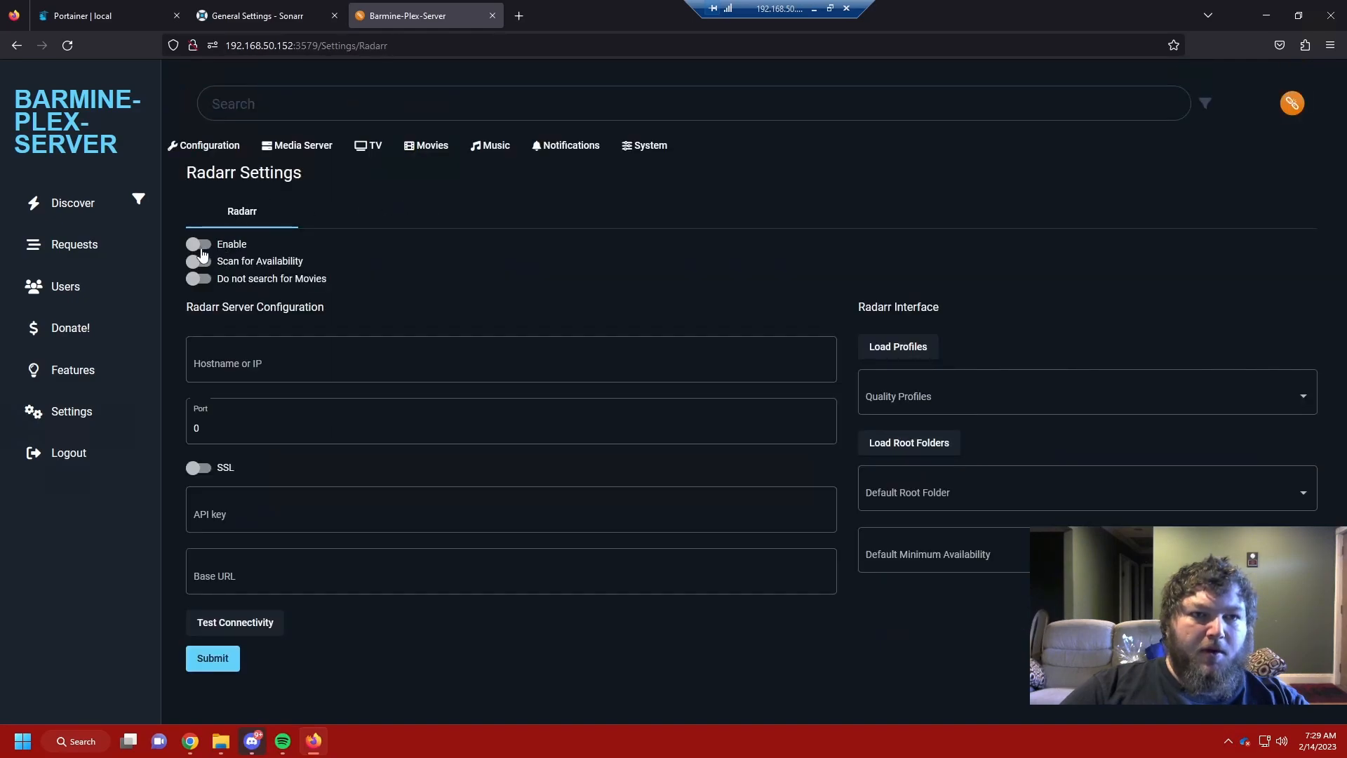
click(199, 244)
click(199, 262)
click(266, 361)
text(192.168.50.152)
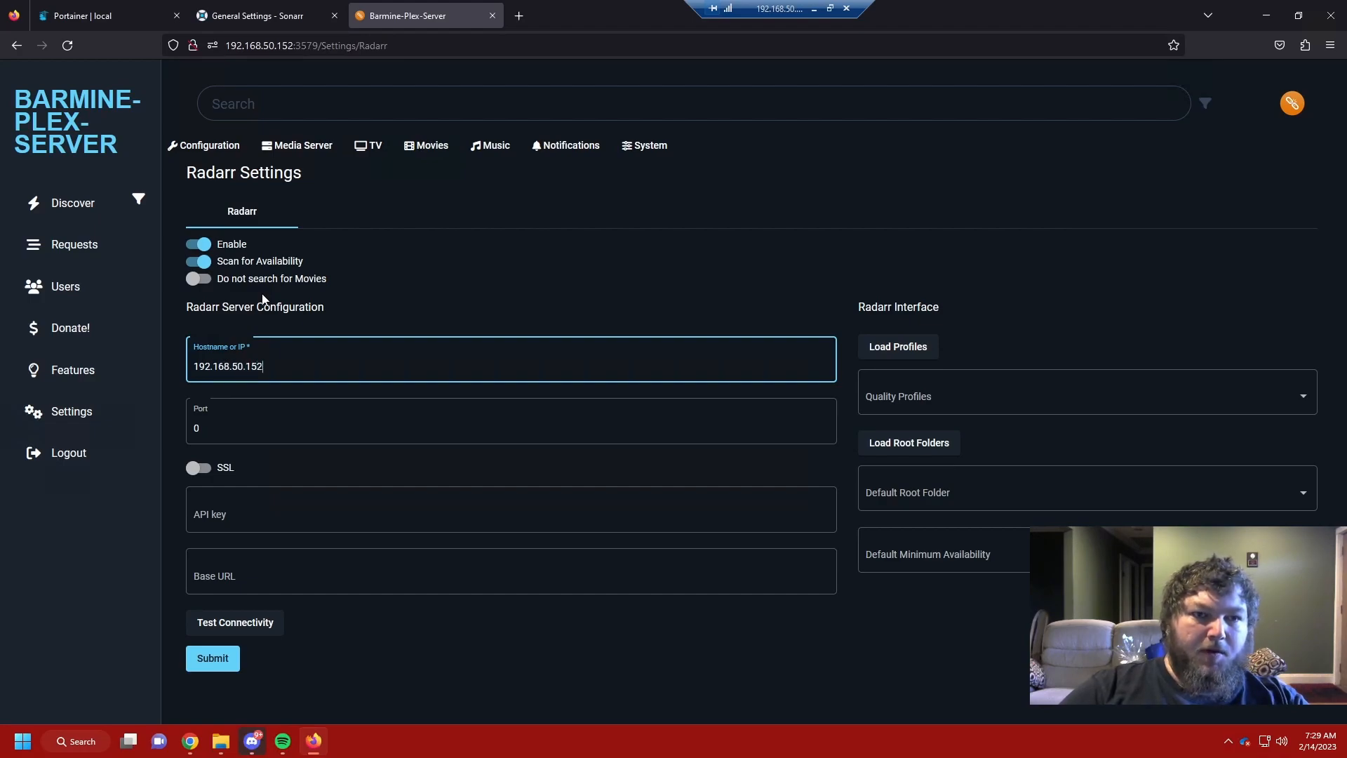
Step: Set the Radarr port to 7878 and paste Radarr's API key after it
click(84, 15)
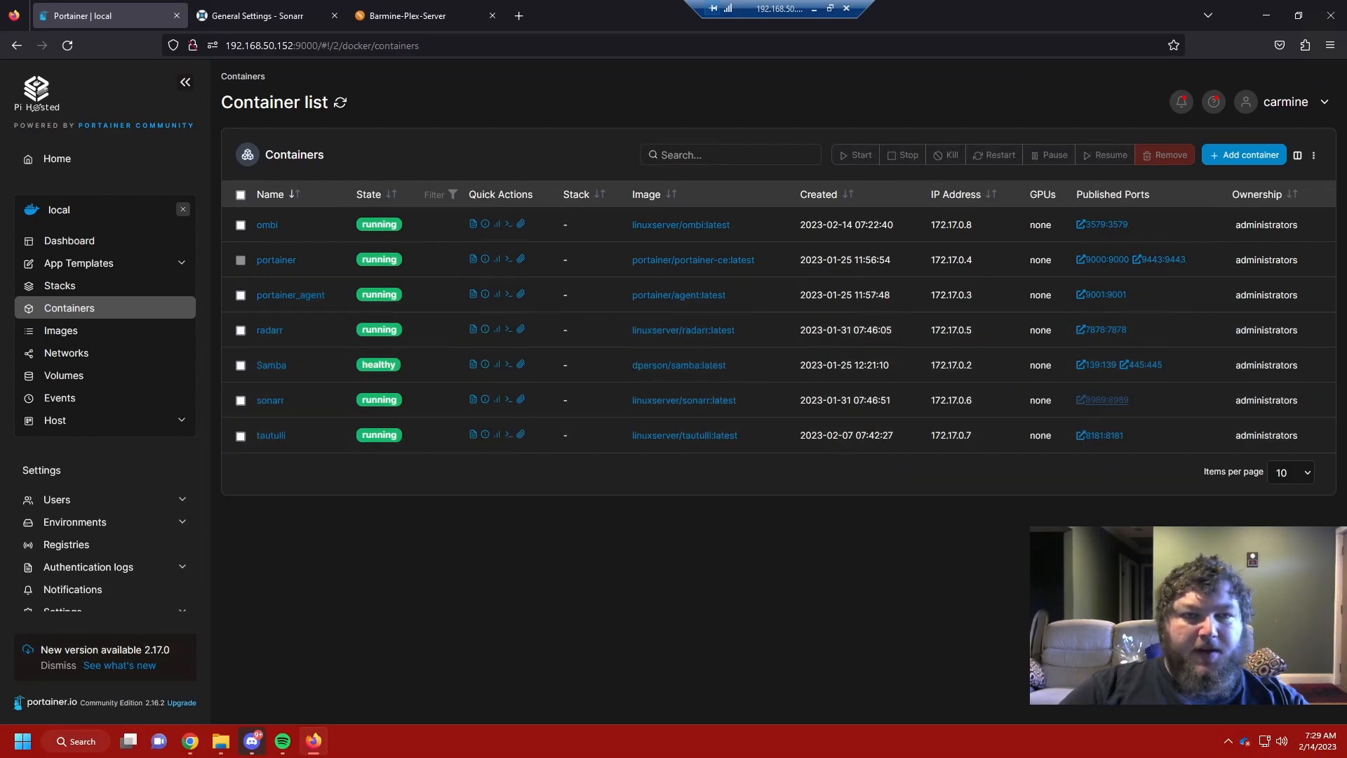
click(302, 15)
click(365, 10)
click(236, 410)
key(BackSpace)
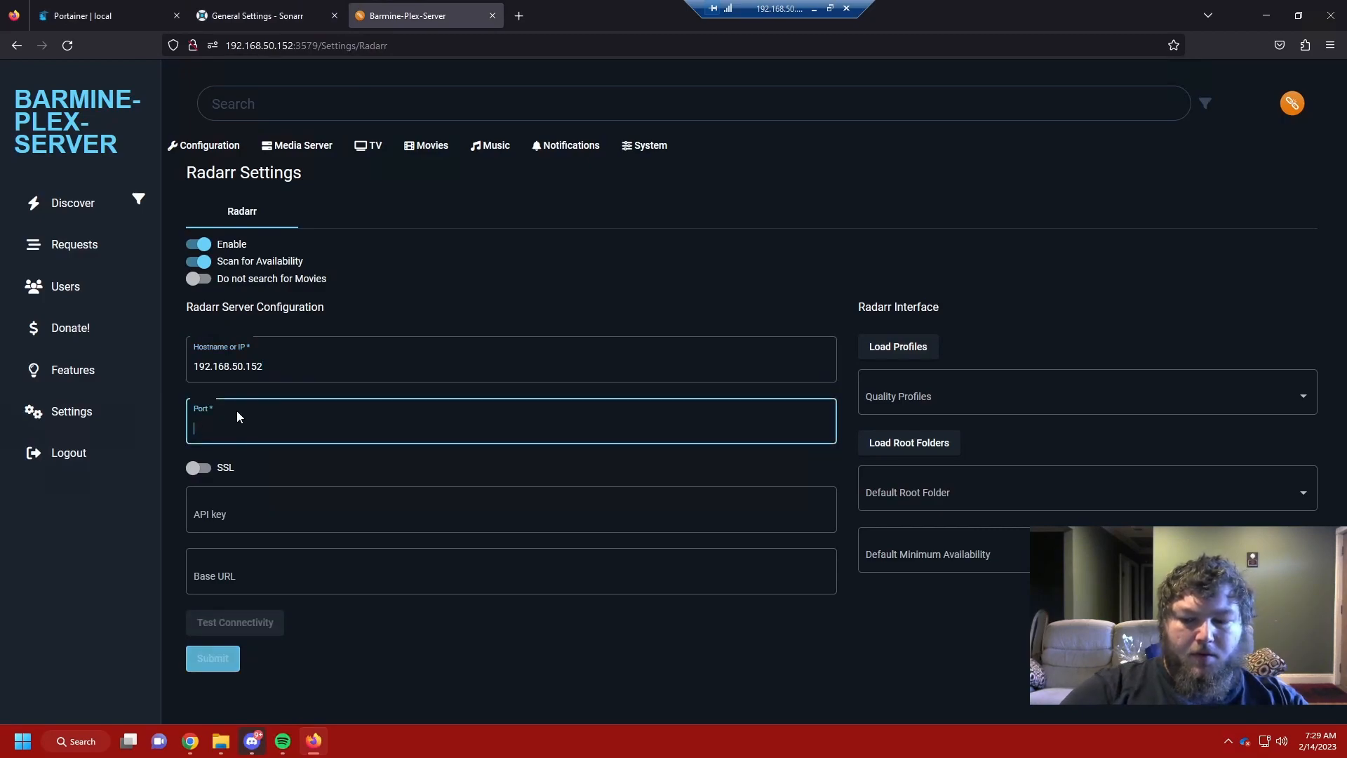
text(7878)
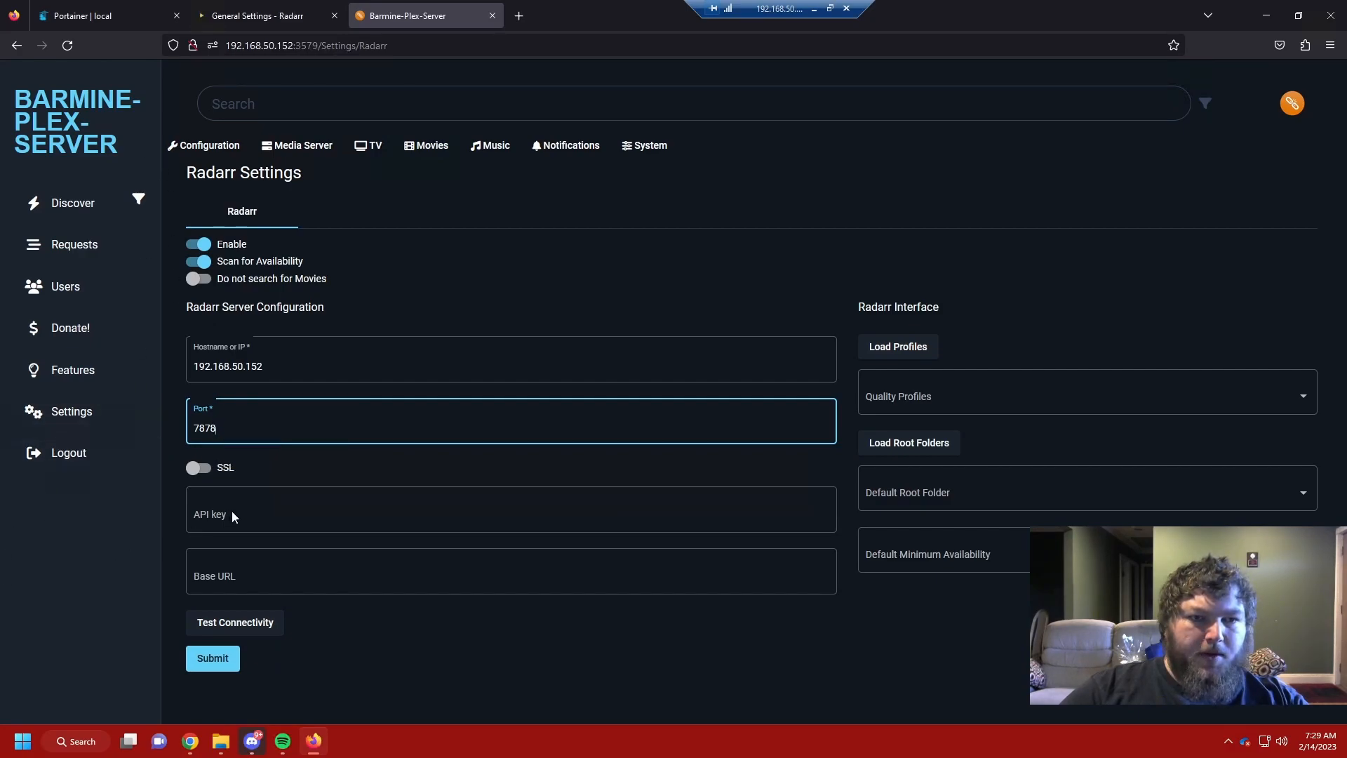
key(ctrl+v)
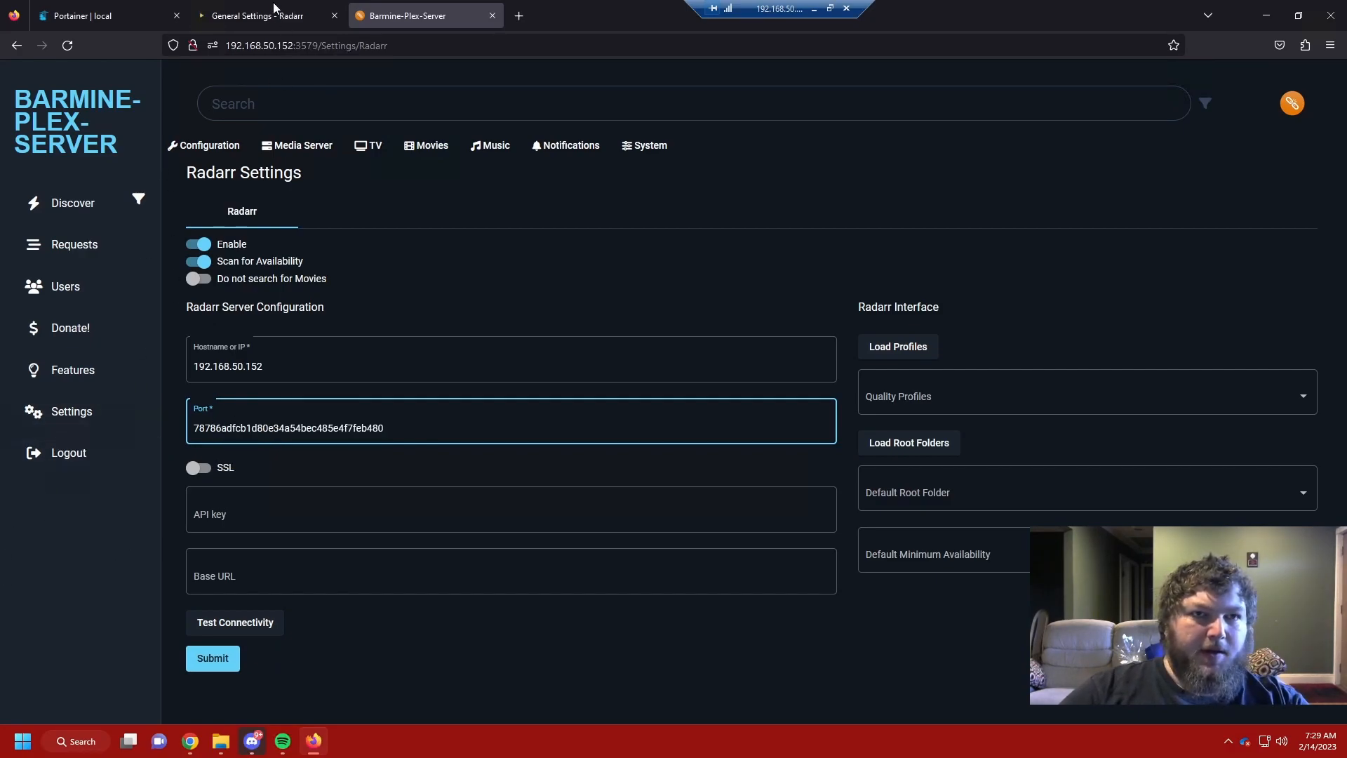
click(279, 15)
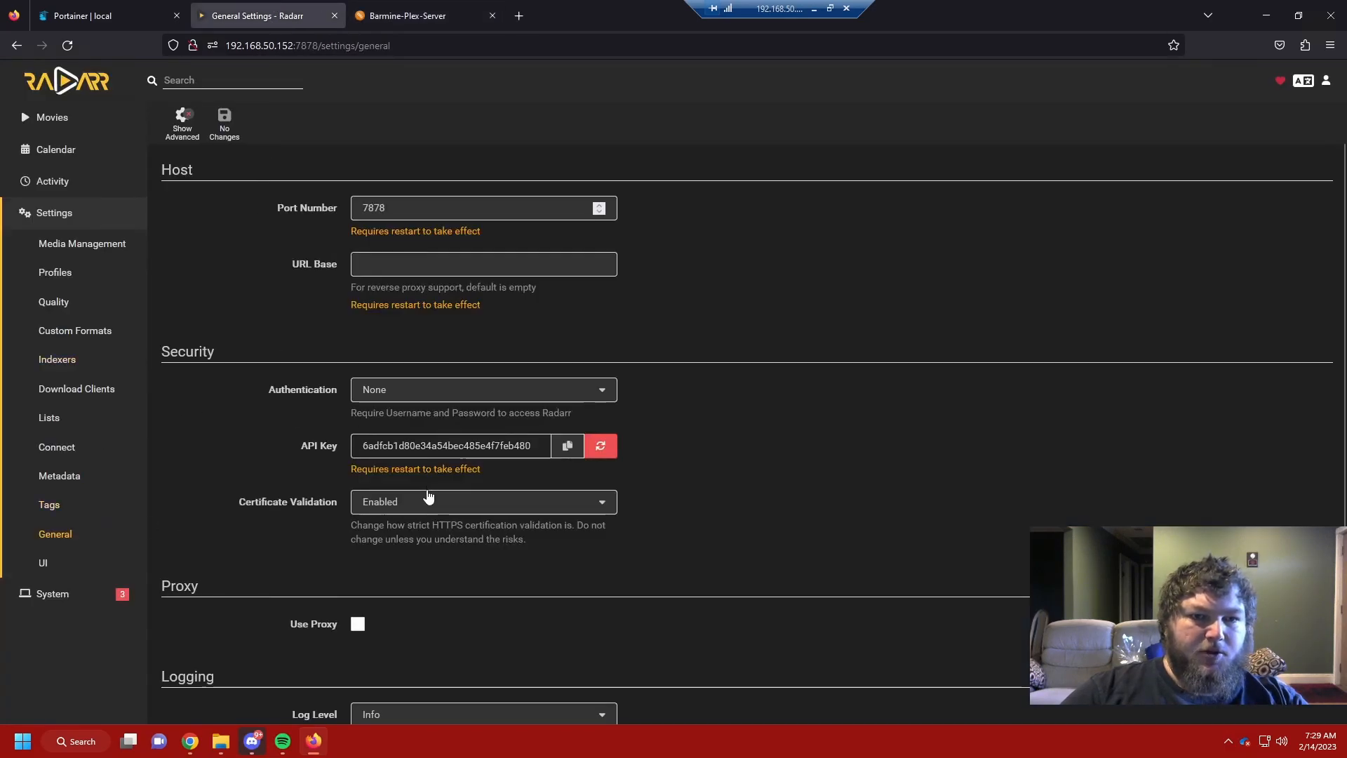
click(407, 14)
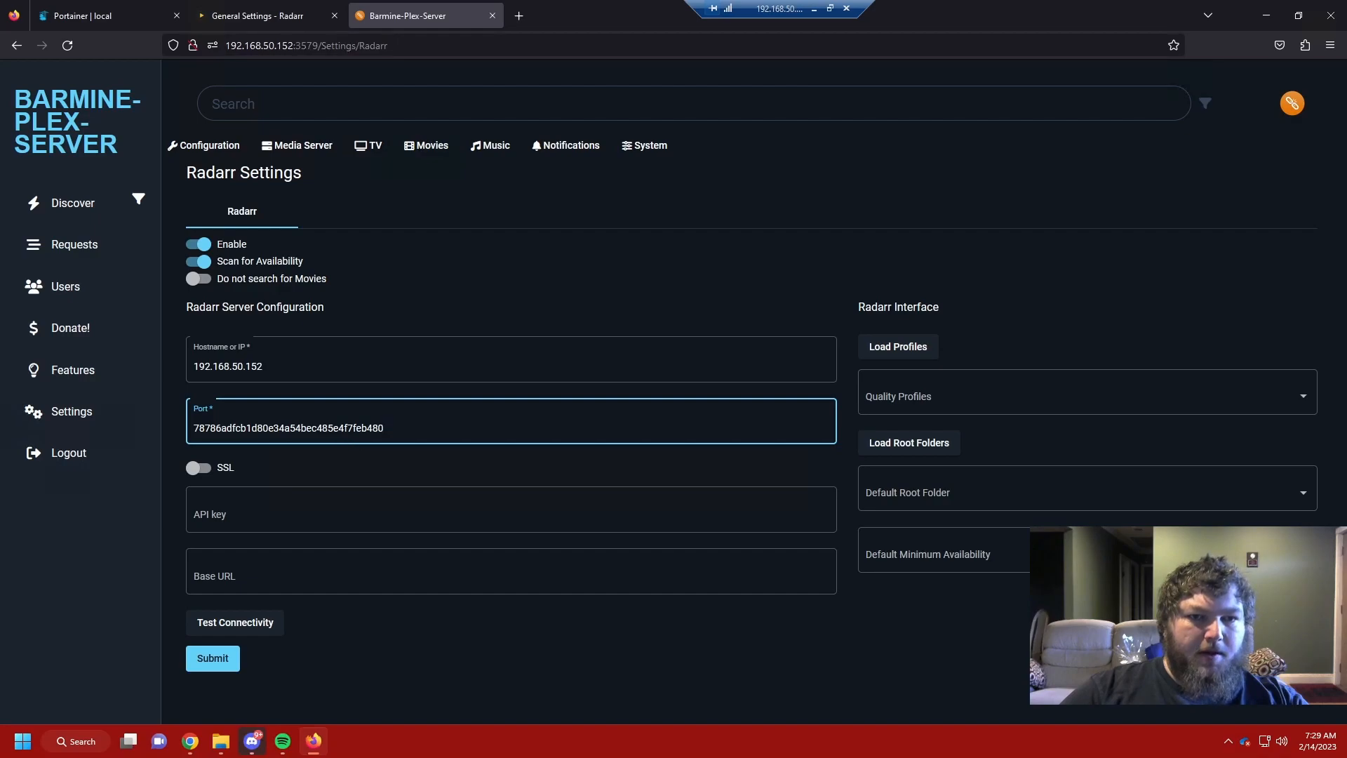
key(ctrl+a)
Step: Move the API key into its own field and choose /movies as root folder
drag(232, 428, 239, 506)
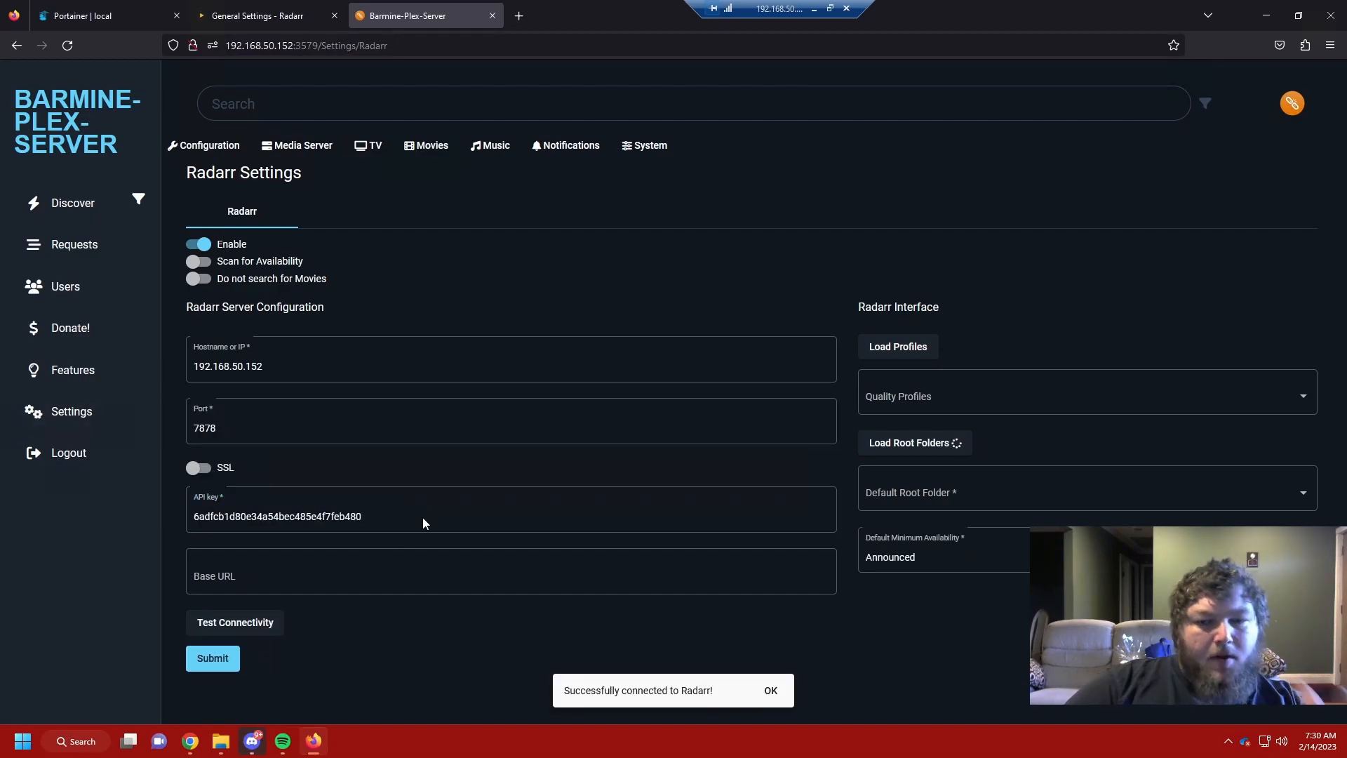
click(924, 447)
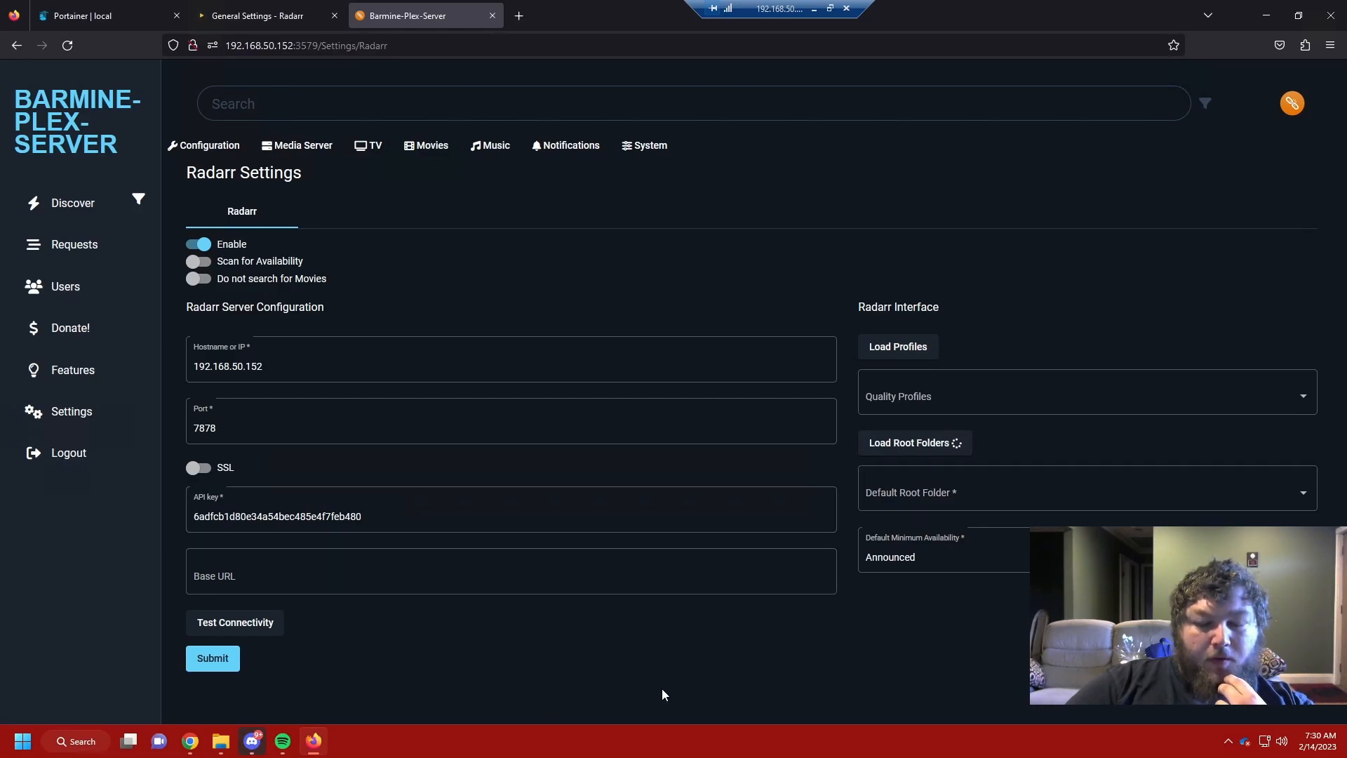
click(919, 516)
click(937, 495)
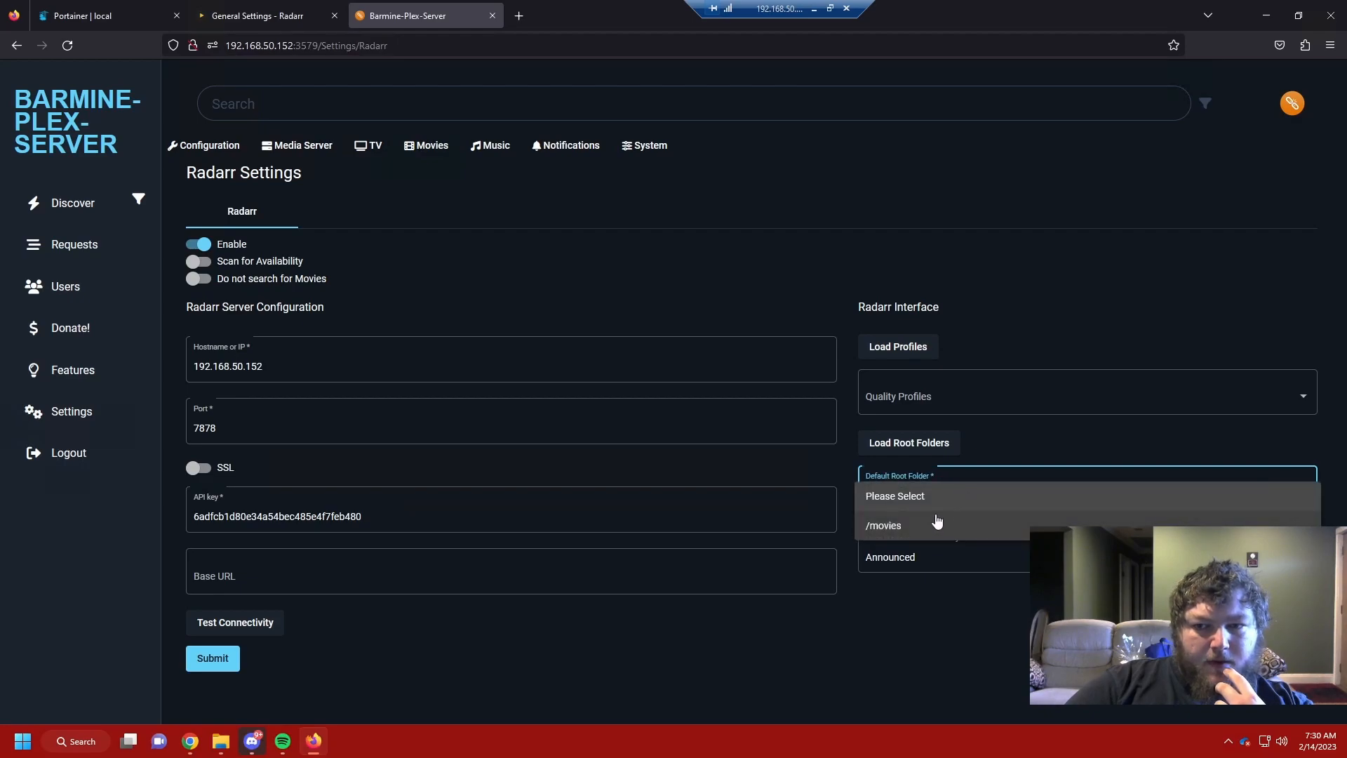
click(921, 523)
Step: Choose the HD-720p quality profile, test the Radarr connection and save
click(904, 382)
click(913, 347)
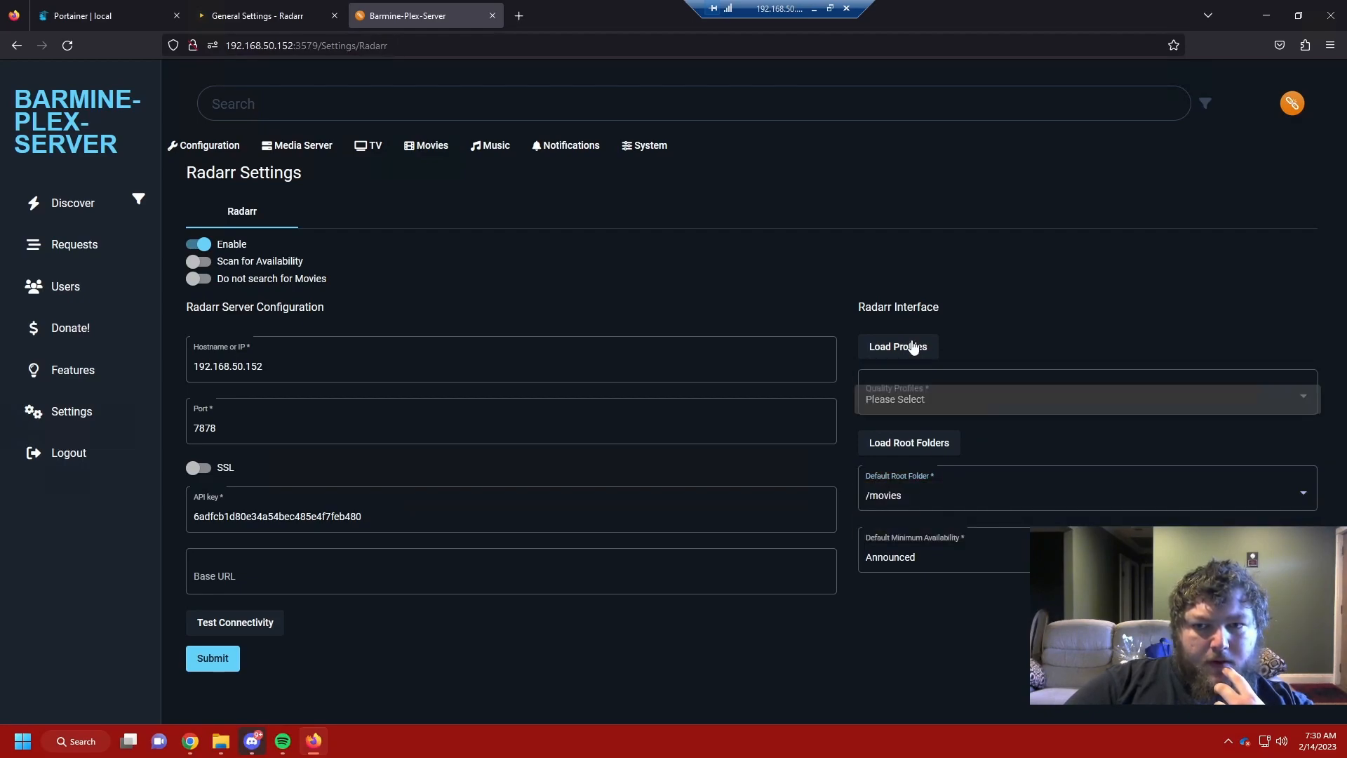
click(927, 383)
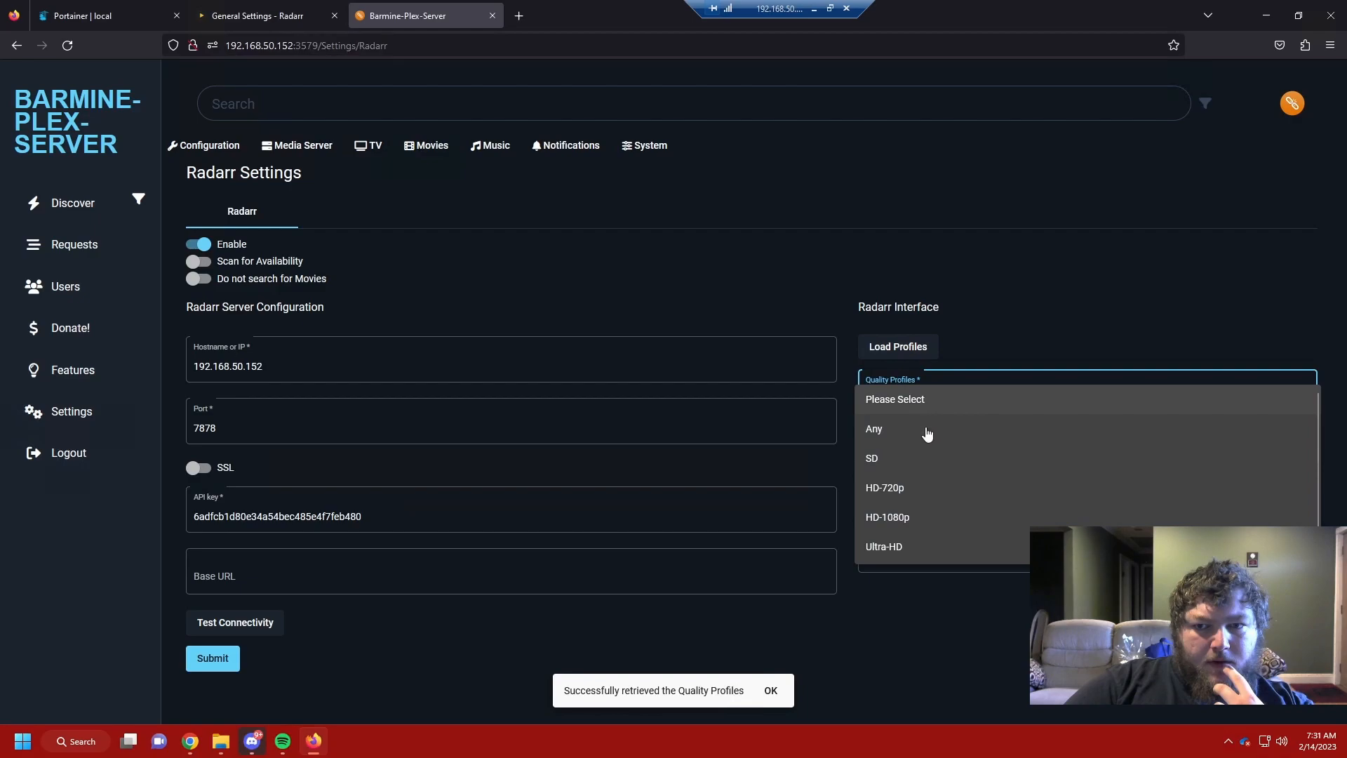
click(928, 492)
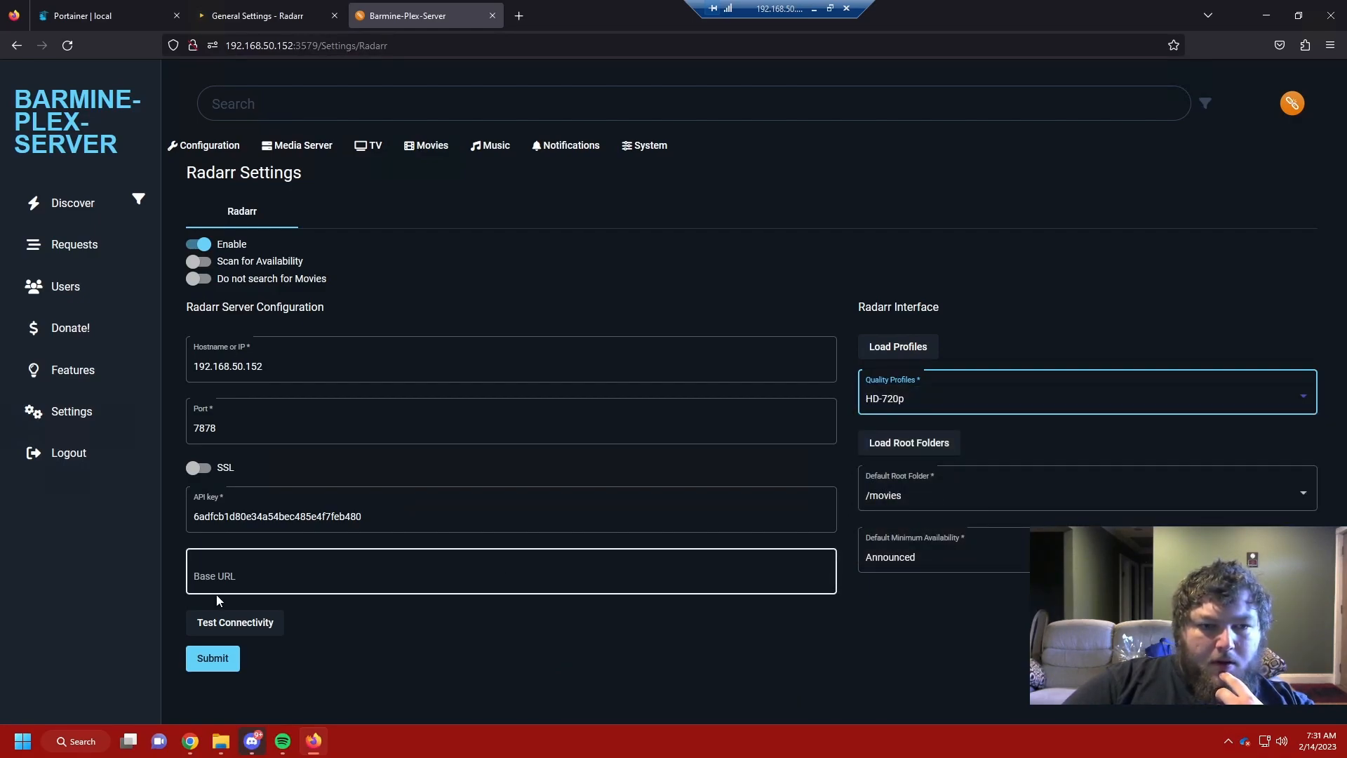
click(228, 627)
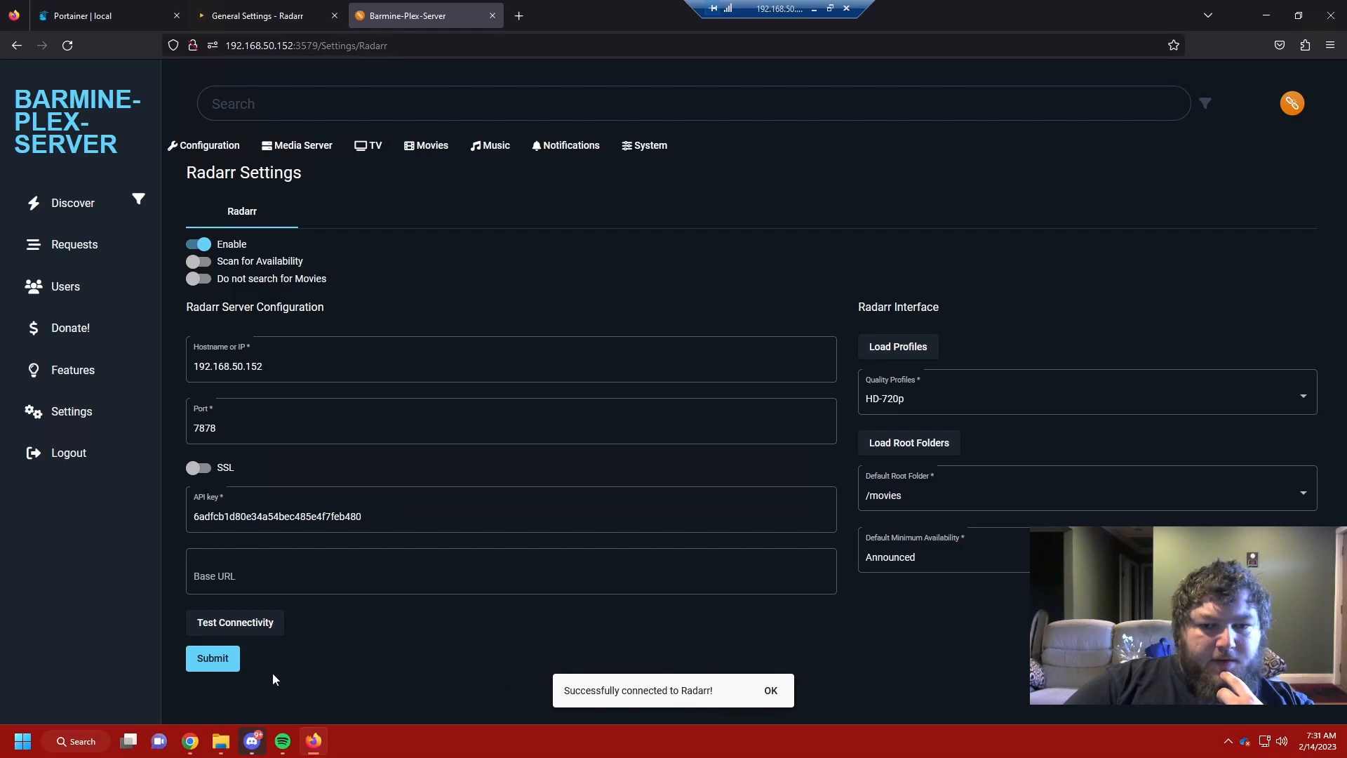
click(226, 659)
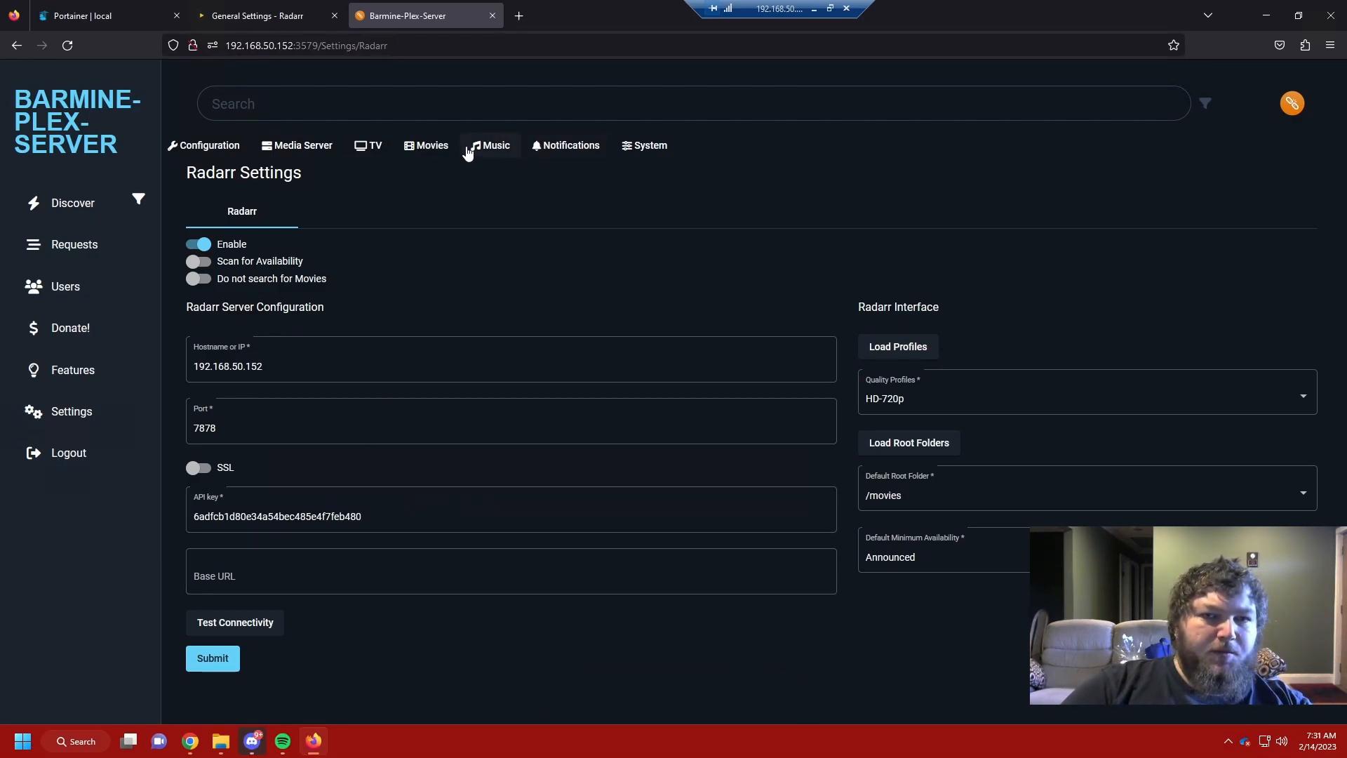
Step: Go to the Discord notification settings in Ombi
click(507, 147)
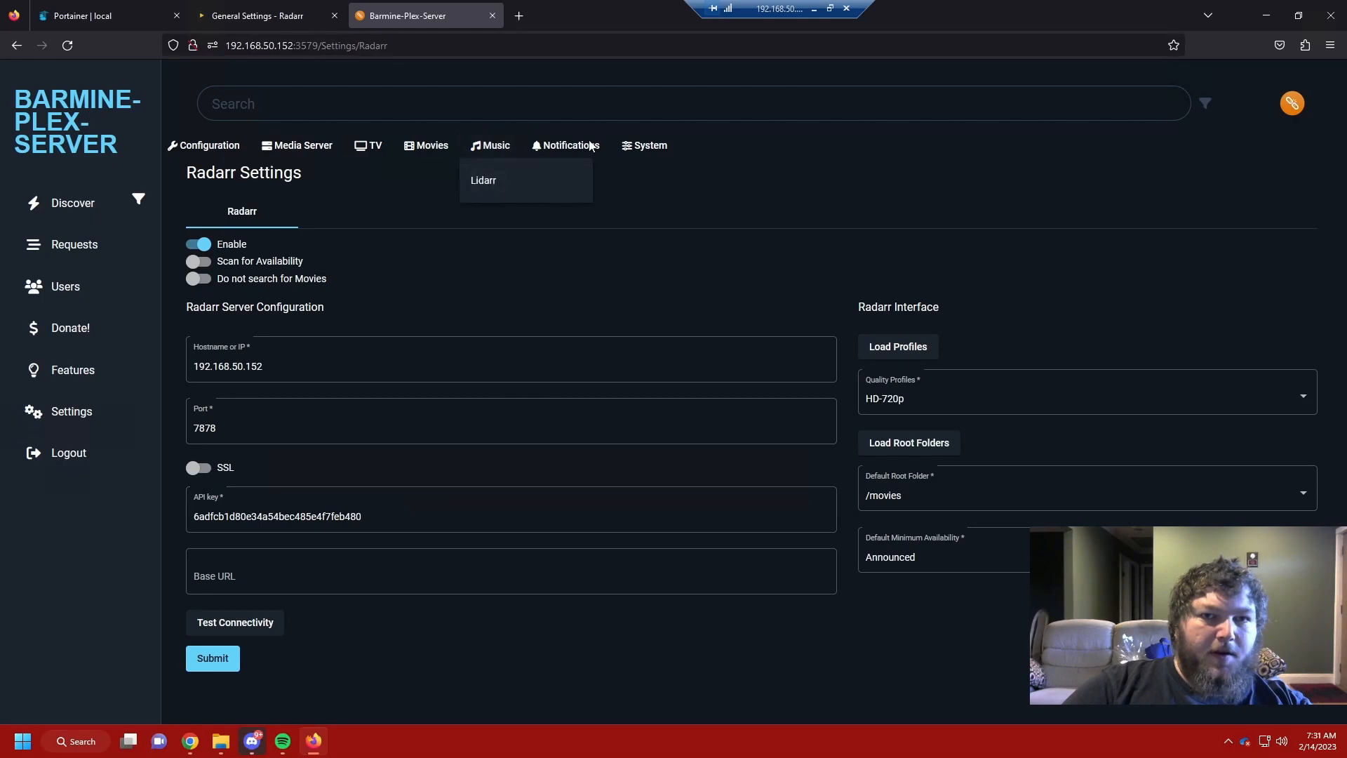
click(567, 145)
click(560, 145)
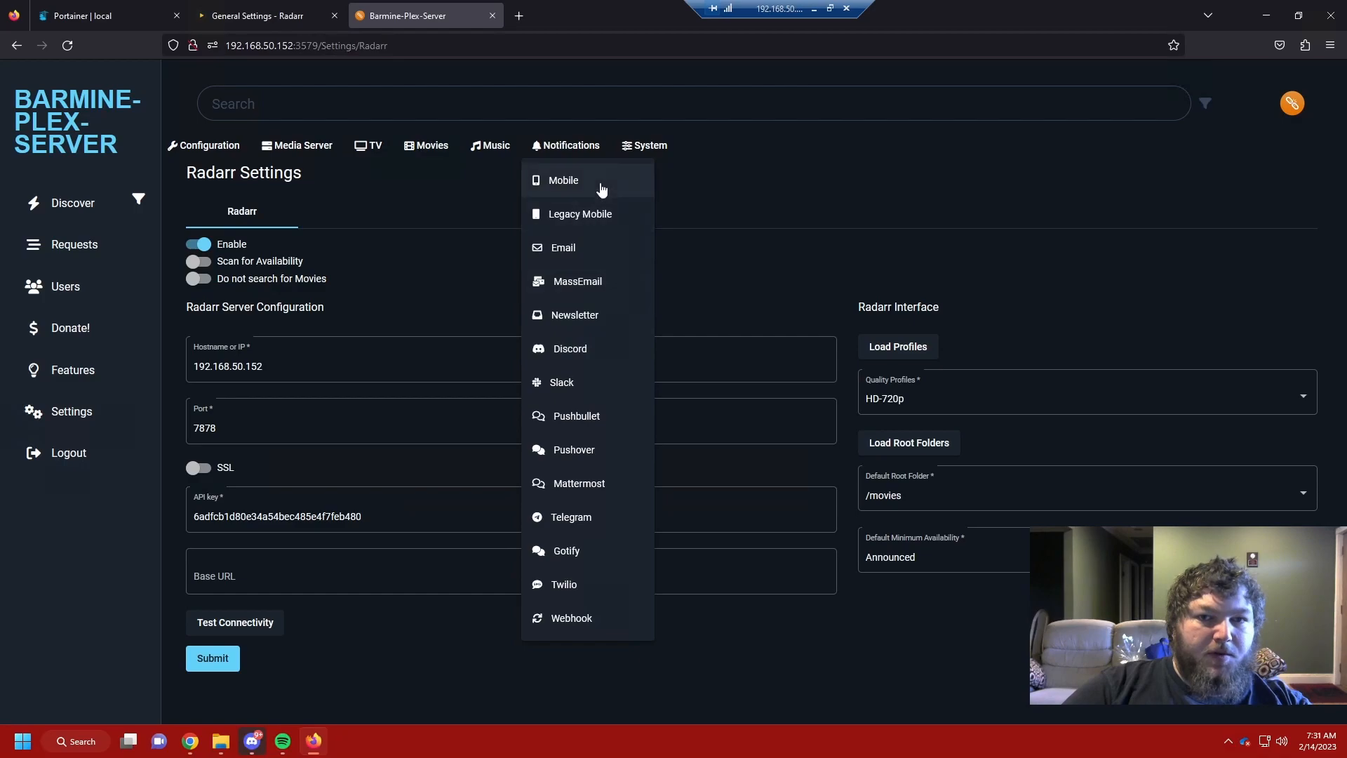
click(582, 351)
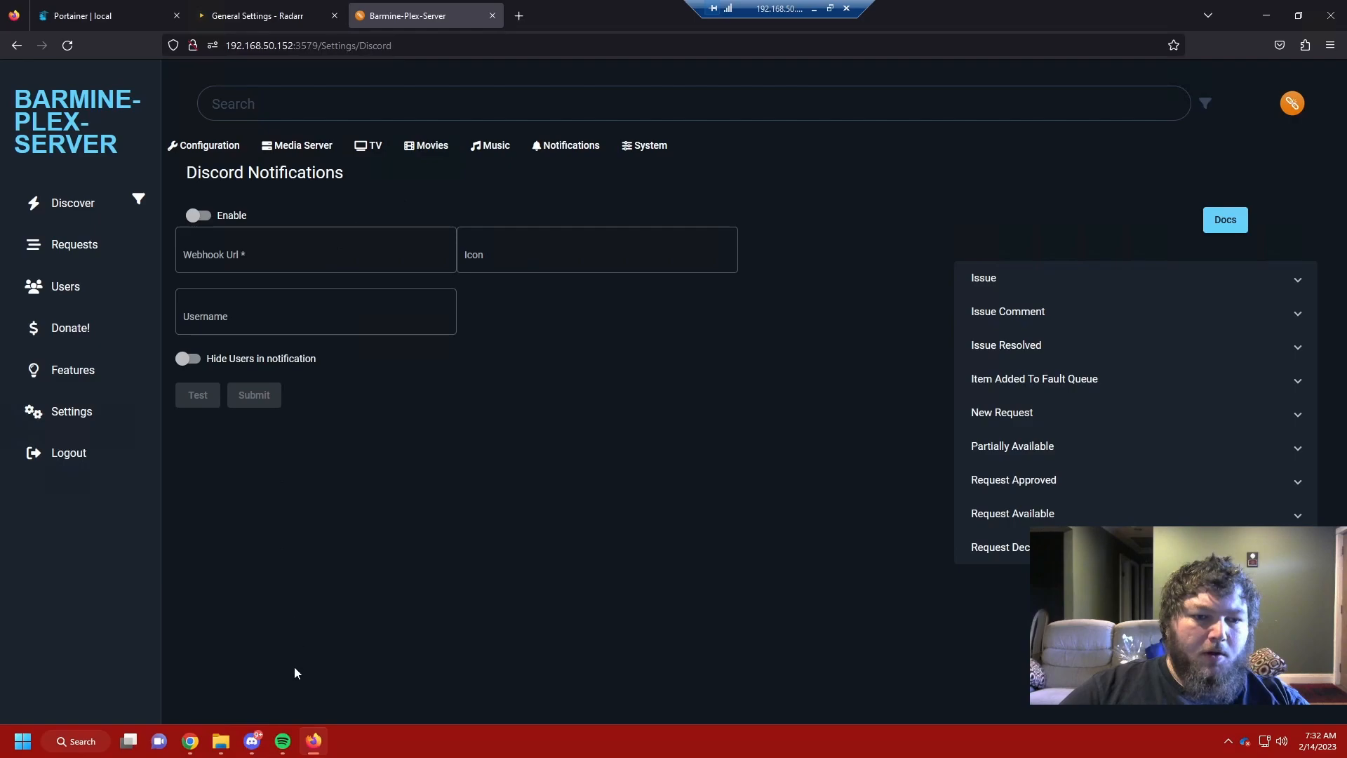
Step: Enter the webhook URL and username Ombi, then send a test notification
click(234, 268)
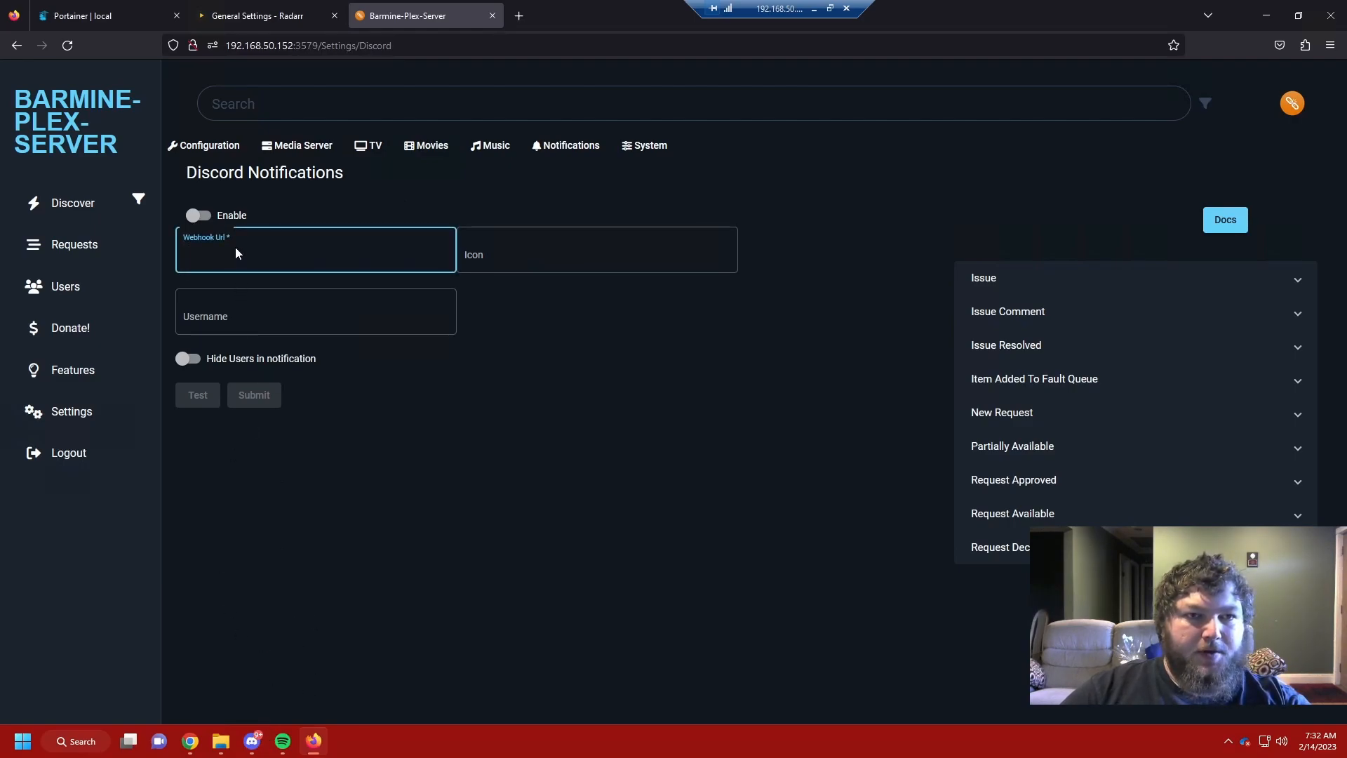
key(ctrl+v)
click(266, 314)
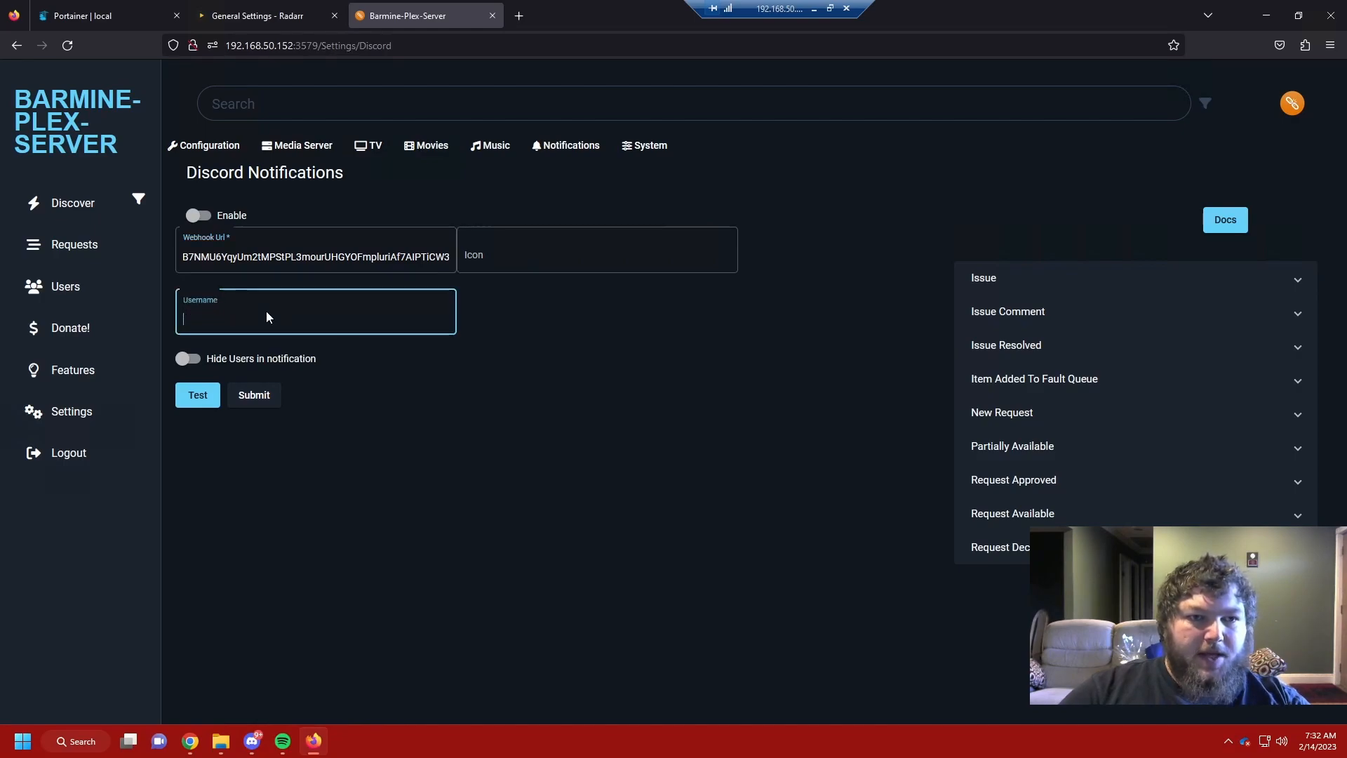
text(Ombi)
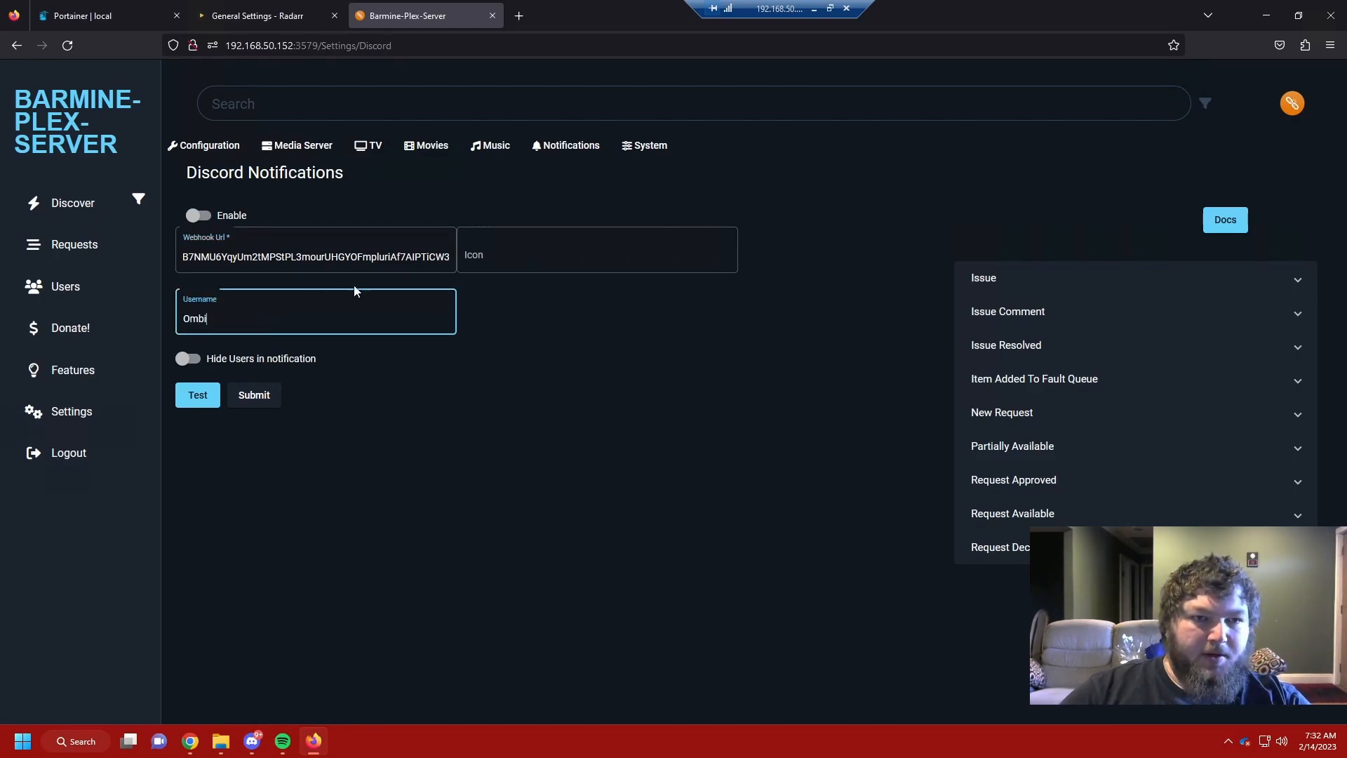
click(198, 395)
click(252, 741)
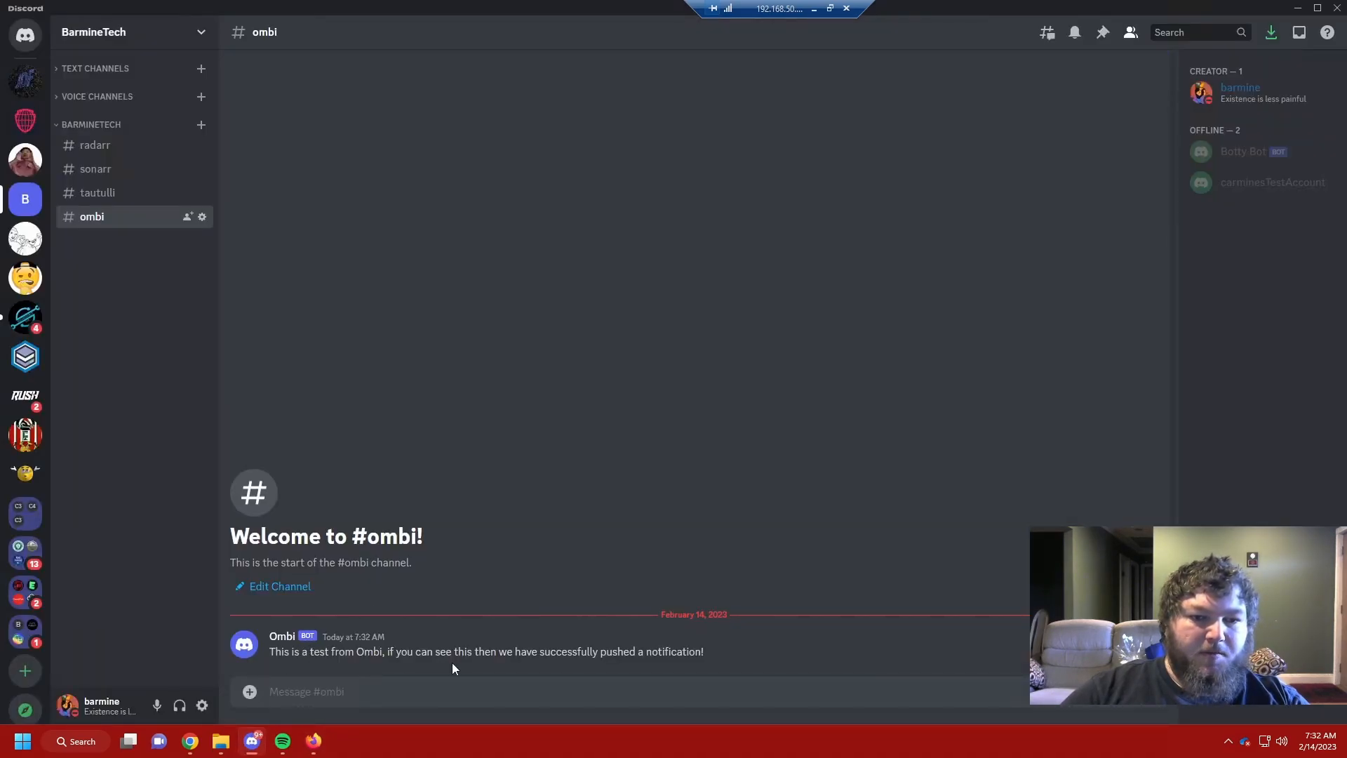
Step: Return to Ombi in Firefox and submit the Discord notification settings
click(313, 741)
click(250, 400)
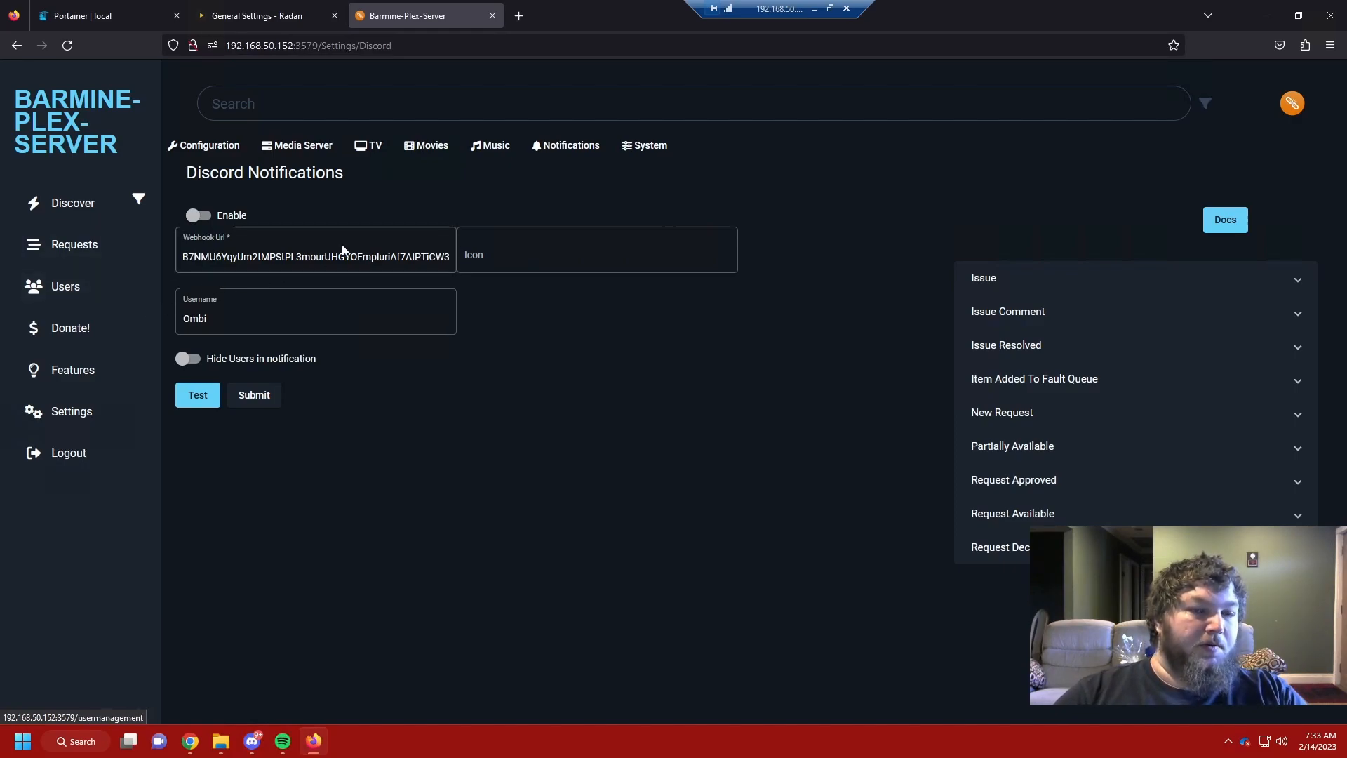
Step: Start a new Ombi user from the Users list with username 'test'
click(106, 287)
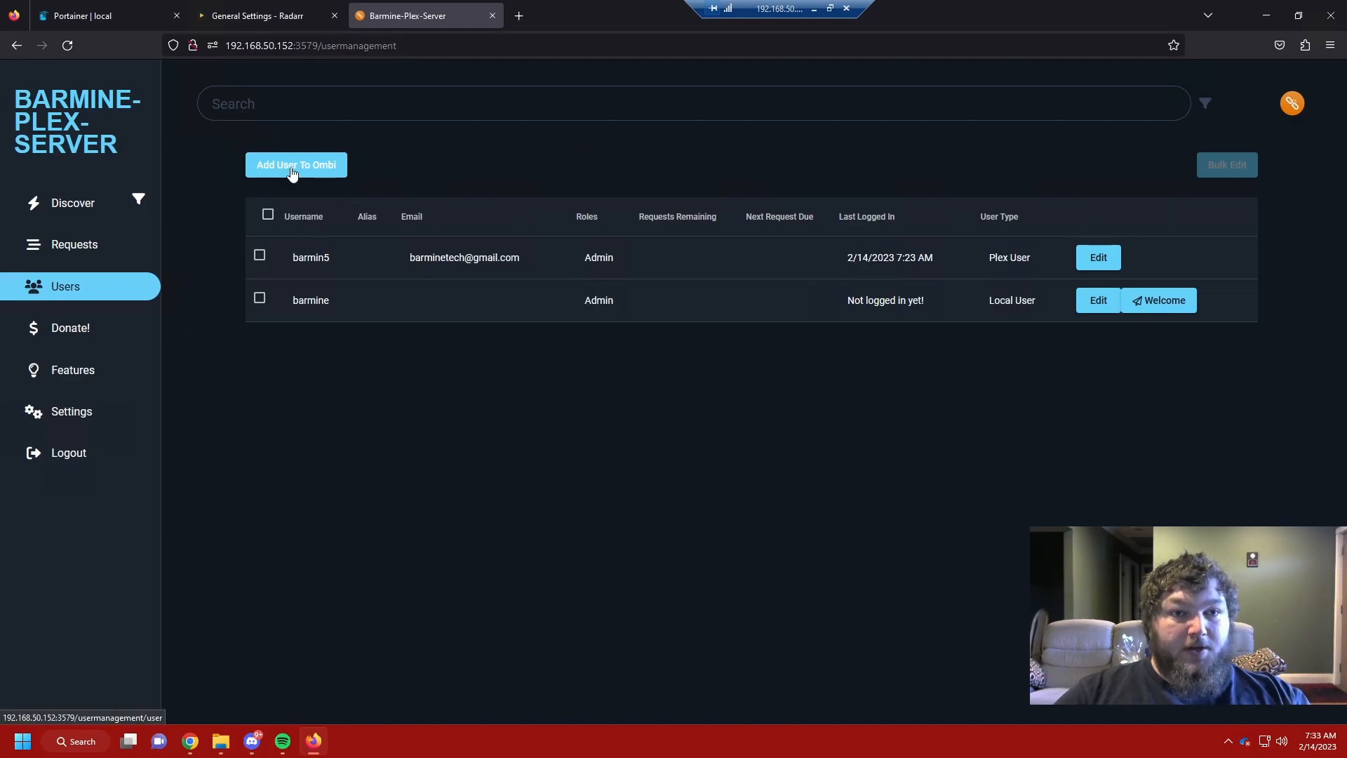
click(326, 166)
click(246, 249)
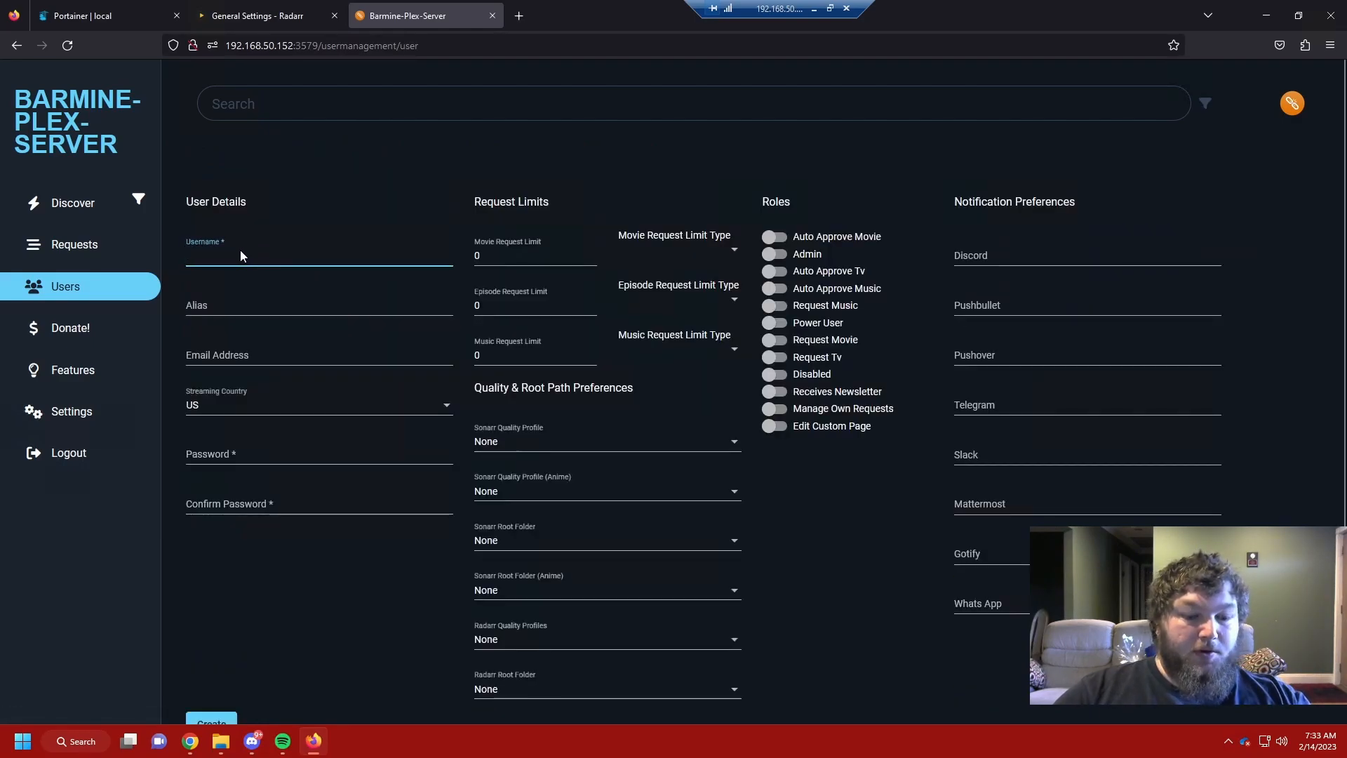
text(test)
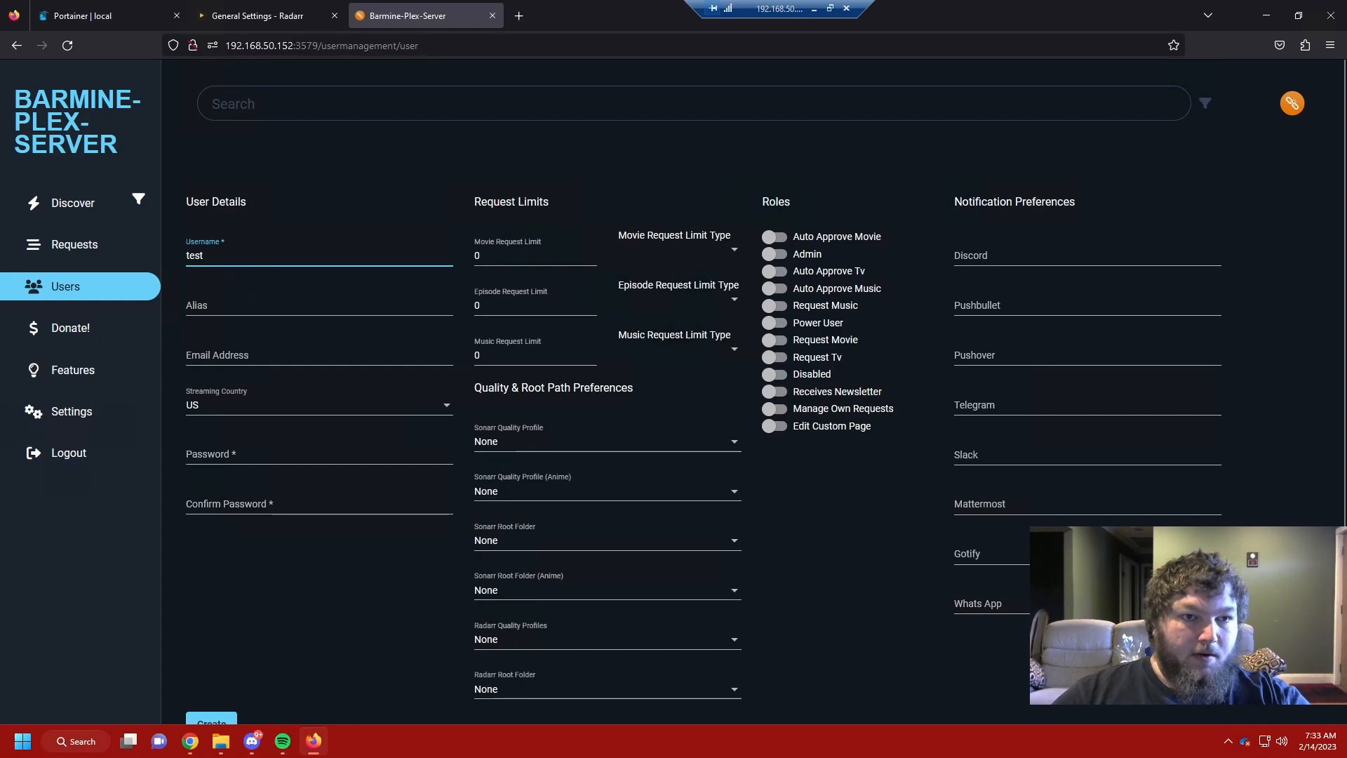
Step: Enter the new user's password and the matching confirmation
click(204, 453)
text(test)
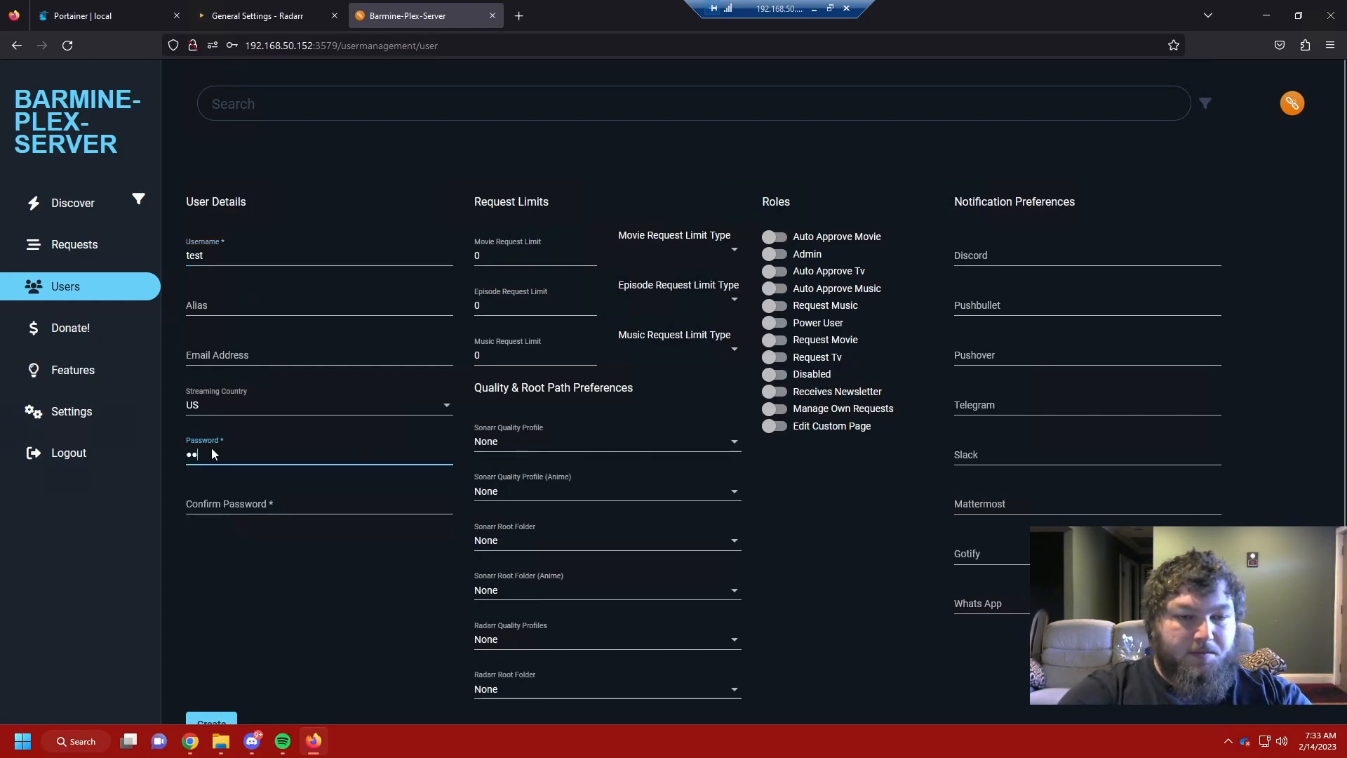
key(Tab)
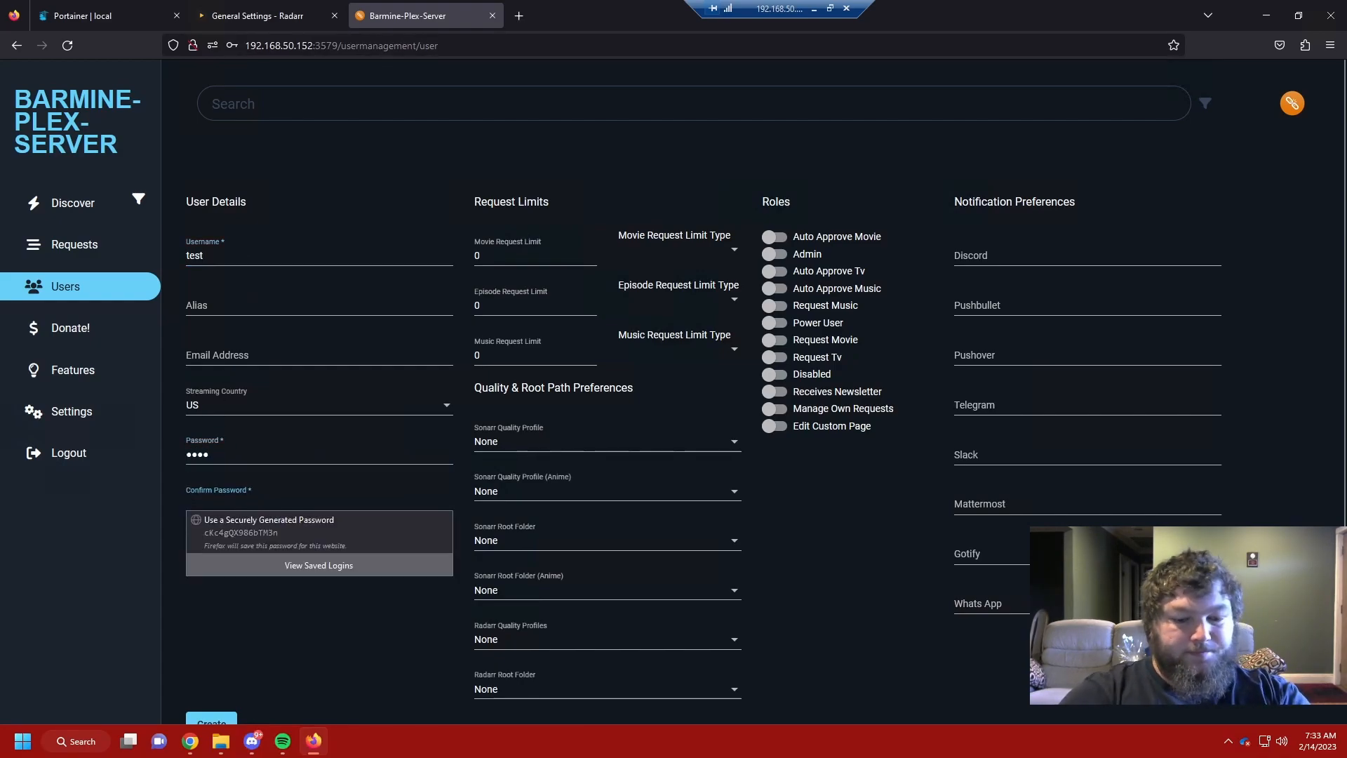
text(test)
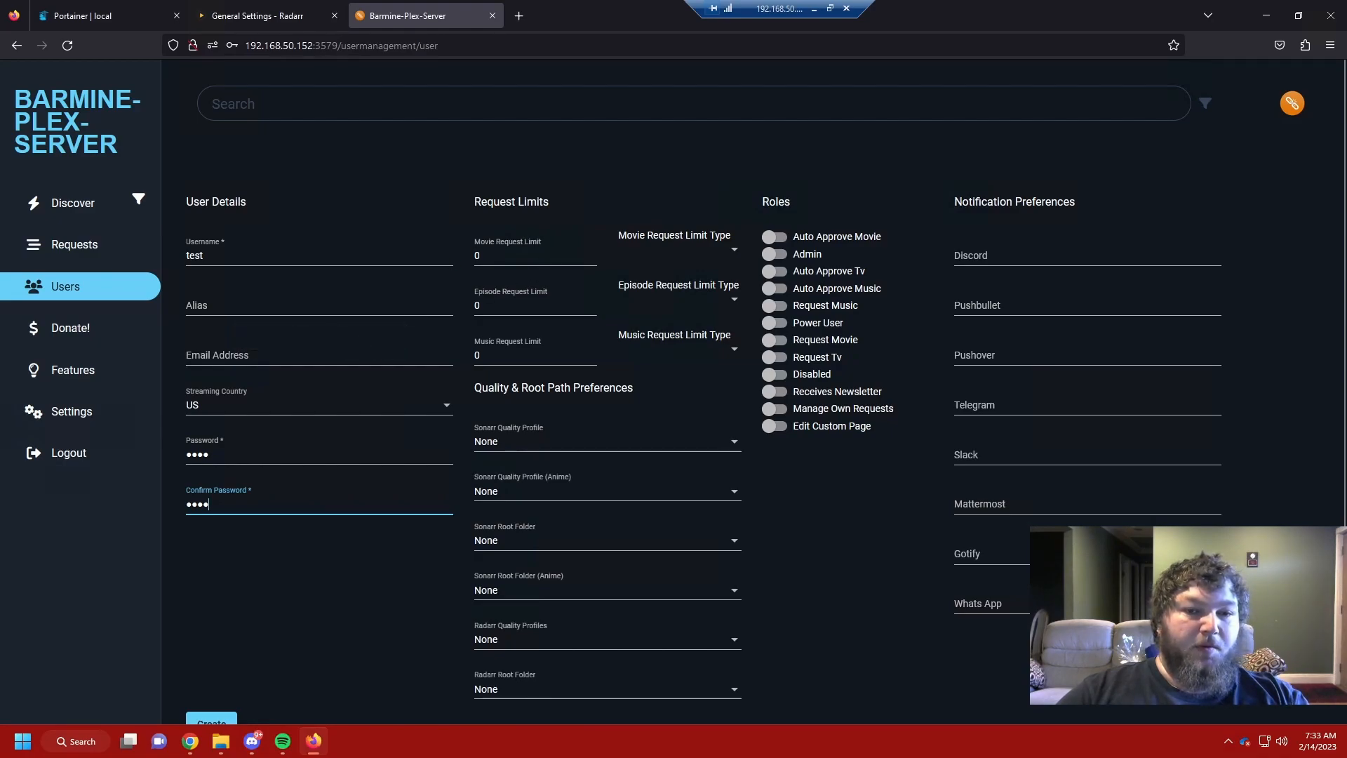
scroll(592, 371, down, 1)
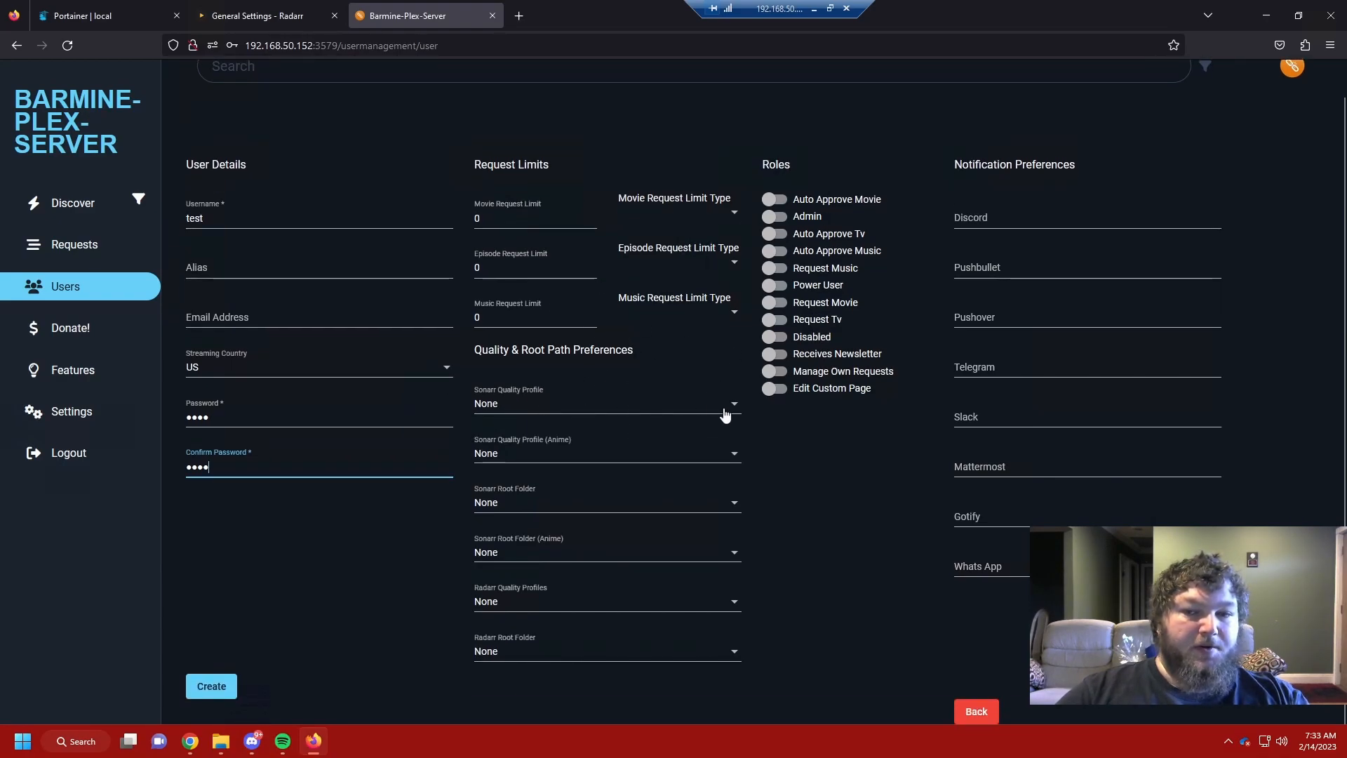
Step: Set the Sonarr quality profile to HD-720p and root folder to /tv/
click(523, 410)
click(532, 484)
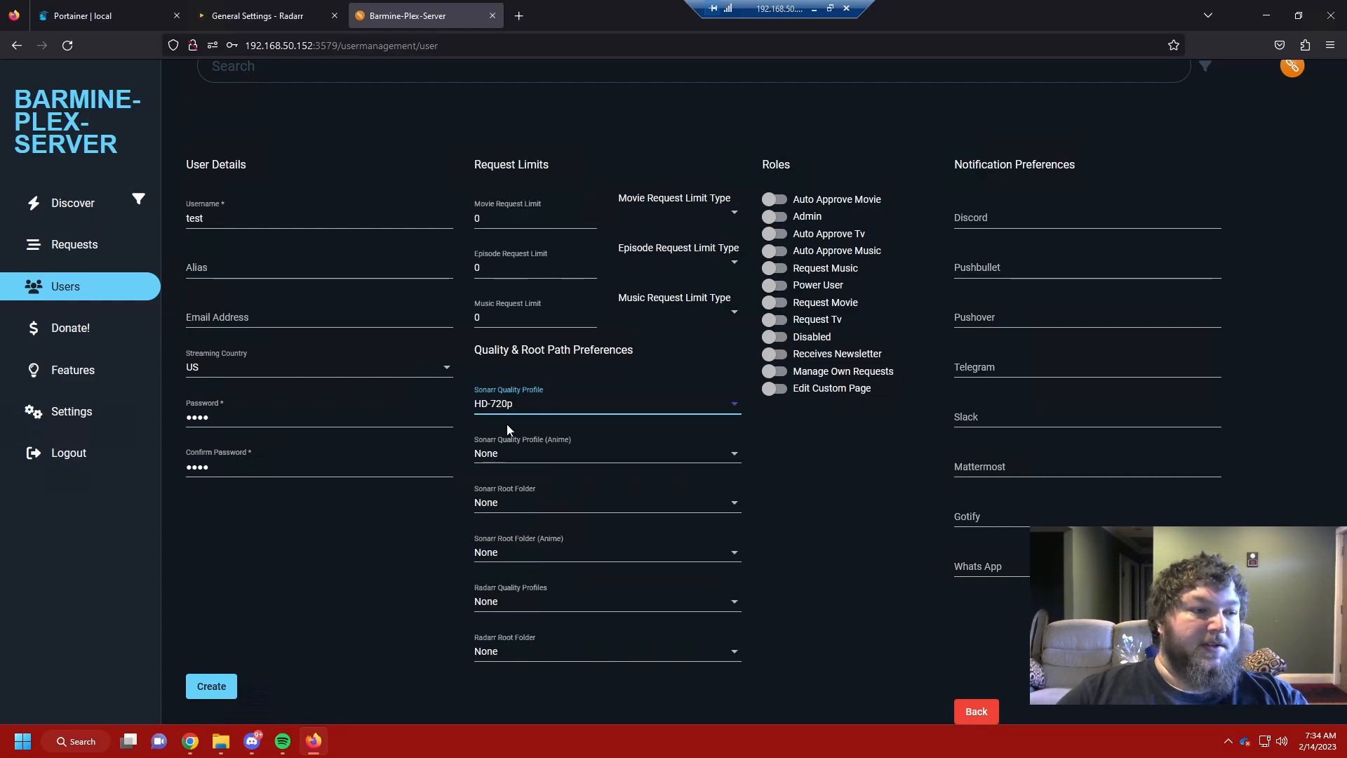
click(507, 495)
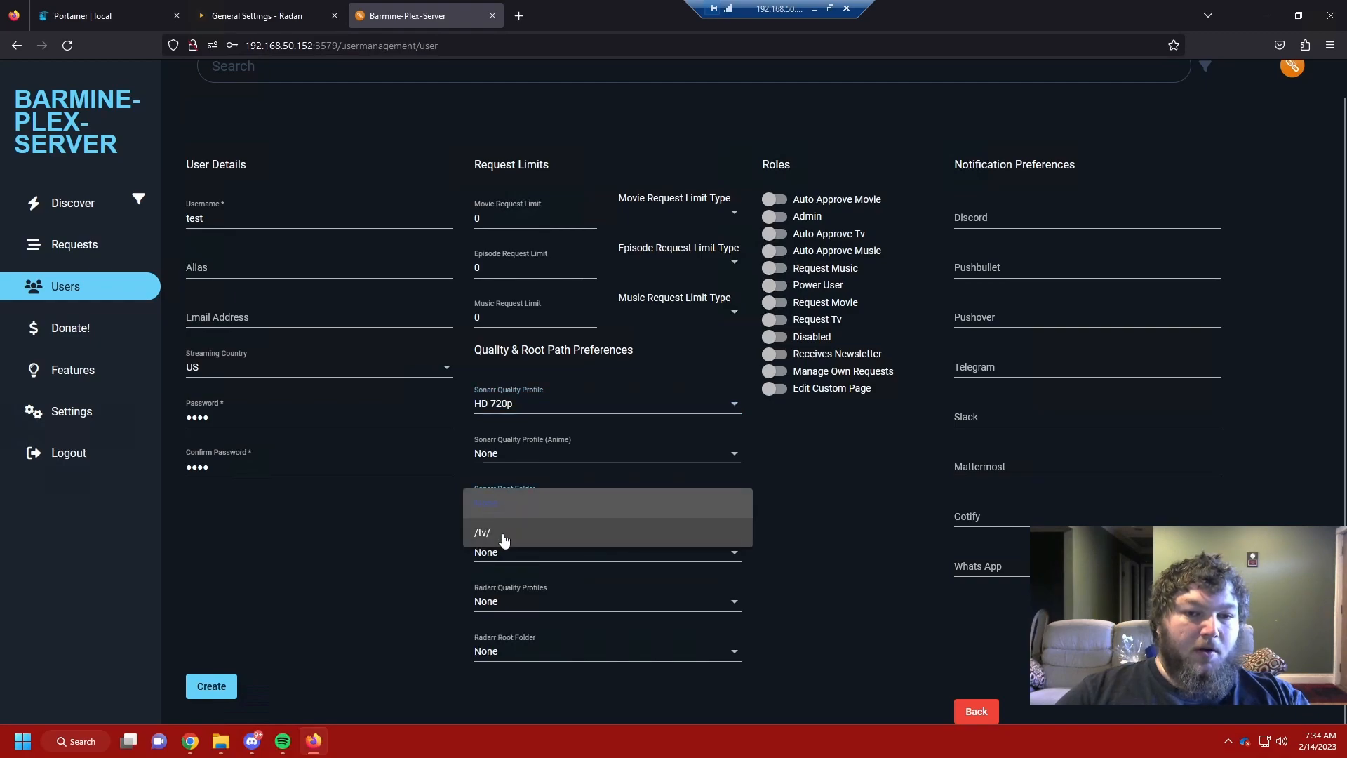
click(505, 535)
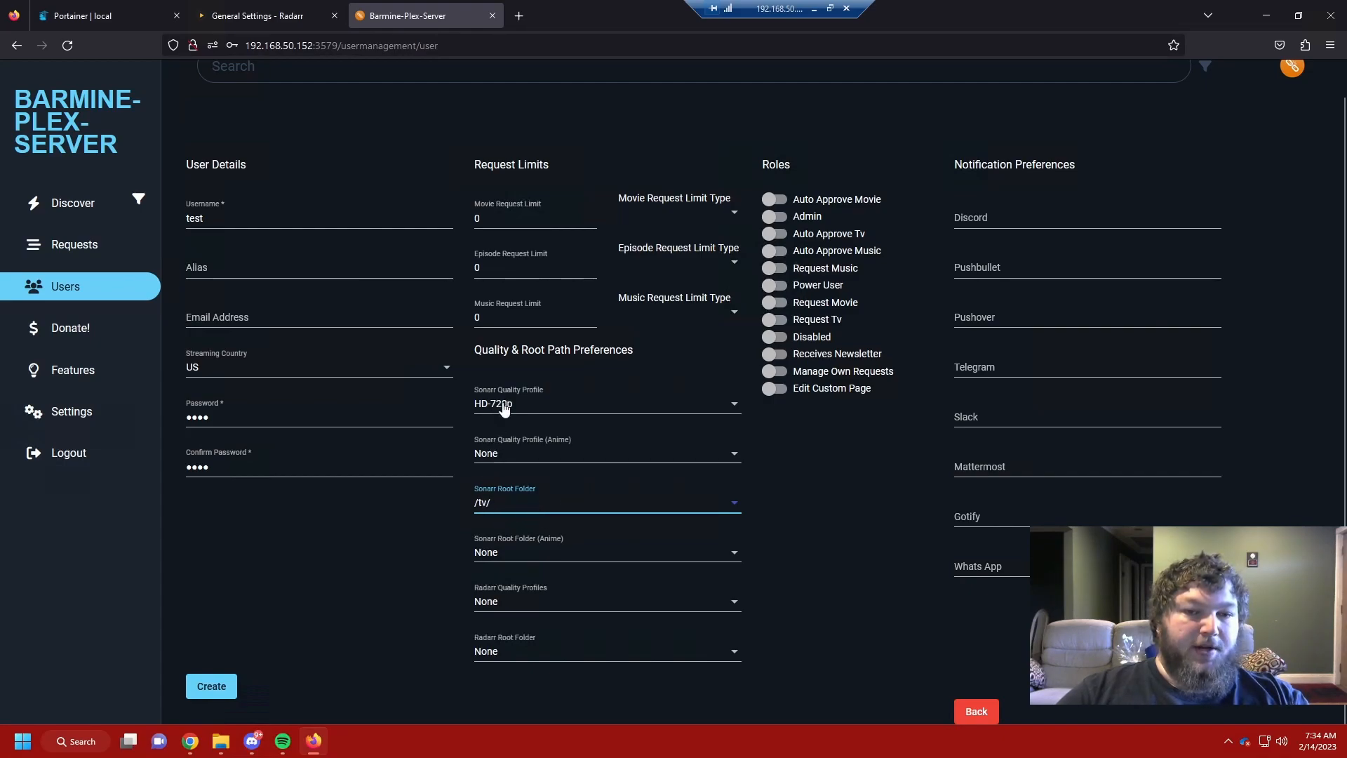
Step: Set Radarr to HD-720p with root folder /movies, and enable Request Movie and Request Tv
click(491, 605)
click(508, 531)
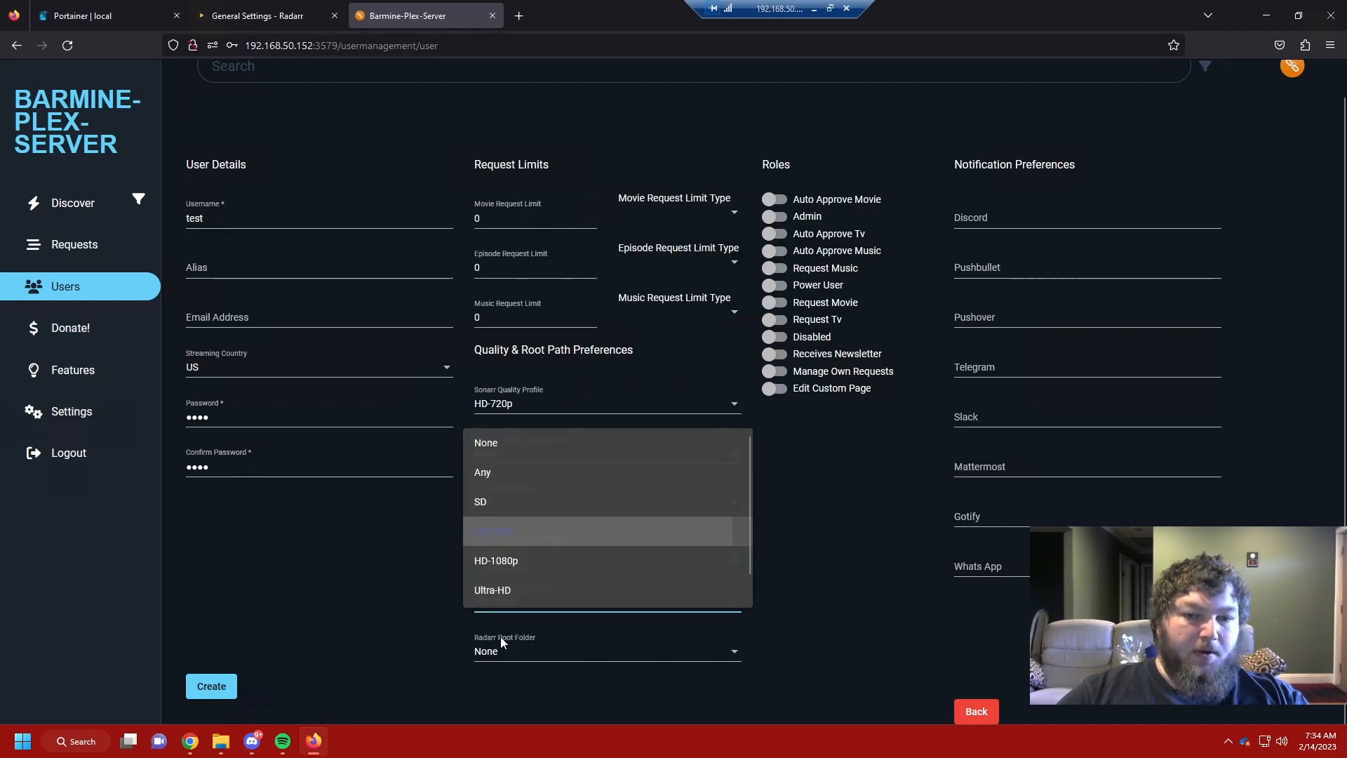
click(499, 657)
click(492, 680)
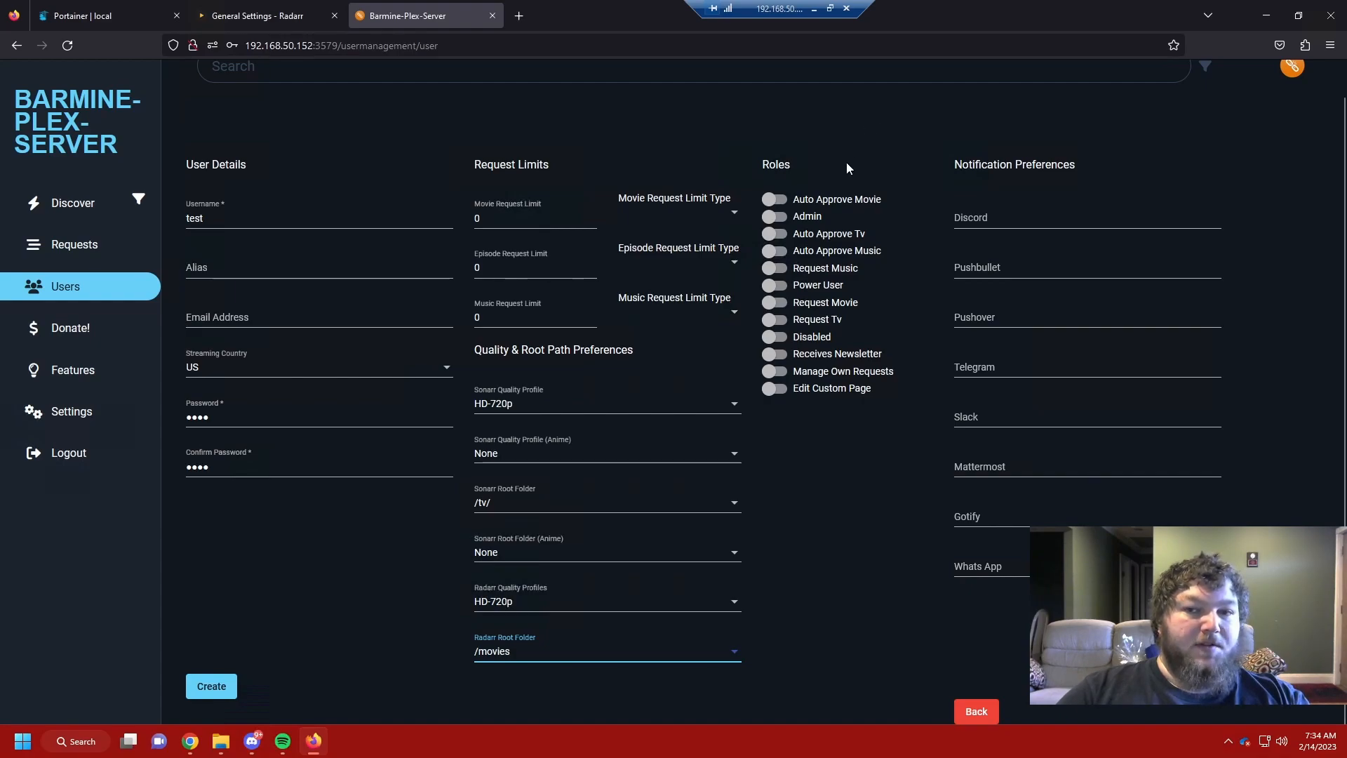
click(776, 306)
click(774, 322)
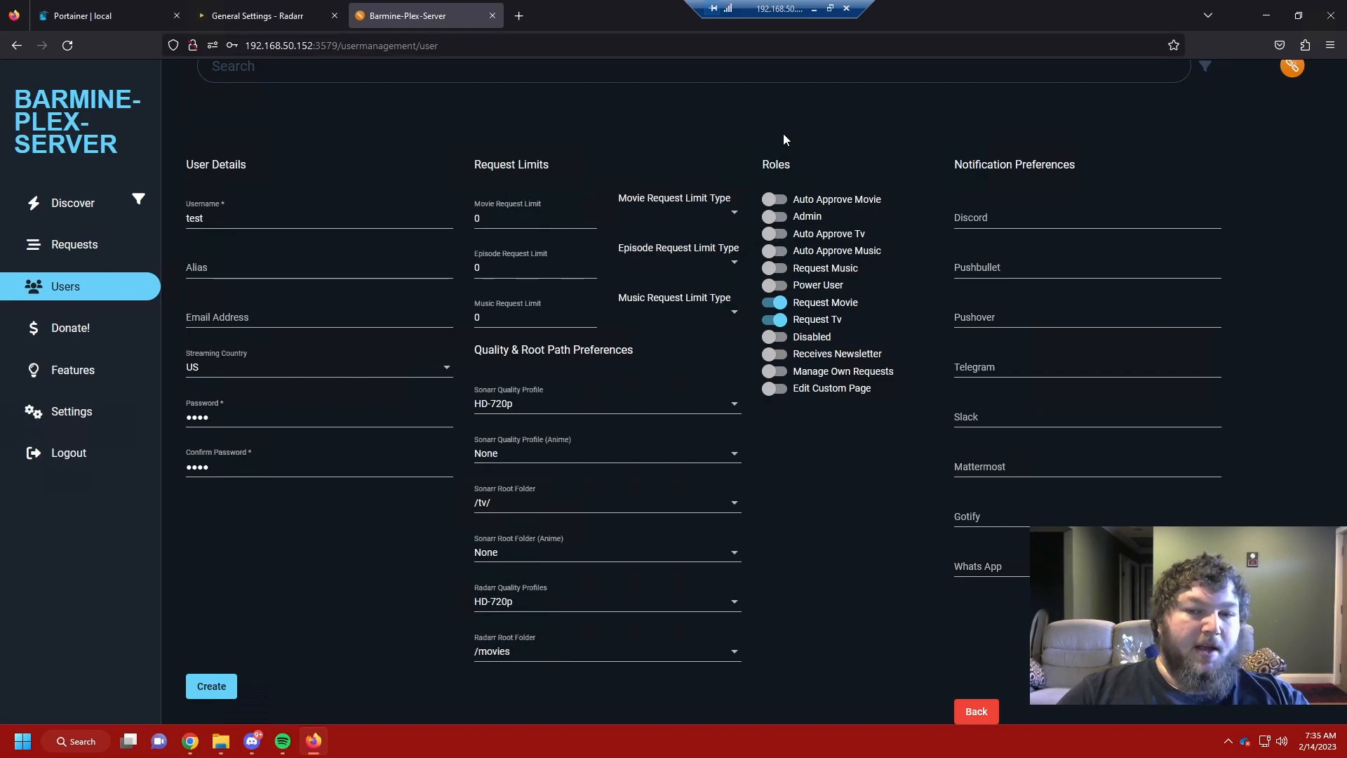
Step: Turn on the Auto Approve Movie and Auto Approve Tv roles for the test user
click(772, 200)
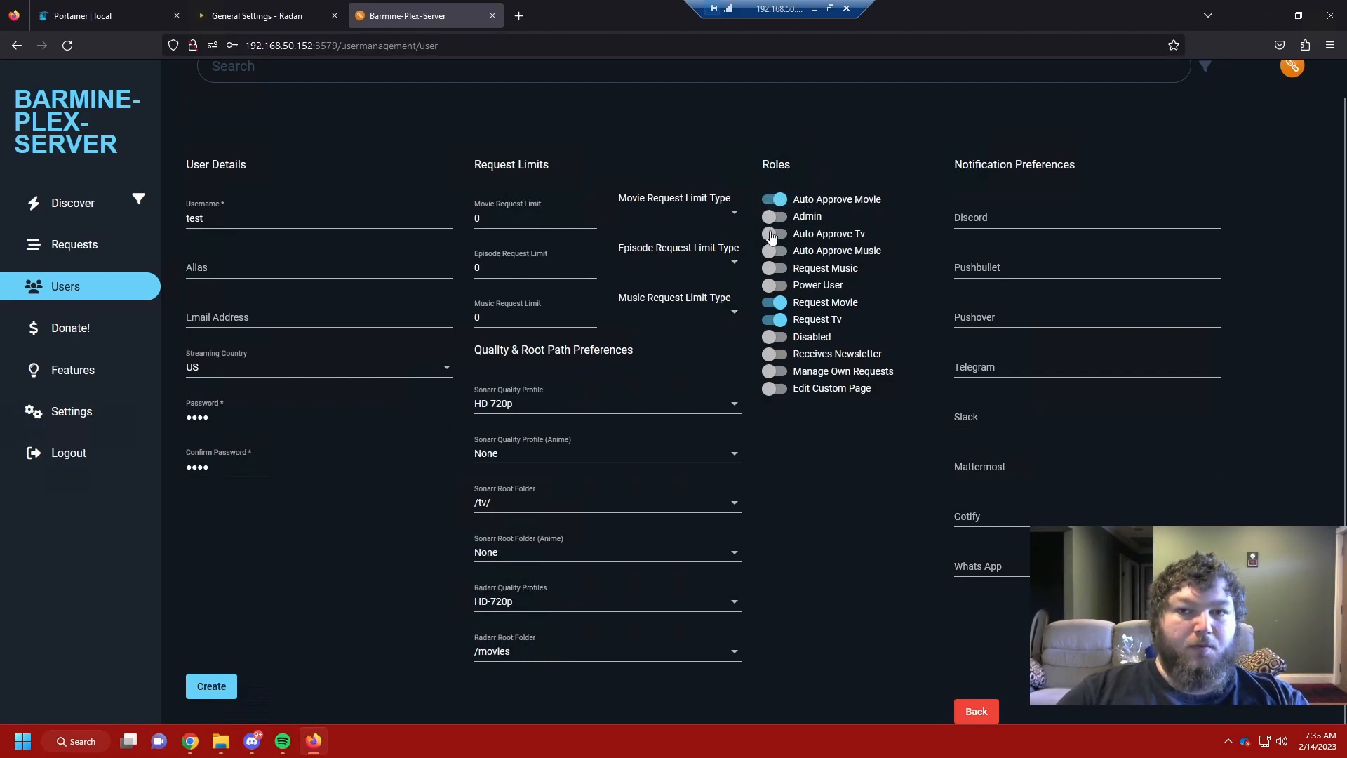
click(773, 234)
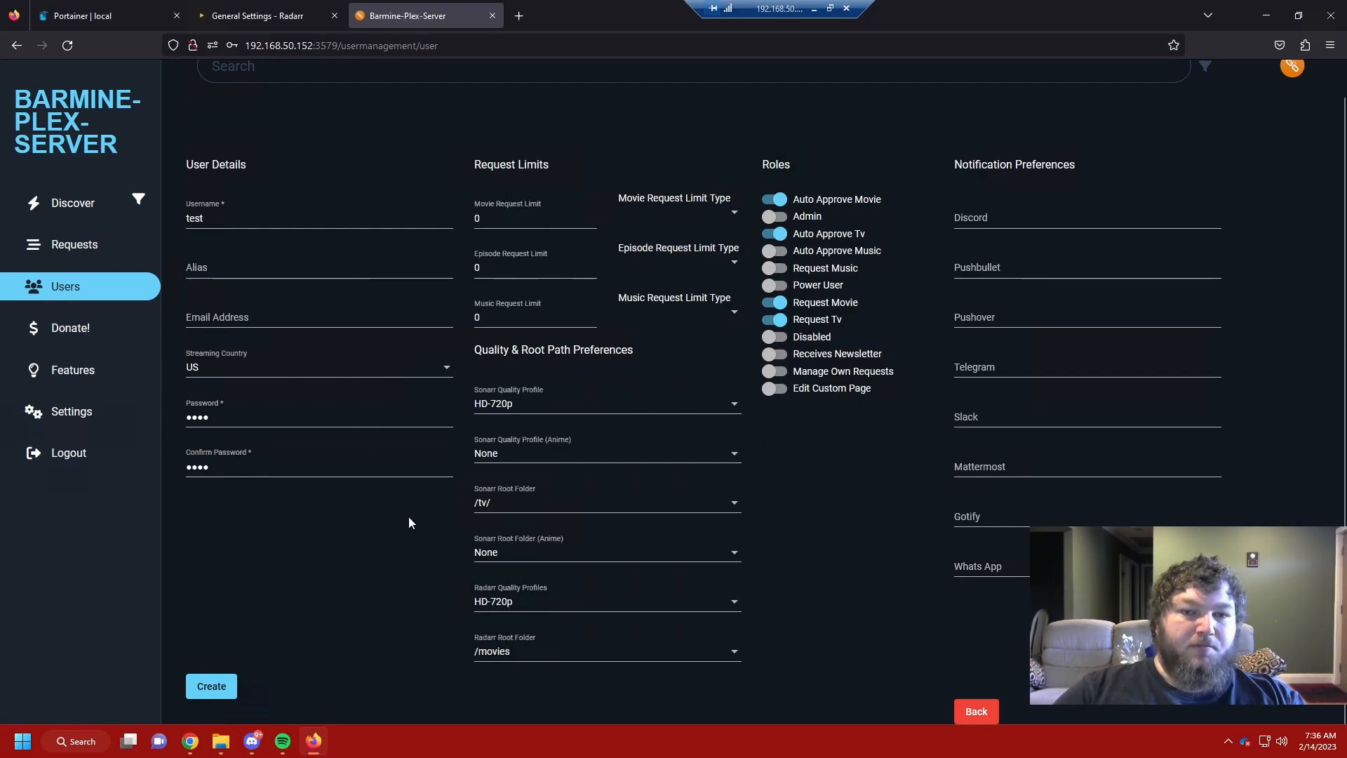
Step: Save the test user, then go to the other Ombi server's Discover page
click(211, 687)
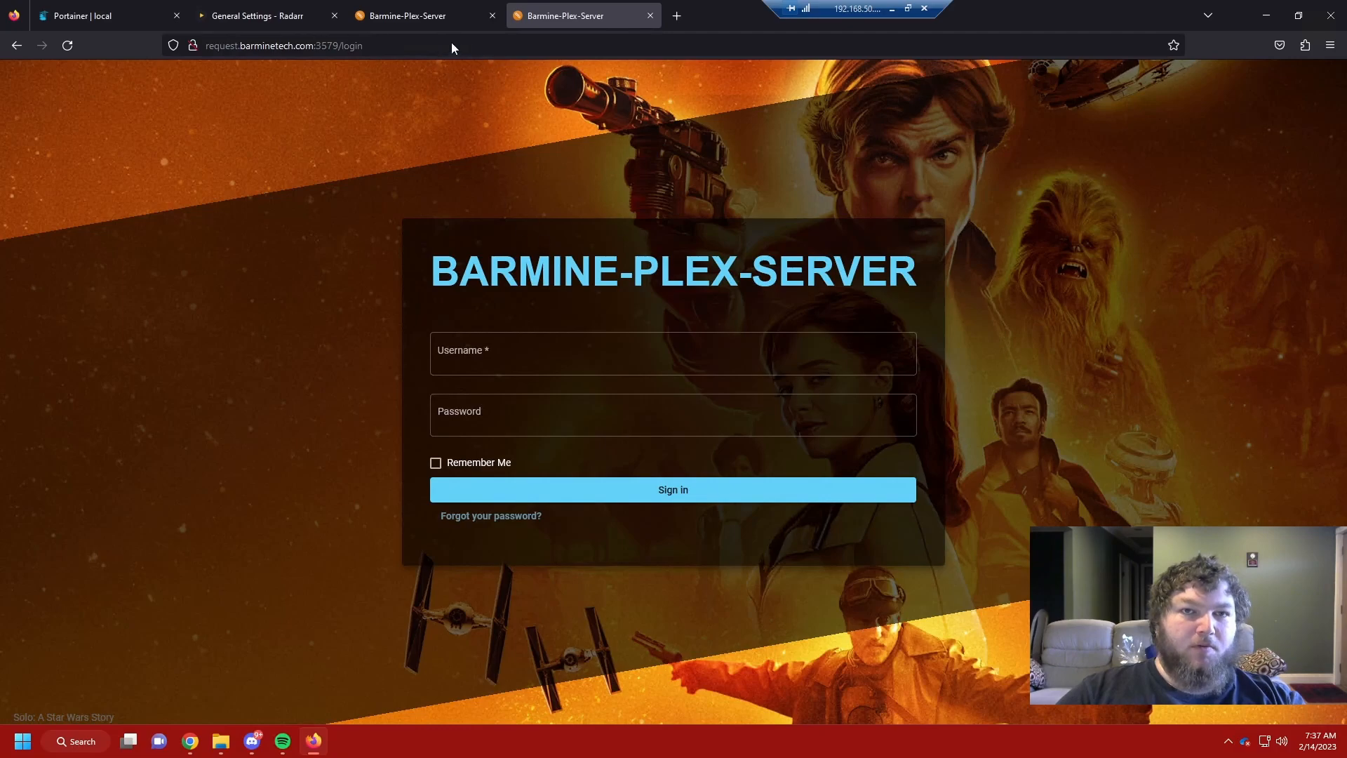
click(394, 16)
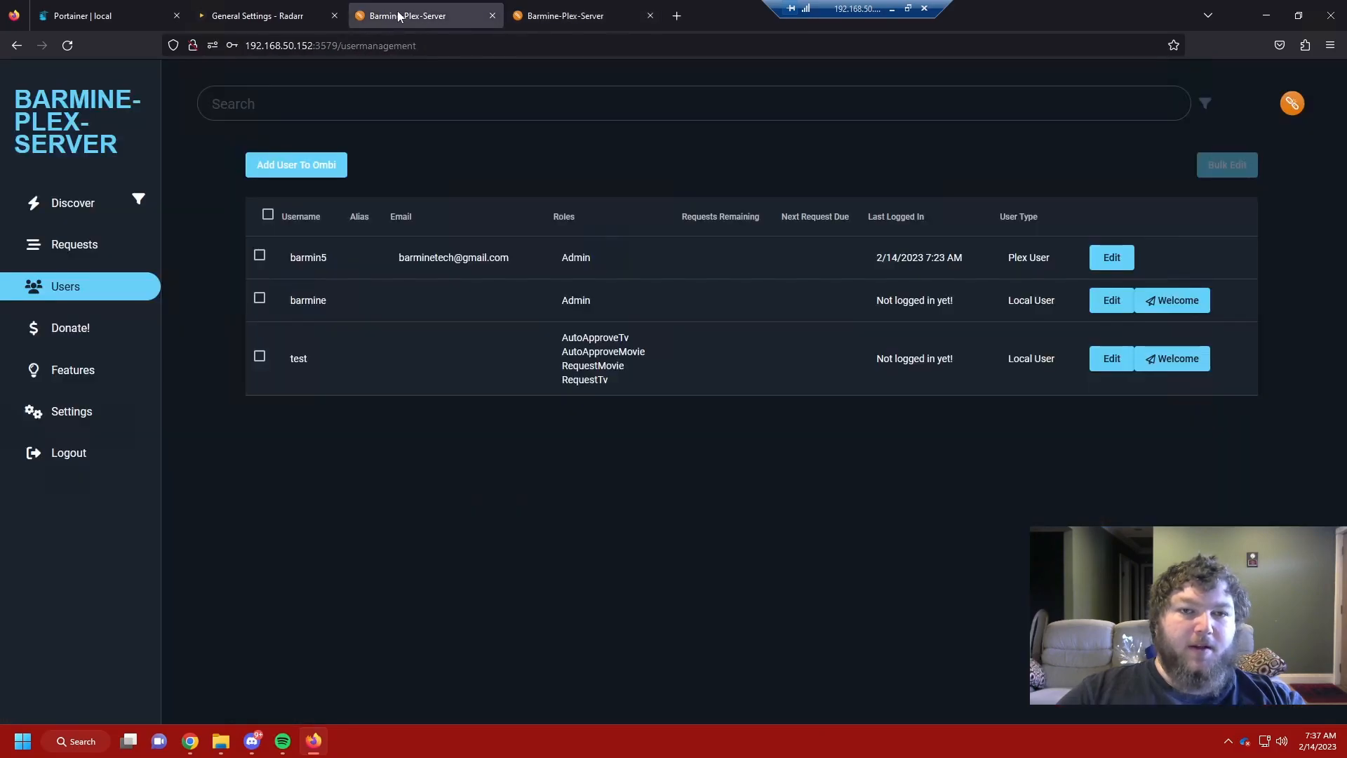
click(67, 102)
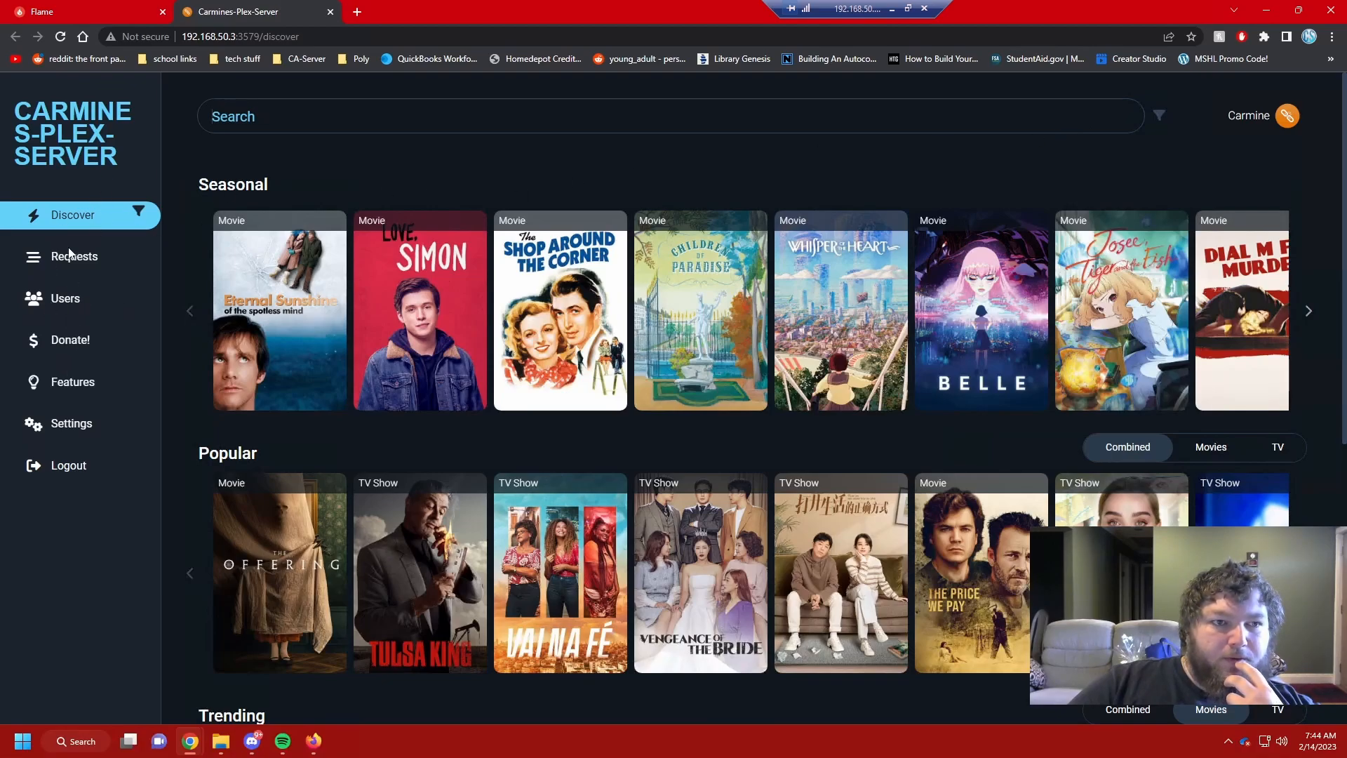
Step: Review Requests, including Super Troopers 2, and filter Movies and TV Shows to Pending
click(90, 258)
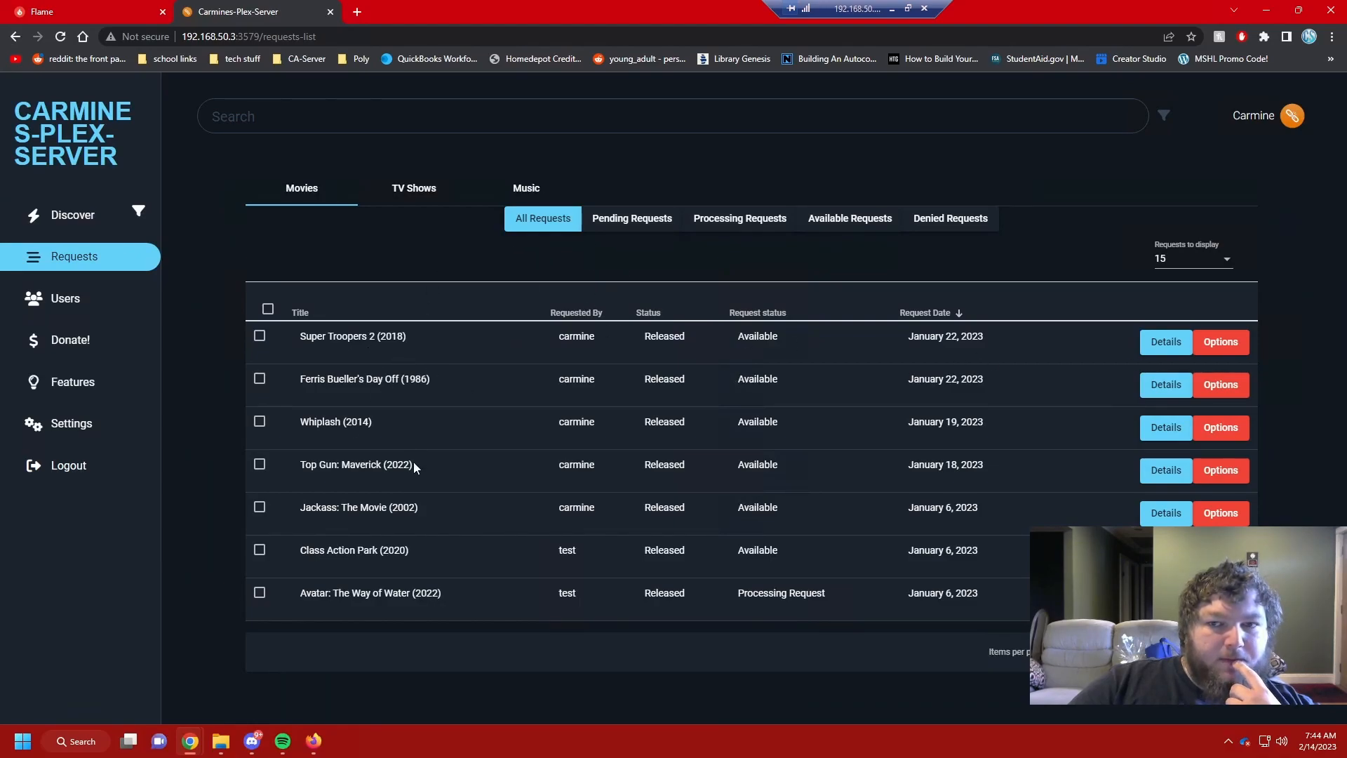
click(1164, 341)
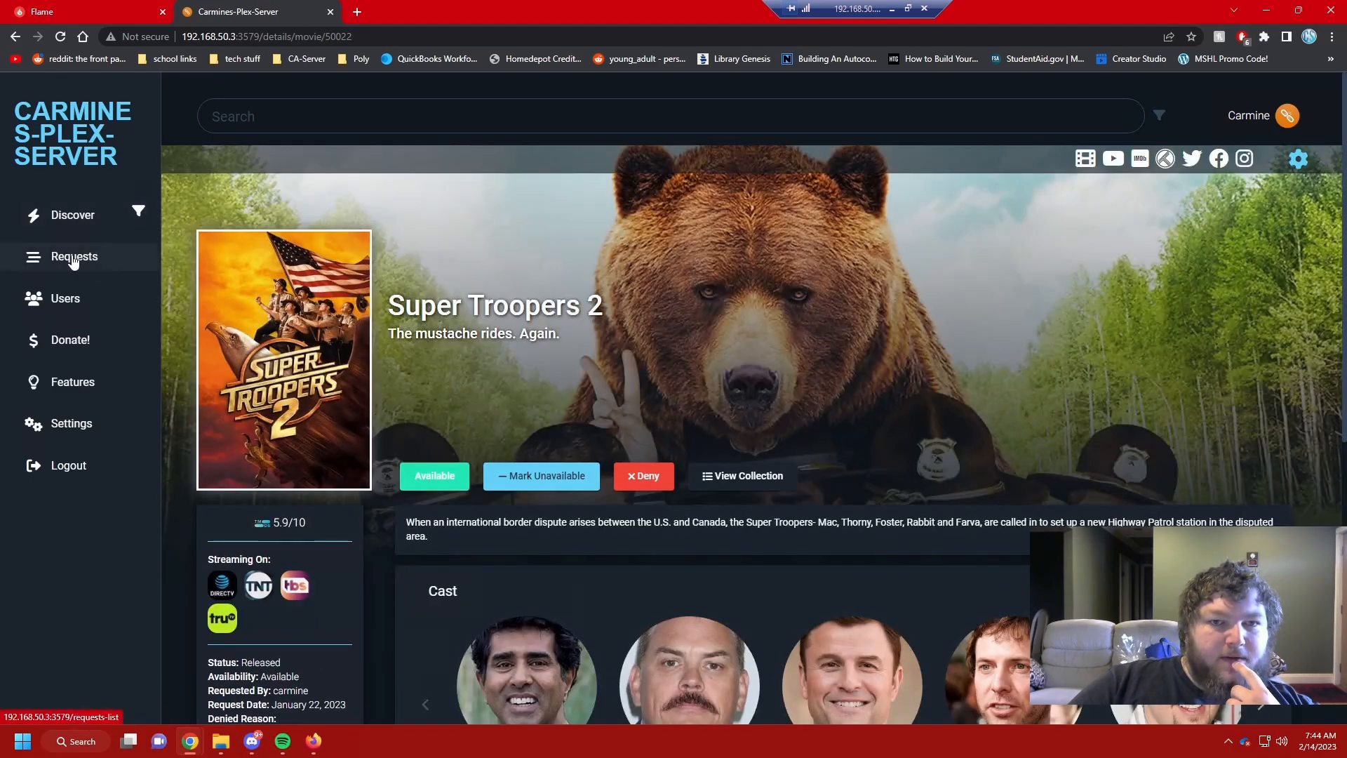
click(73, 256)
click(625, 220)
click(419, 188)
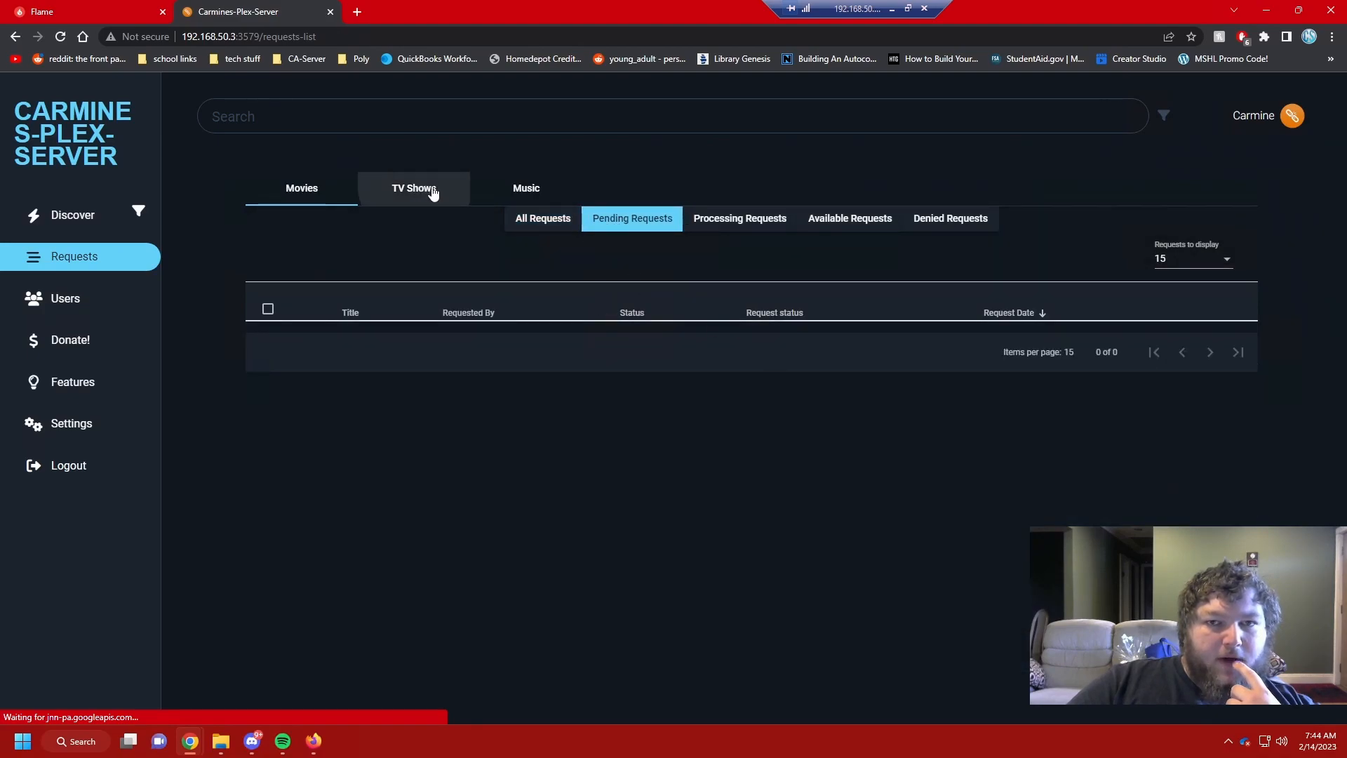
click(609, 219)
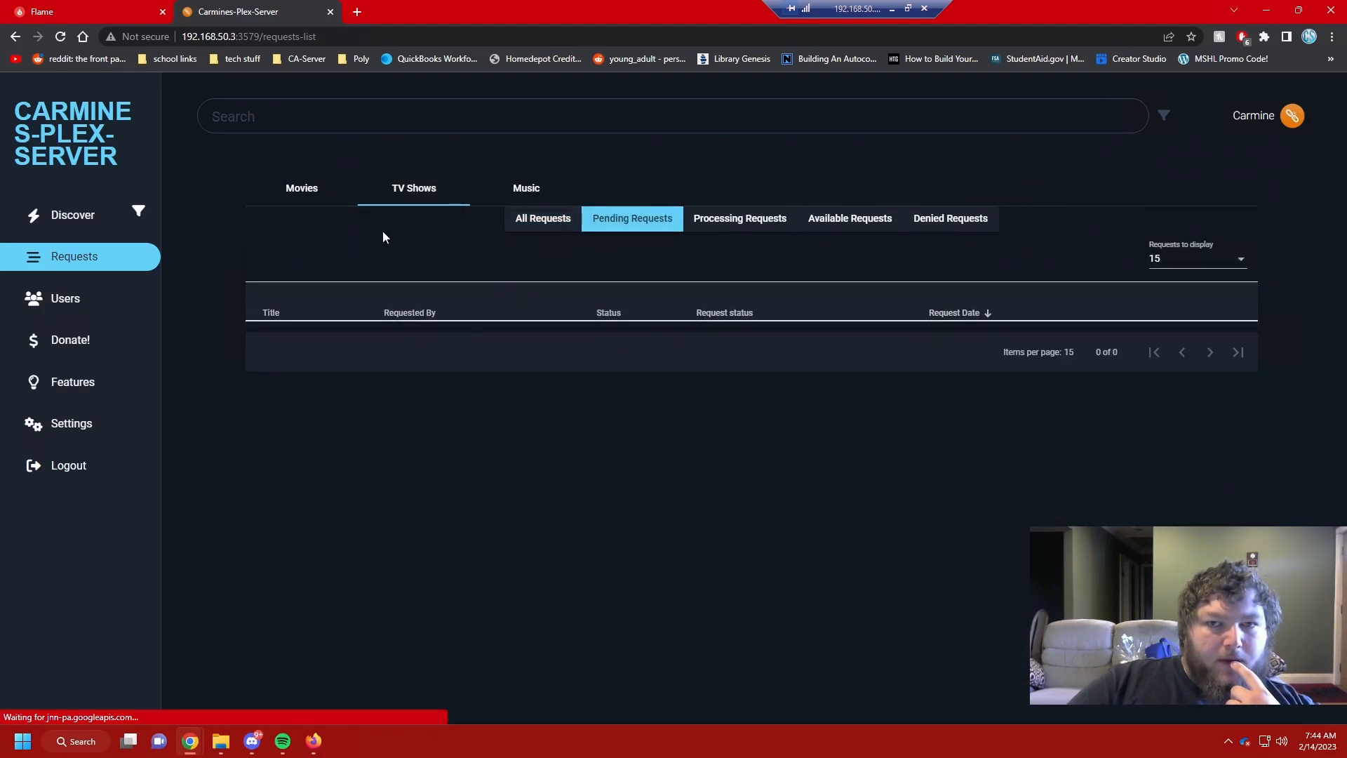
Step: Open Puss in Boots: The Last Wish from the Discover page
click(84, 216)
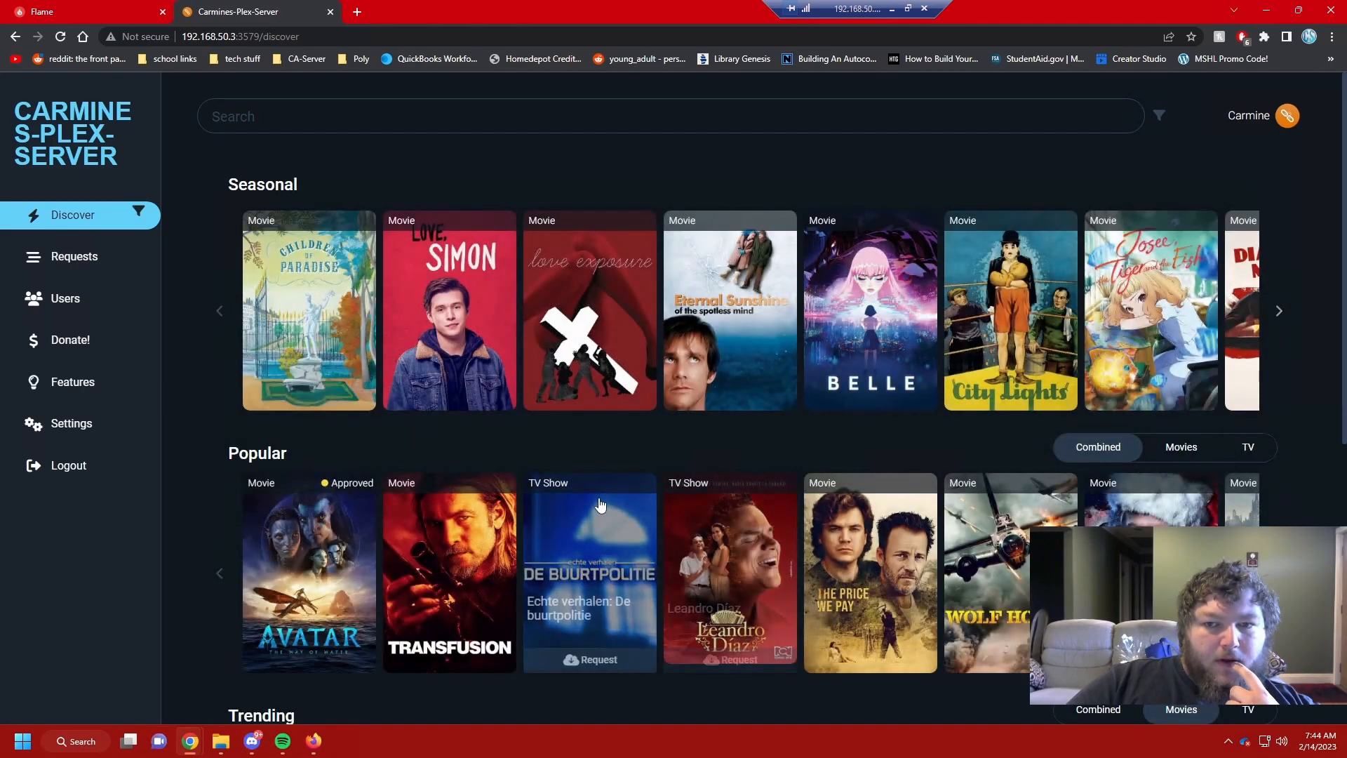
scroll(597, 505, down, 3)
scroll(576, 512, down, 1)
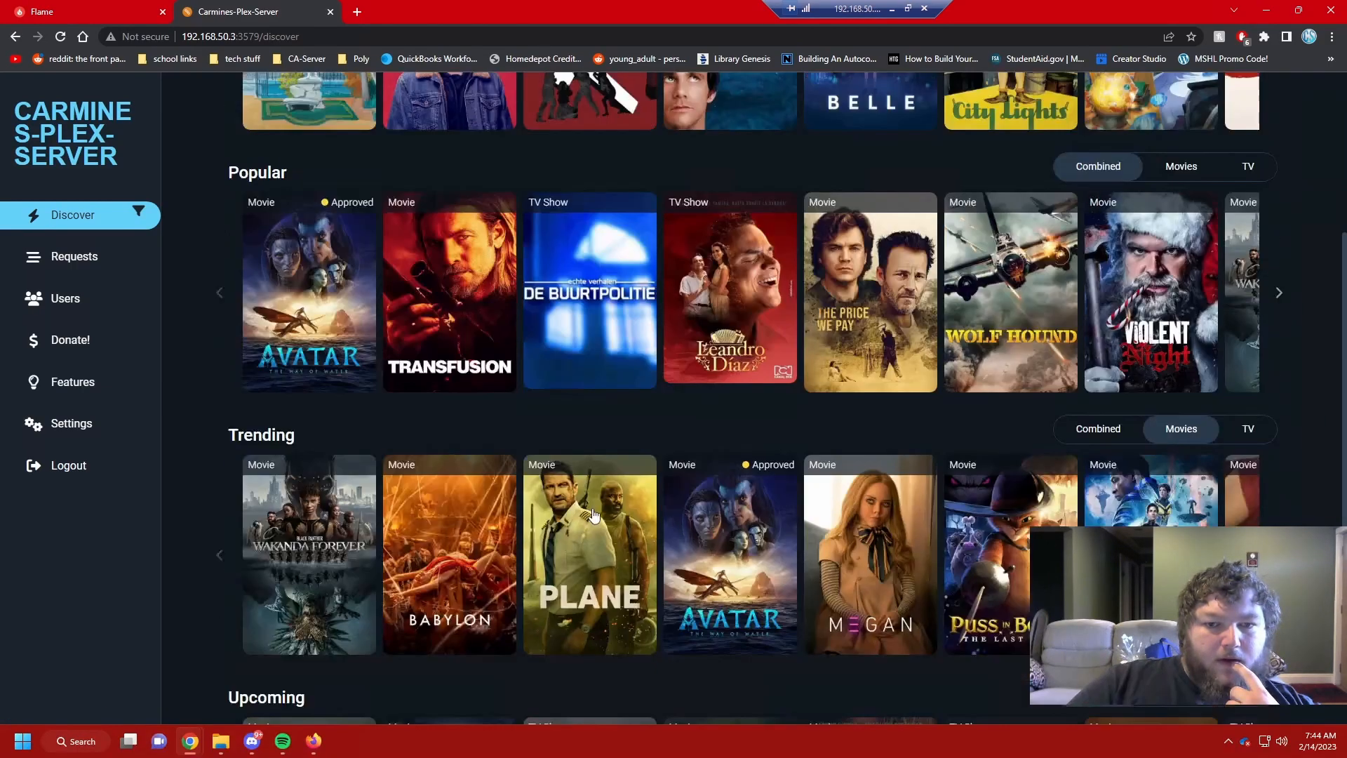
scroll(593, 514, down, 2)
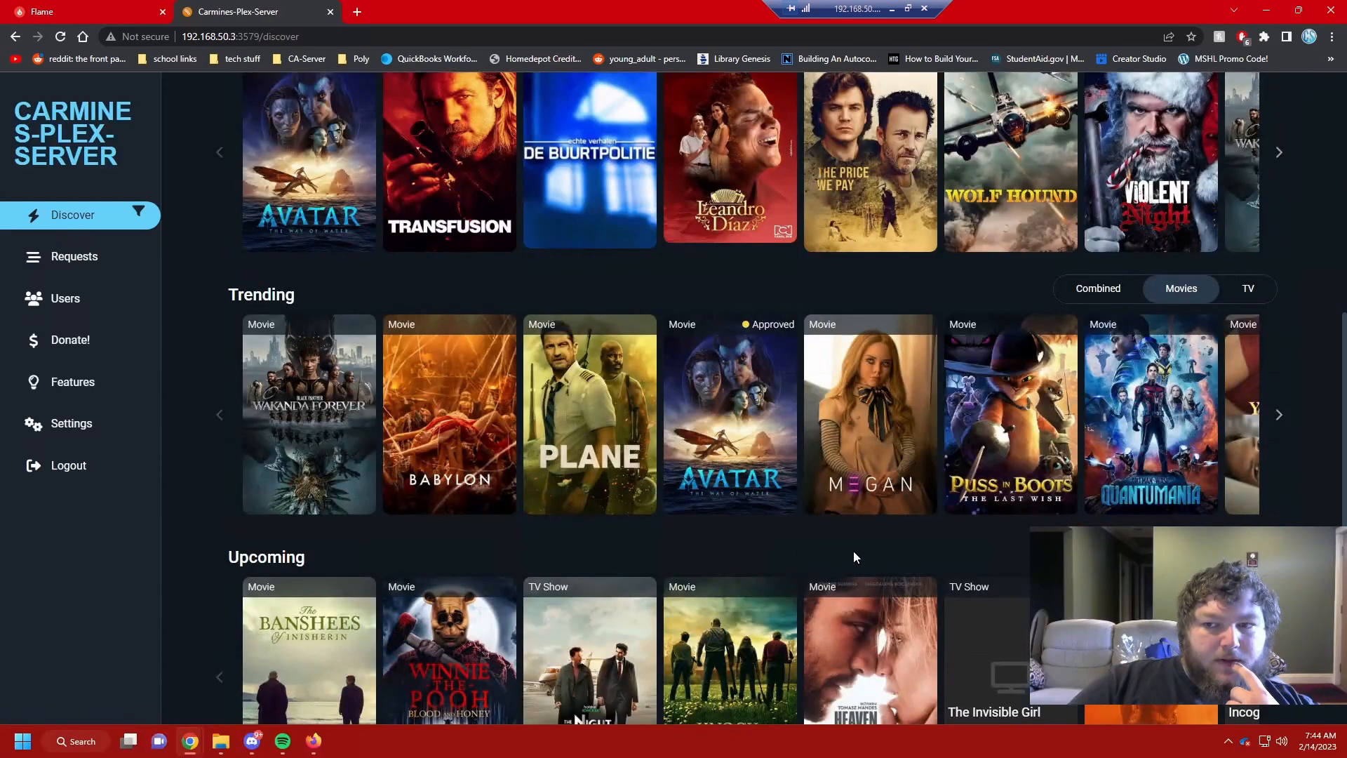
click(1017, 393)
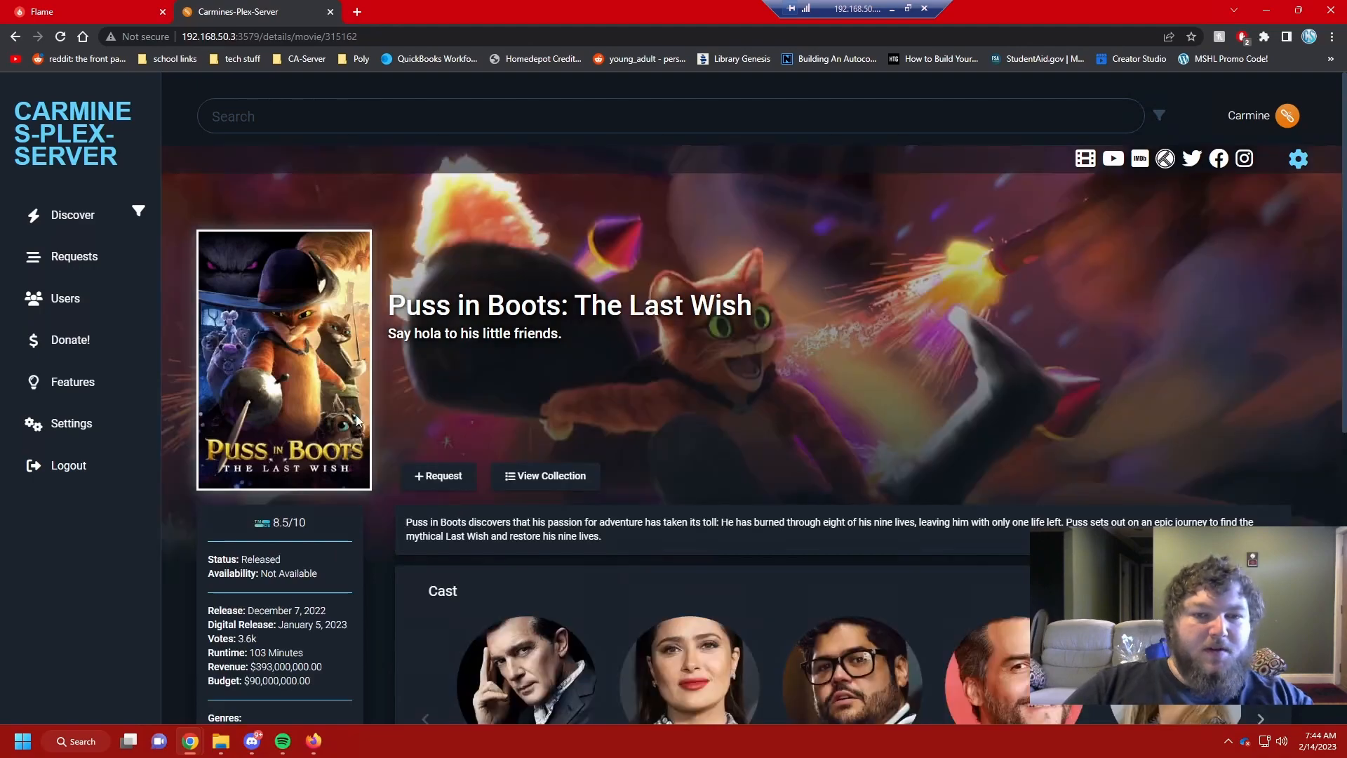
Step: Request Puss in Boots: The Last Wish on behalf of user test
click(451, 477)
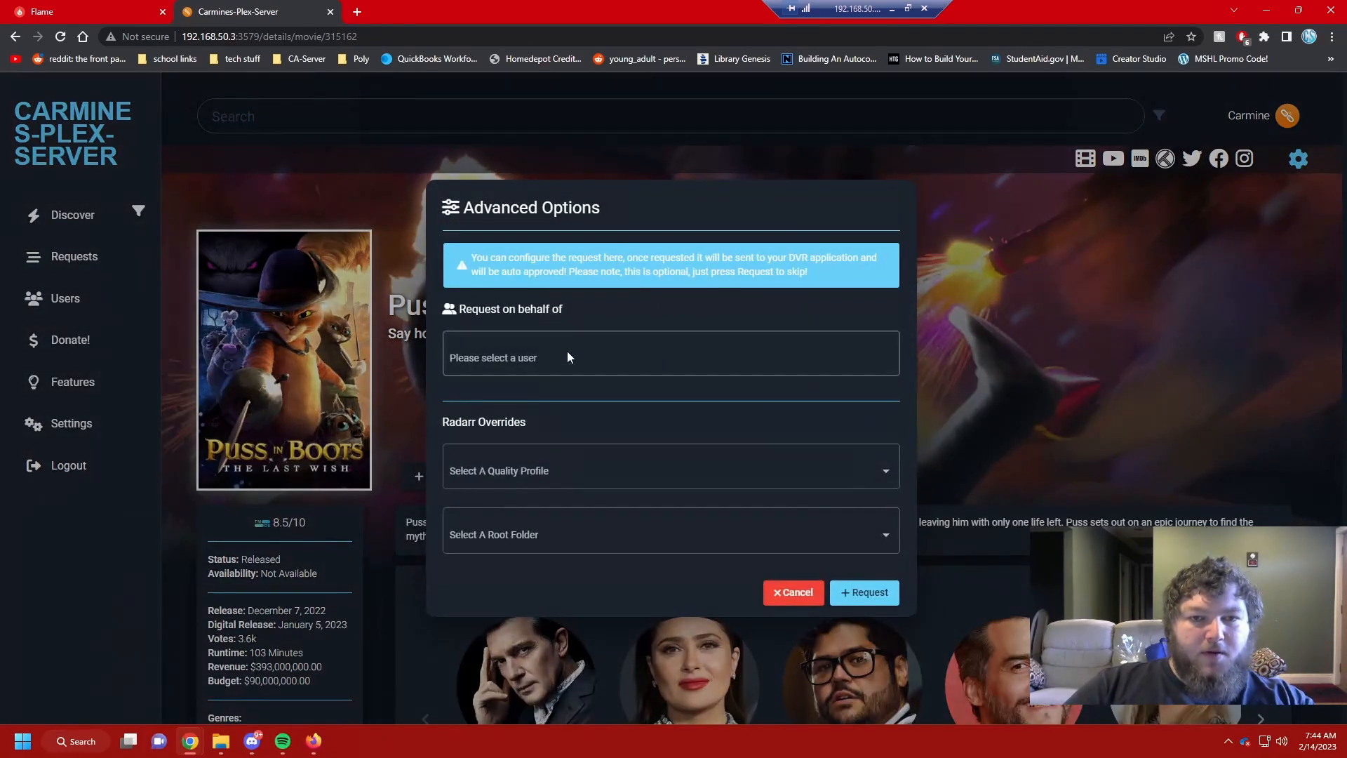
click(528, 362)
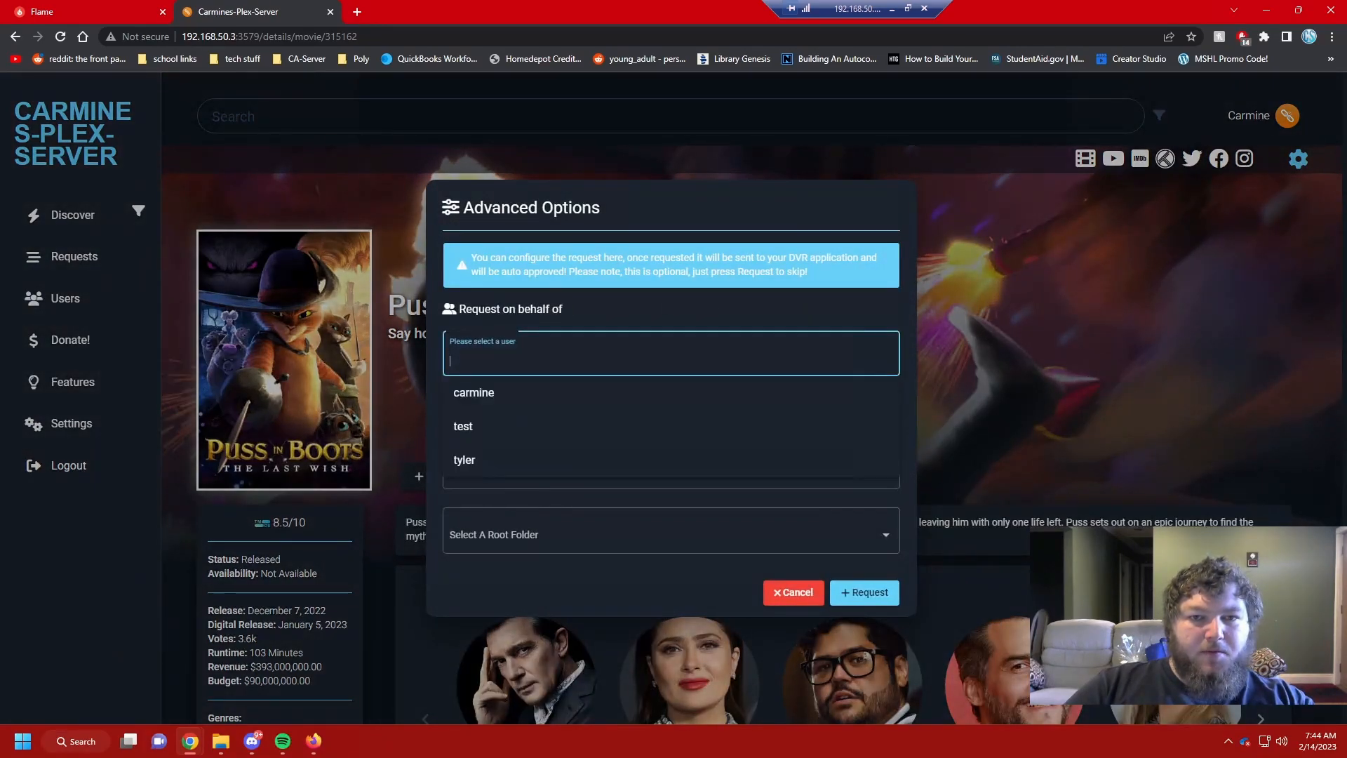
click(512, 426)
click(869, 593)
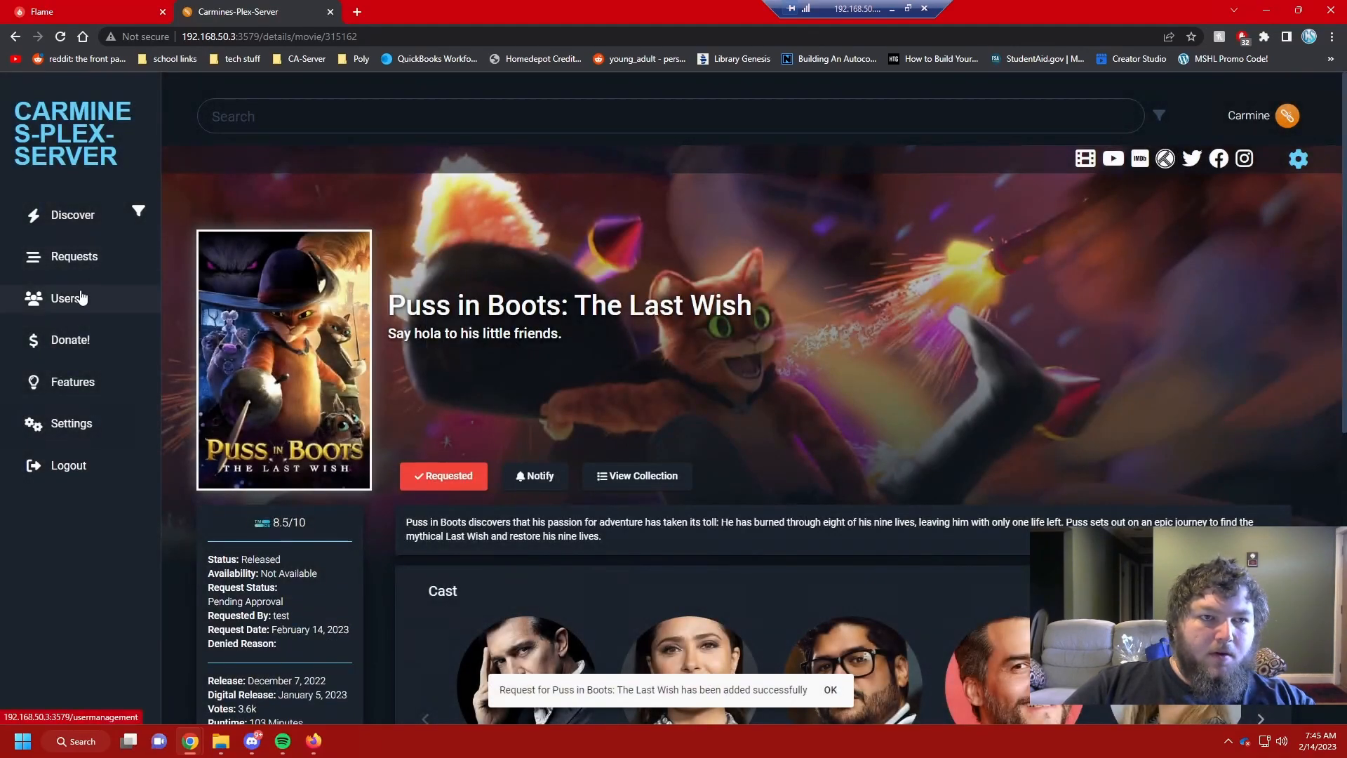
Step: Confirm the request in the All movie requests list, then check Discord's notifications
click(77, 260)
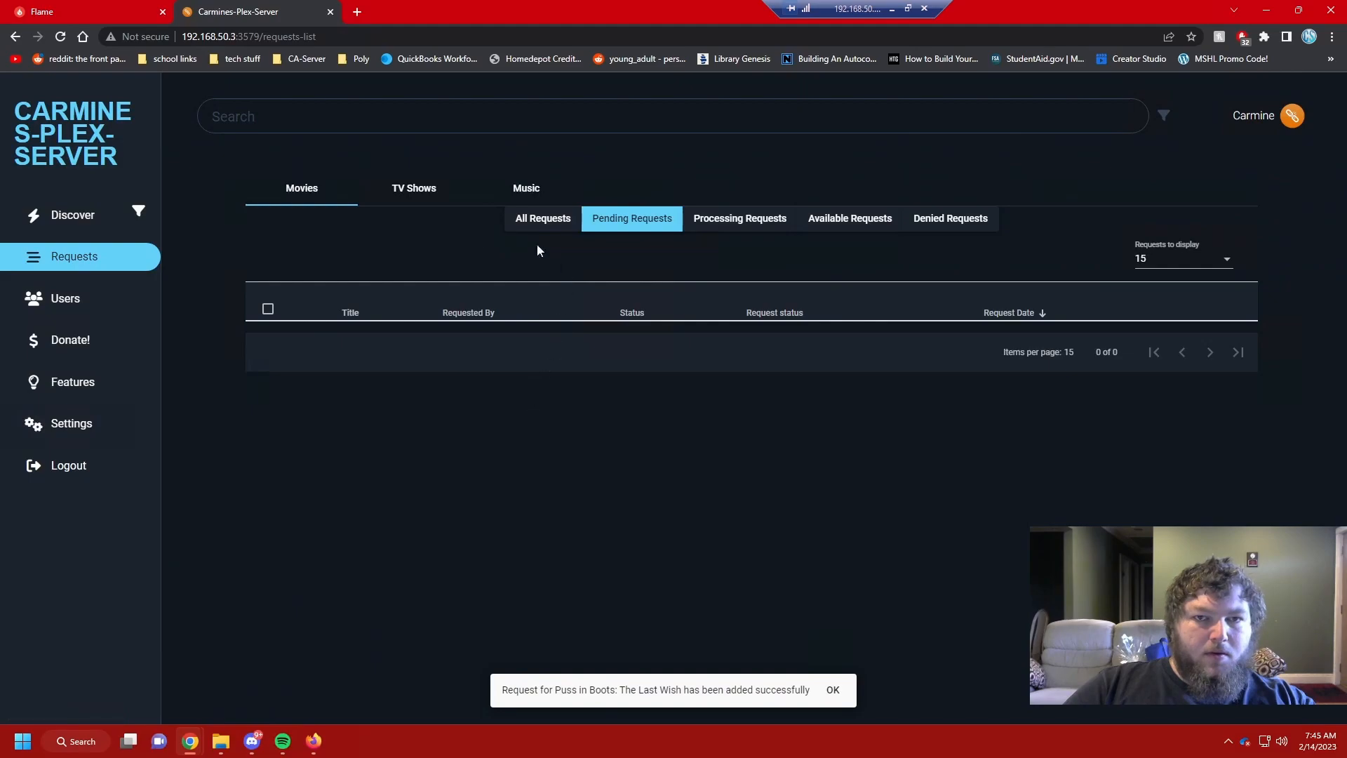
click(551, 219)
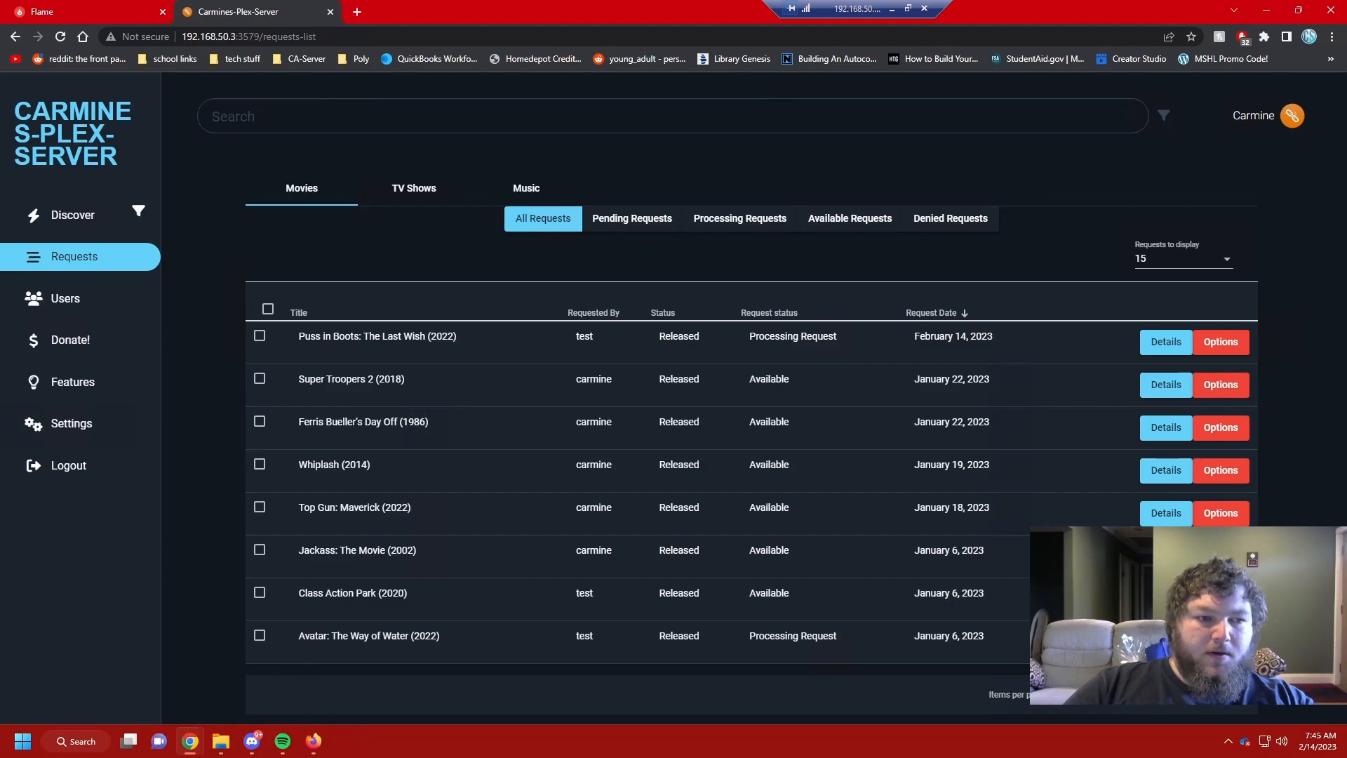
key(alt+Tab)
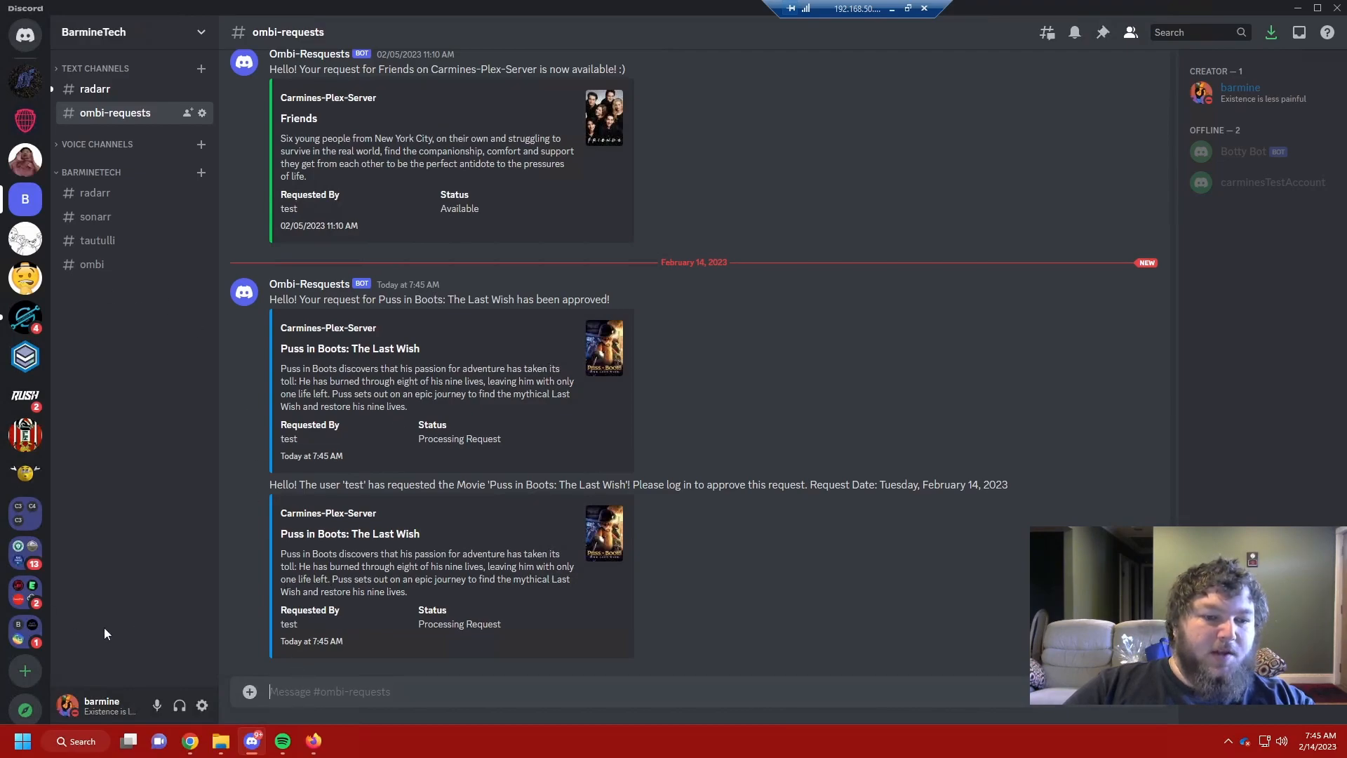
Step: Return from Discord to the Ombi window and open the Discover page
mouse_move(200, 752)
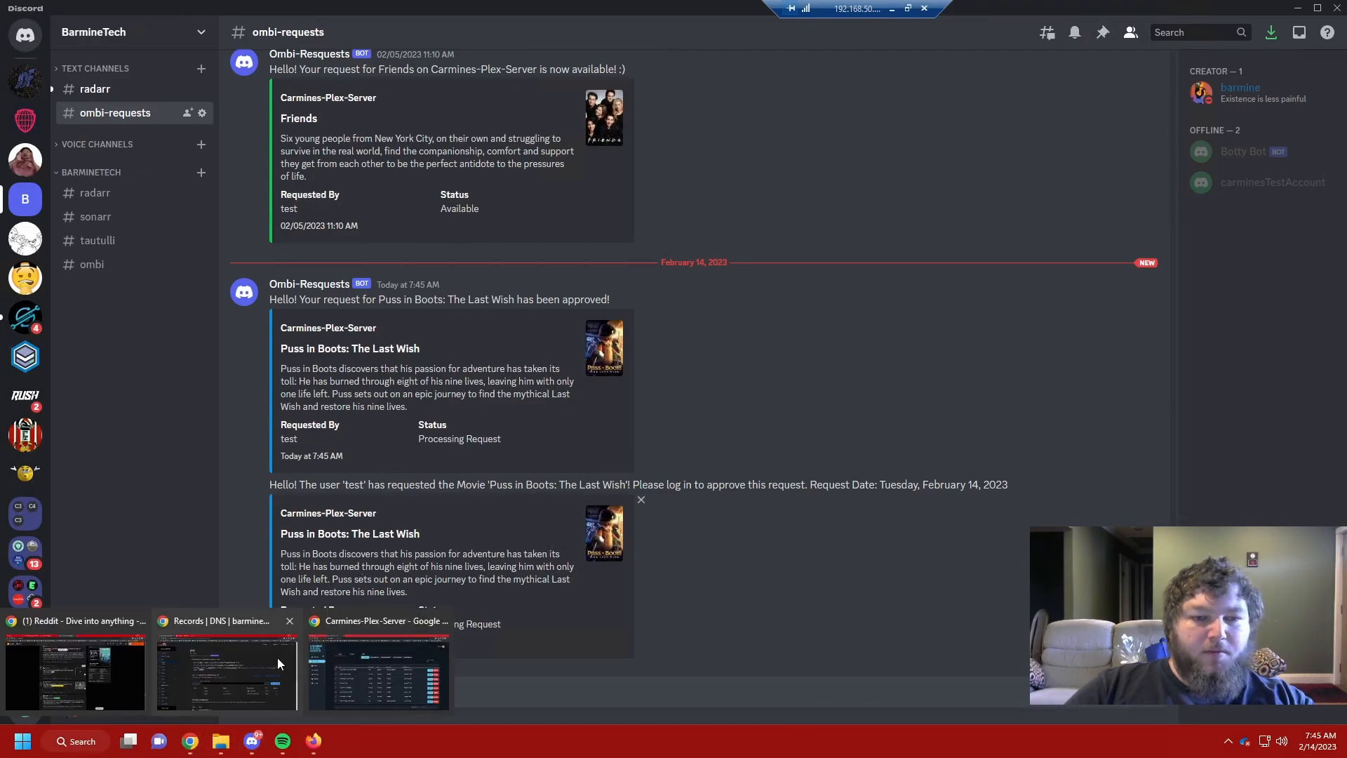
click(322, 668)
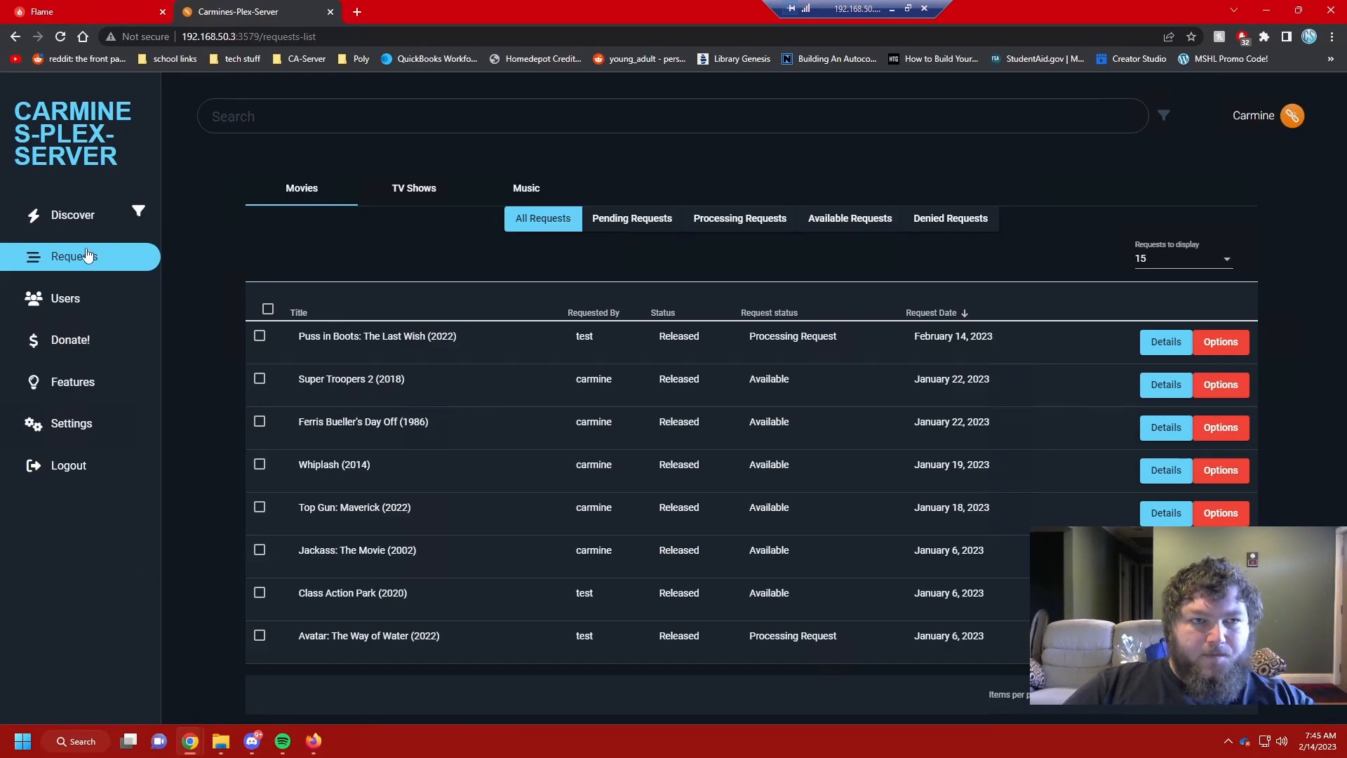
click(65, 223)
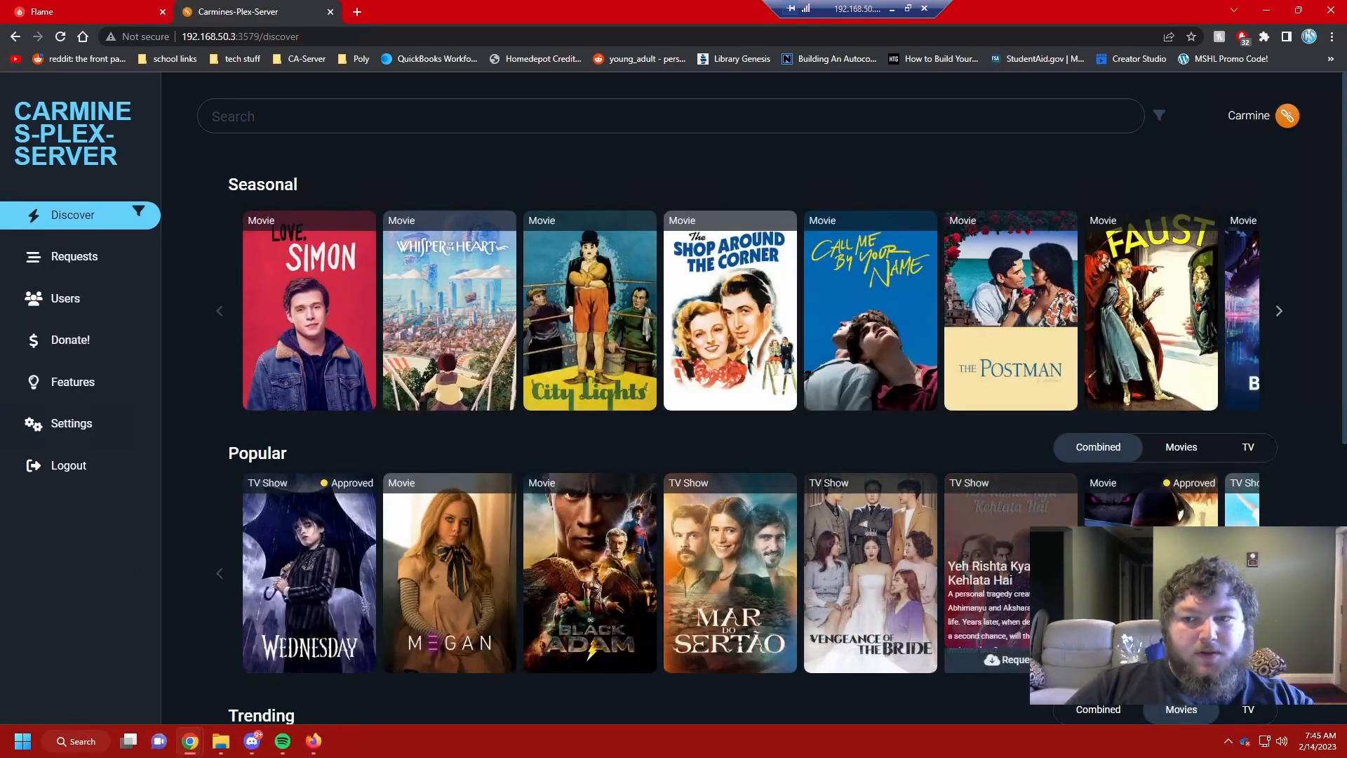
Step: Submit a Love, Simon request for user test and view Discord's notifications
mouse_move(406, 542)
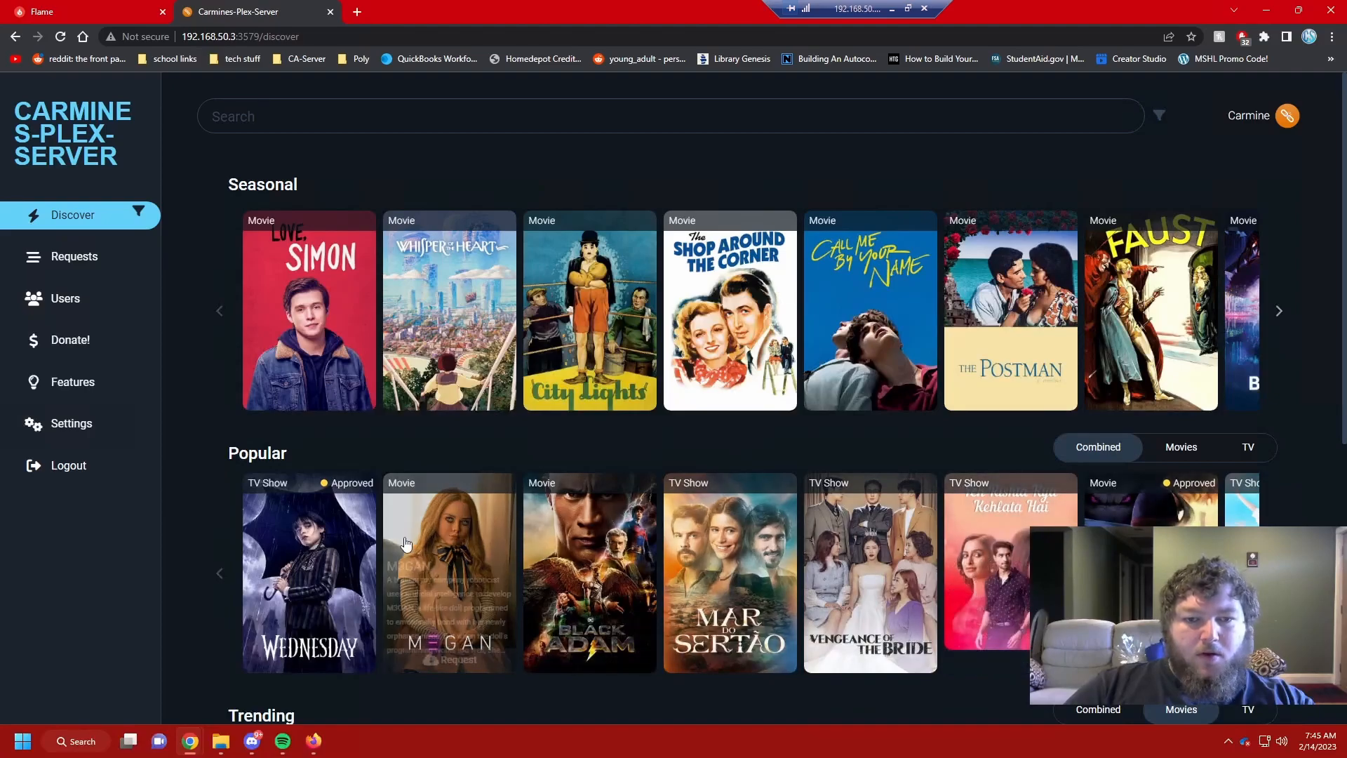
click(371, 327)
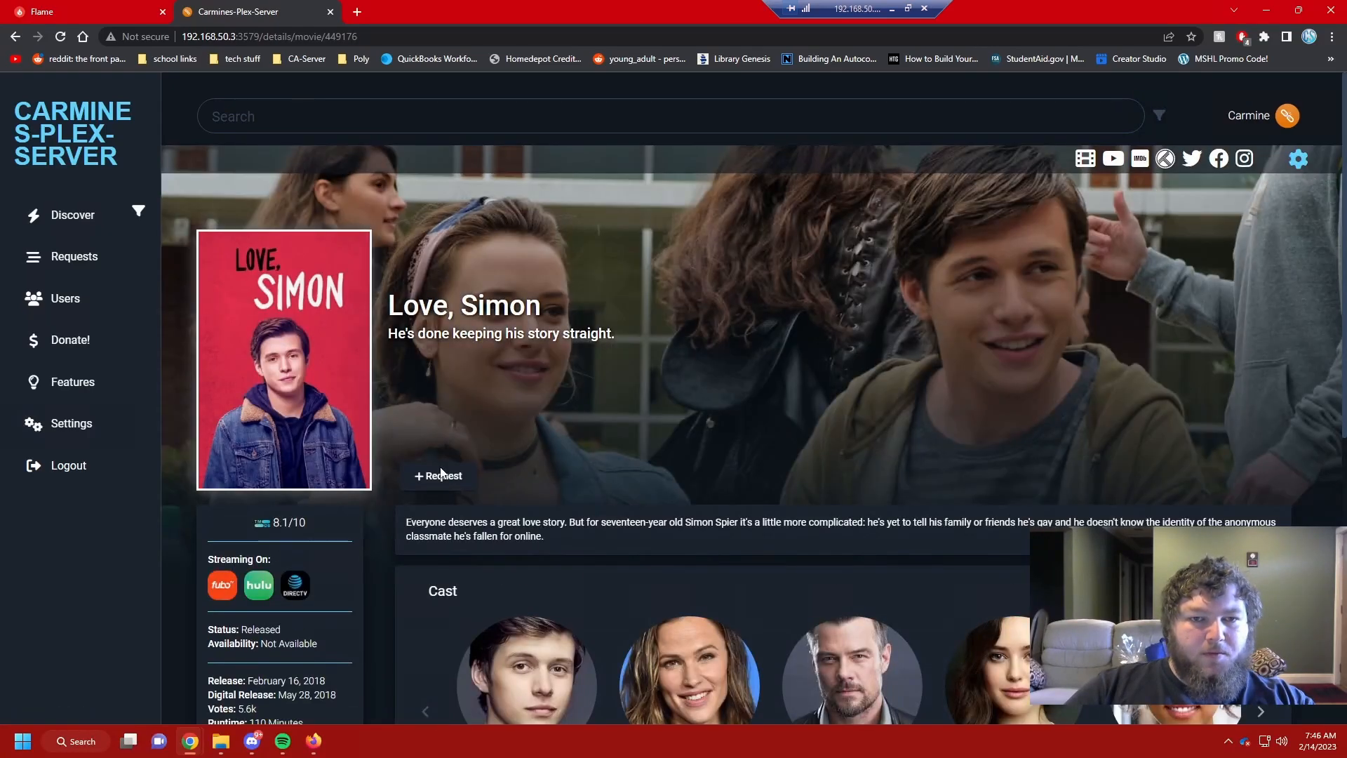
click(440, 475)
click(522, 358)
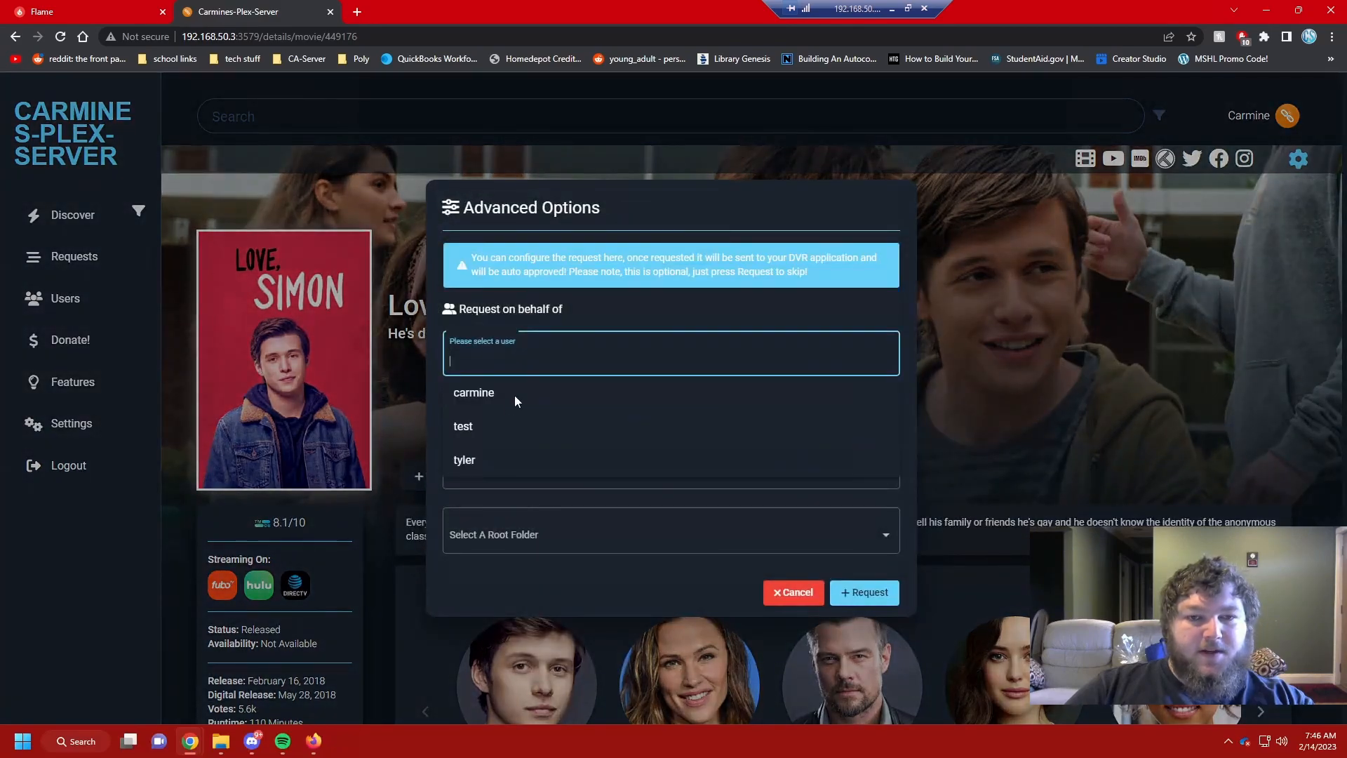
click(467, 427)
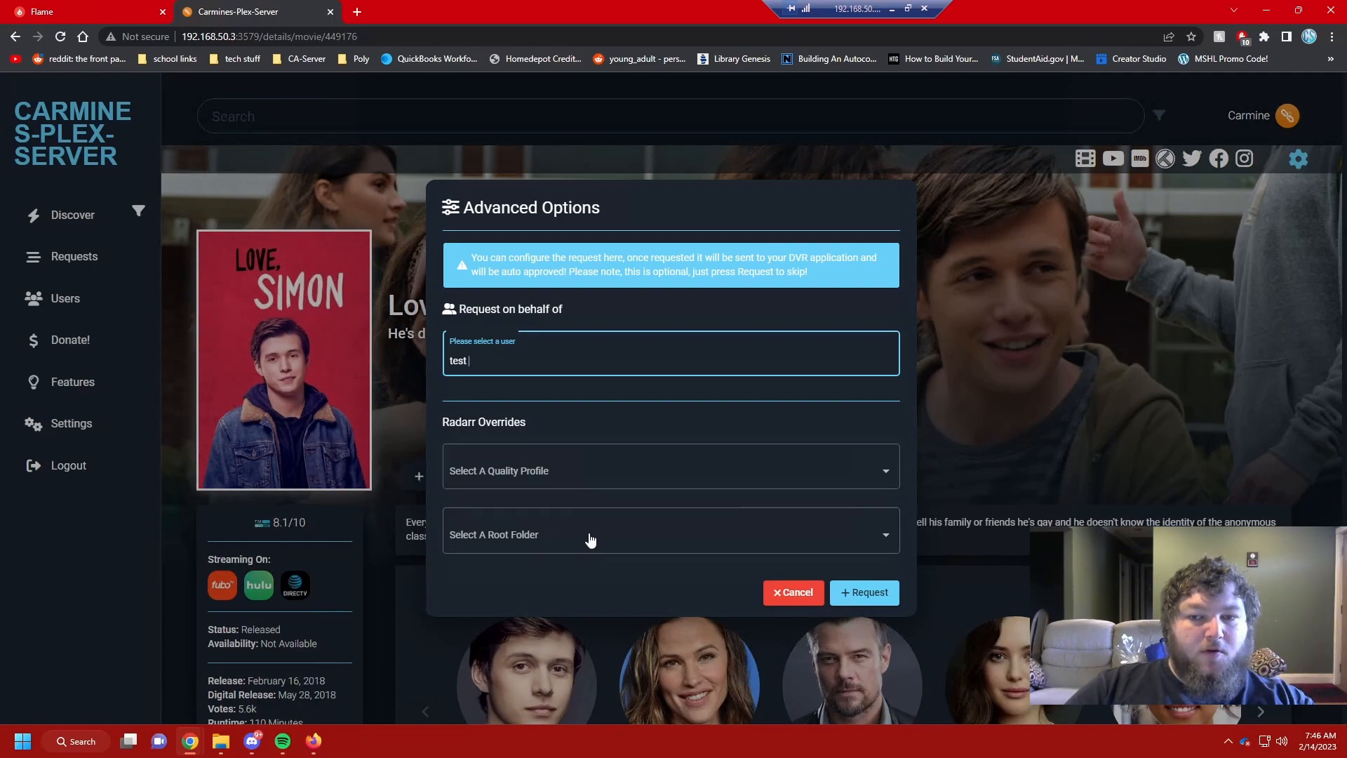
click(860, 593)
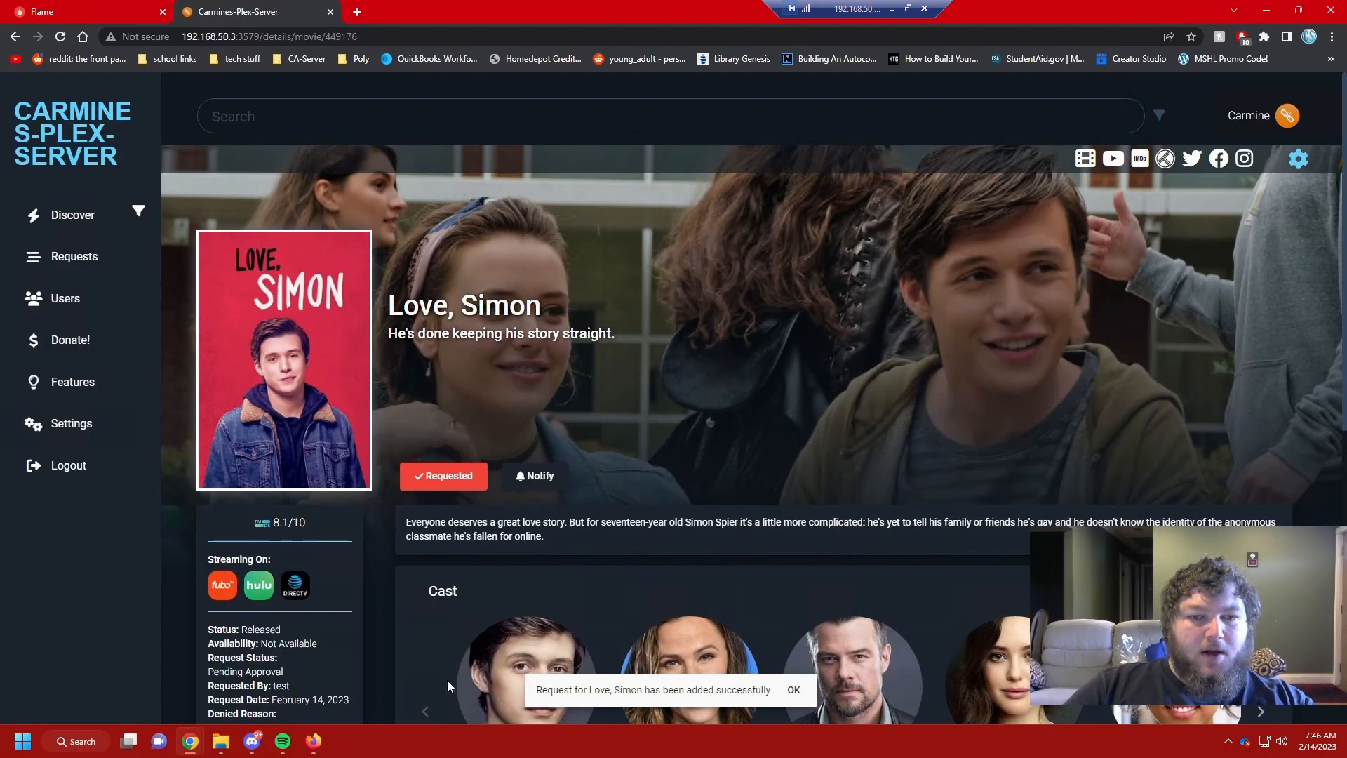
click(252, 741)
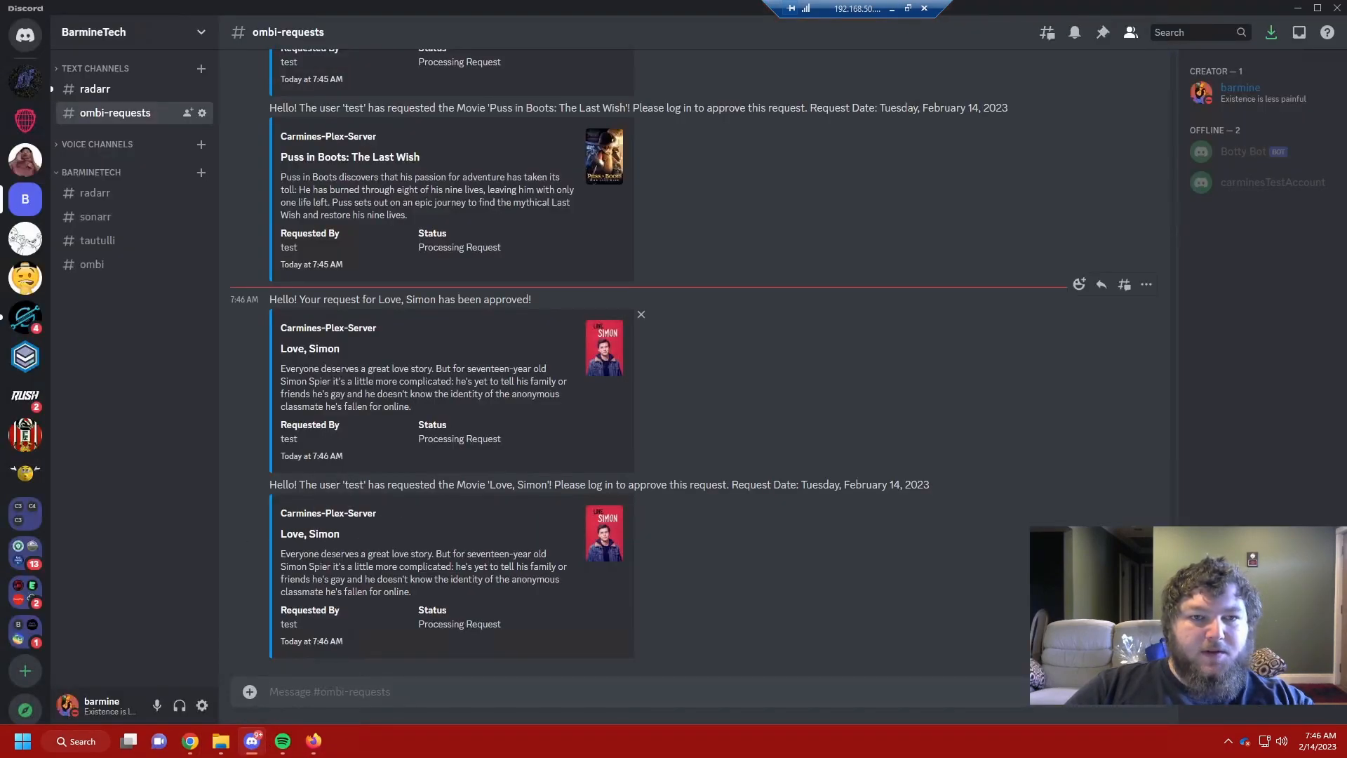
Step: In All Requests, check Love, Simon's details, then choose Deny from its Options menu
click(252, 741)
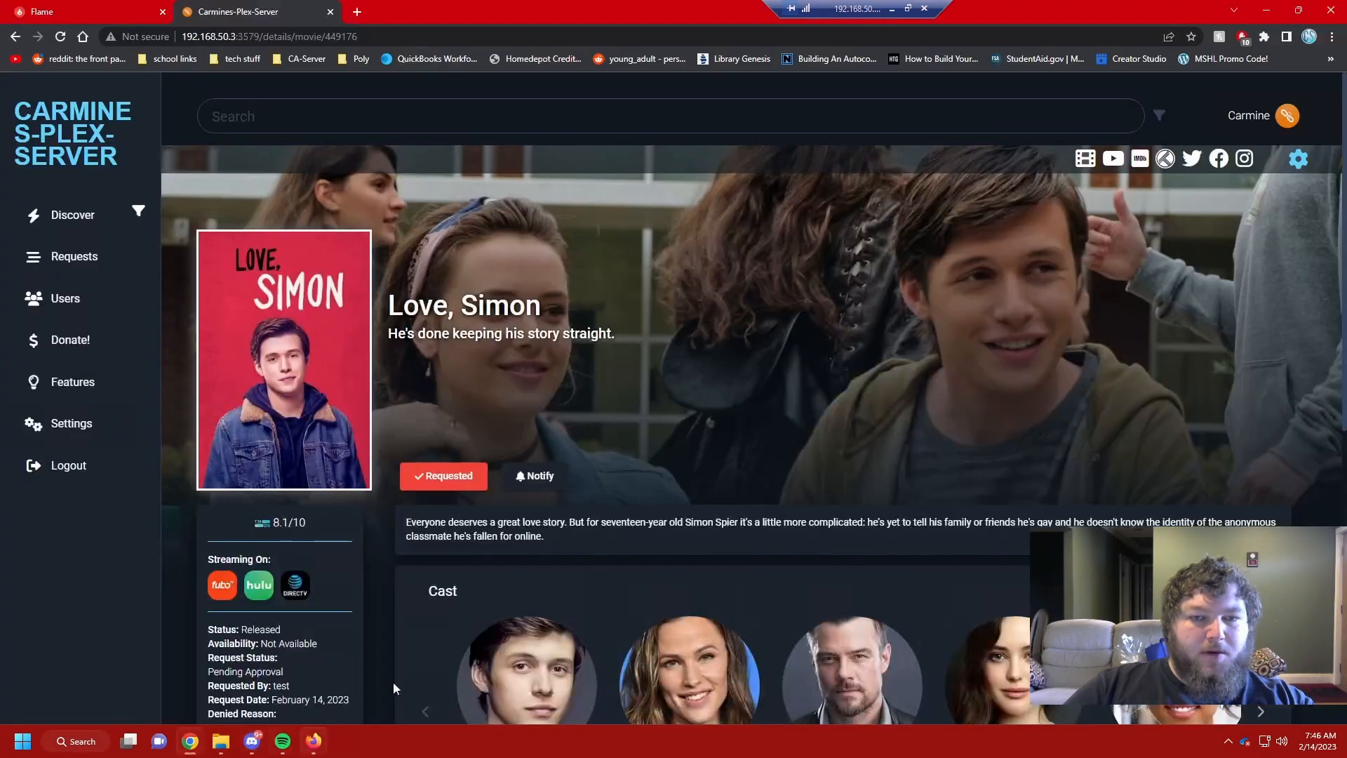
click(78, 267)
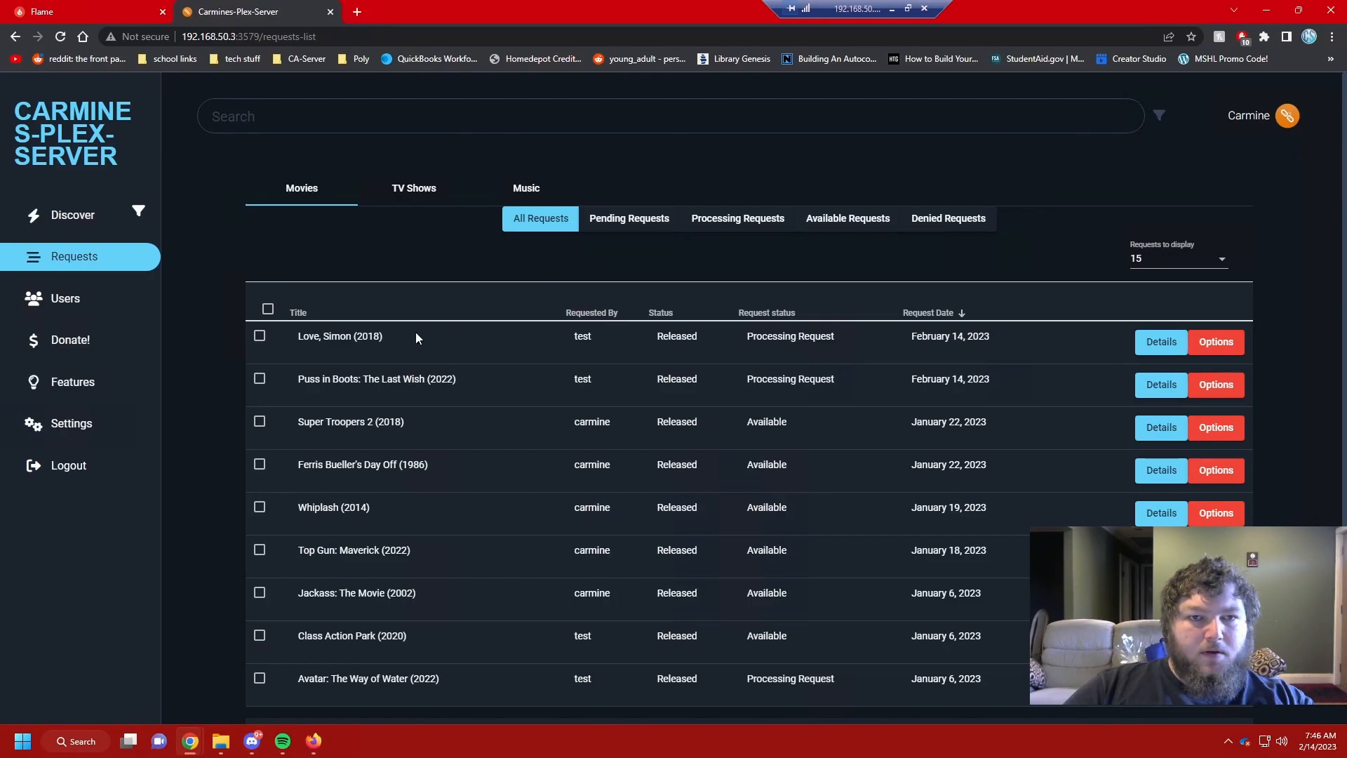
click(1165, 343)
key(alt+Left)
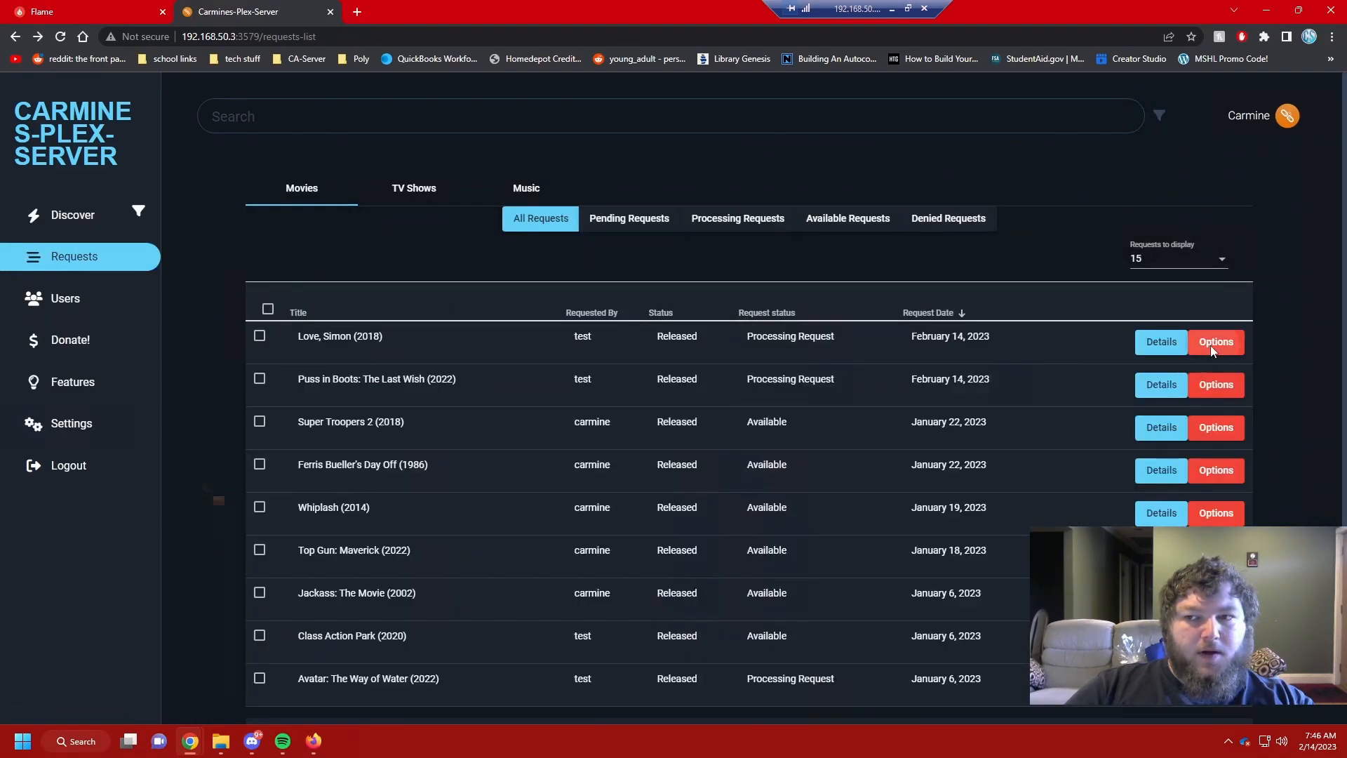
click(1216, 342)
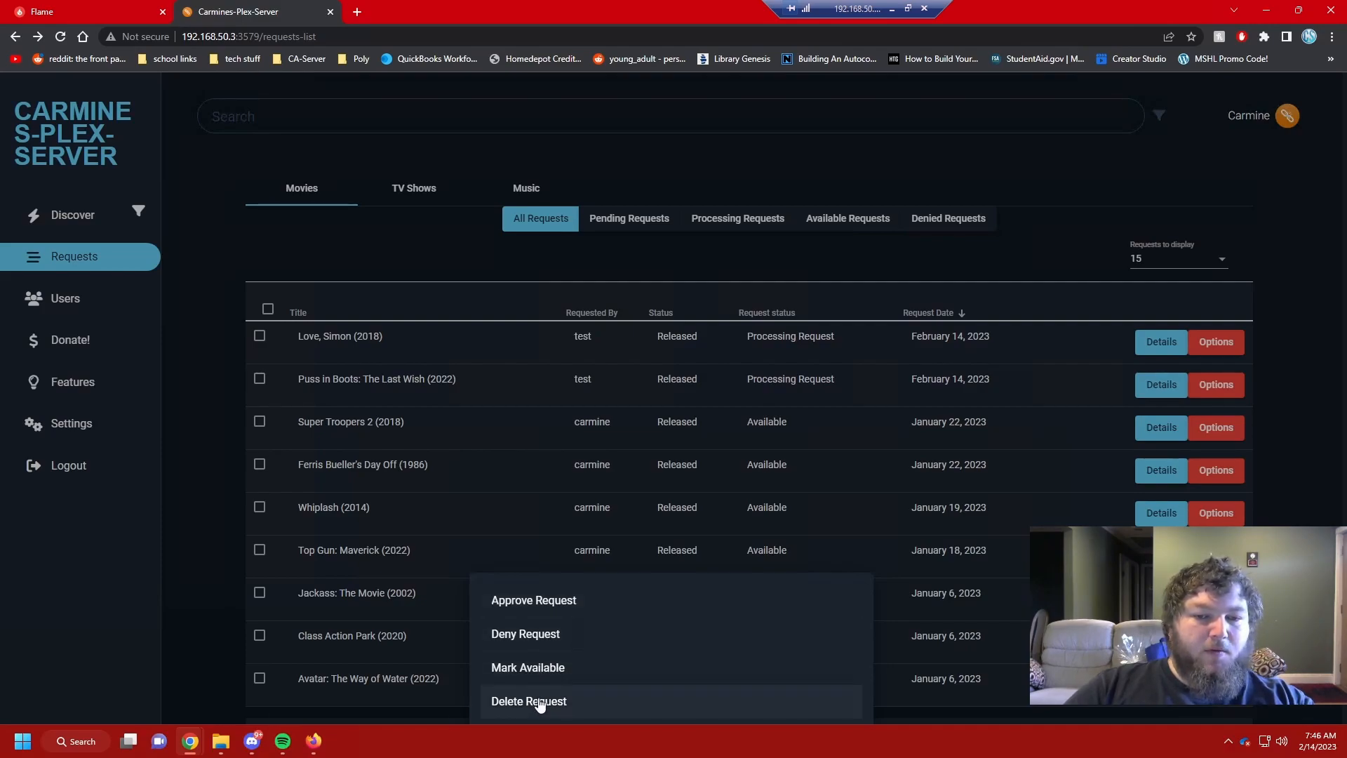
click(552, 644)
Step: Deny the Love, Simon request without a reason and check Discord's declined notice
click(675, 449)
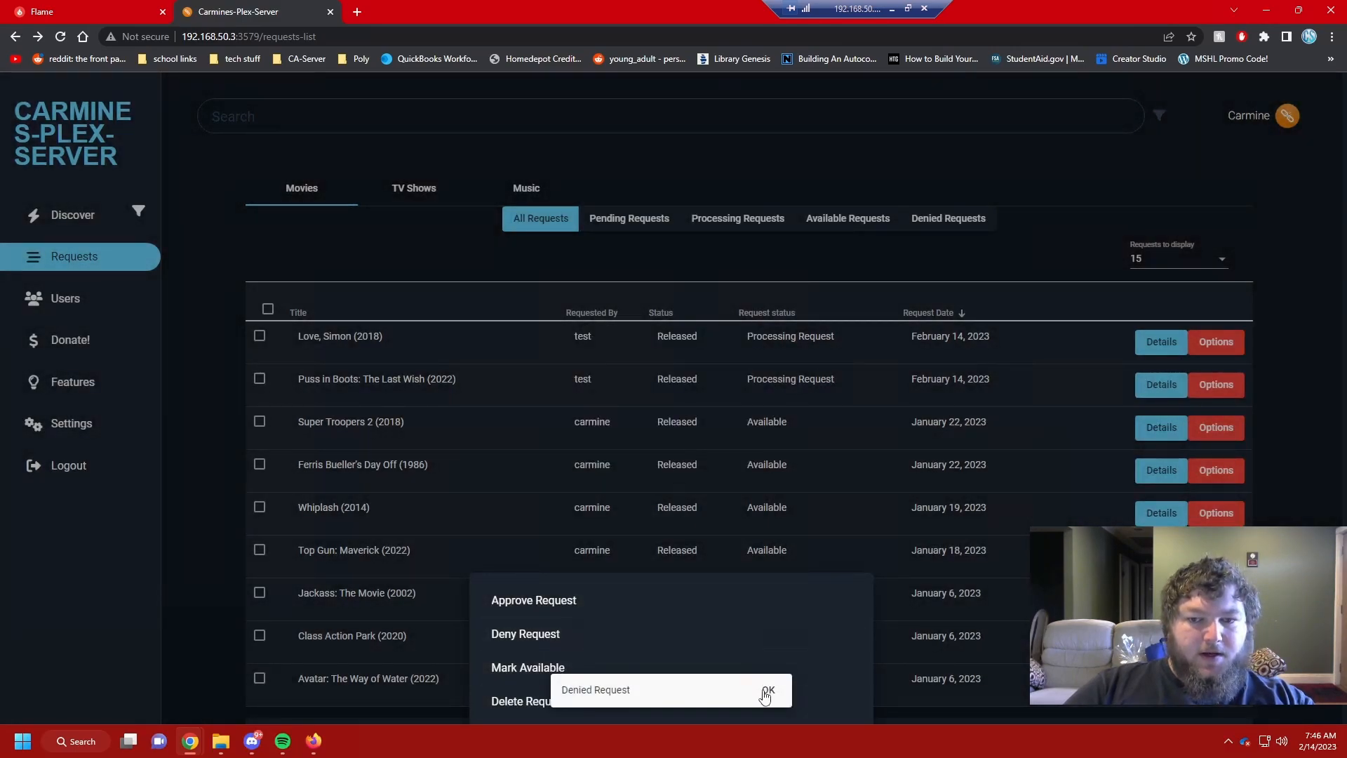
click(767, 691)
click(252, 741)
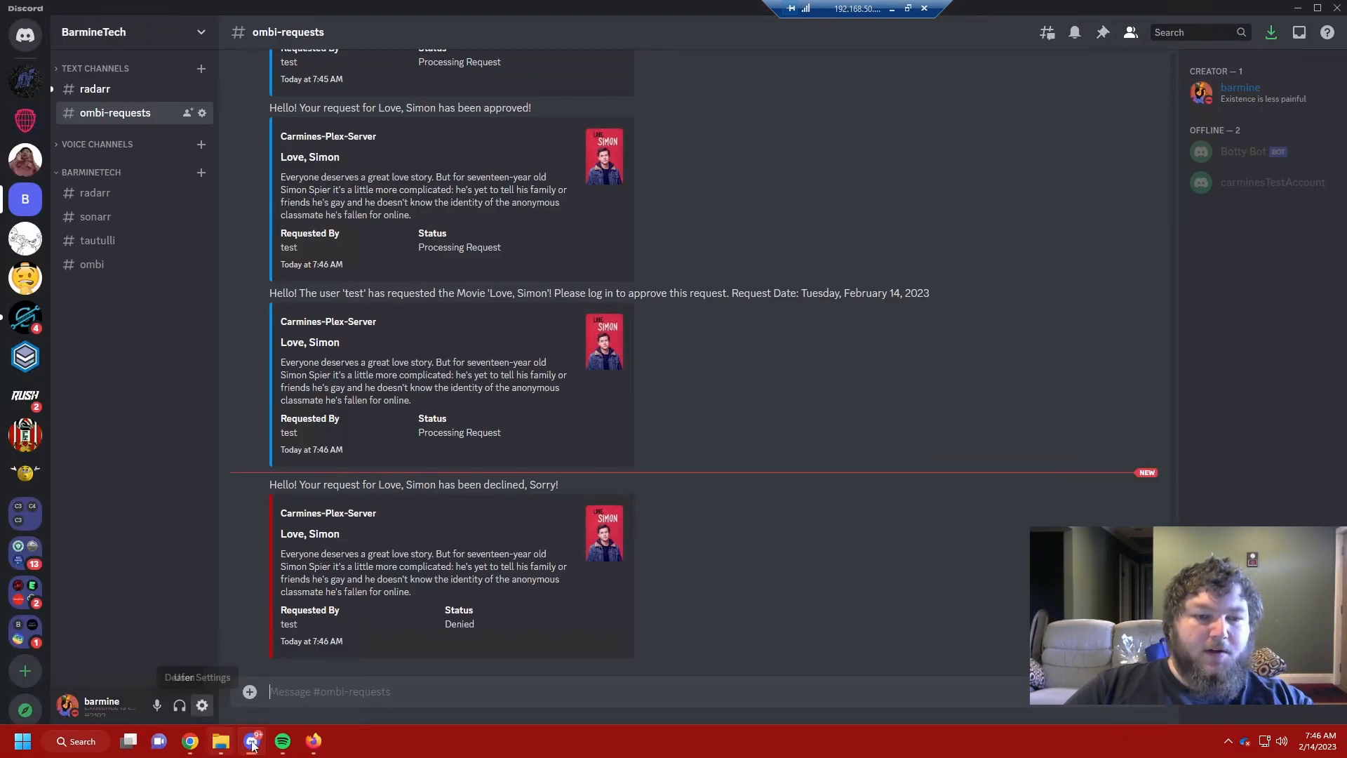
Step: Return to Ombi's All Requests list and close the leftover Options menu
click(313, 741)
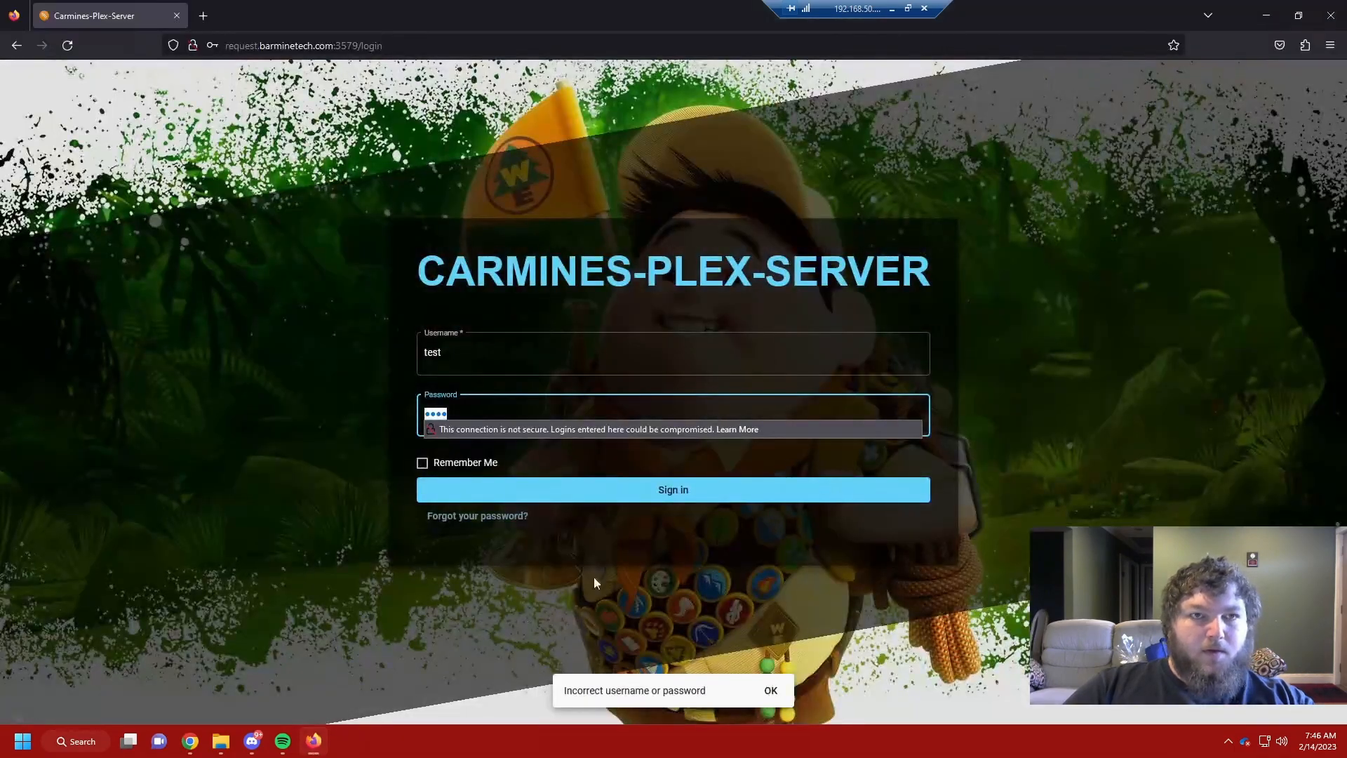
click(314, 741)
mouse_move(190, 741)
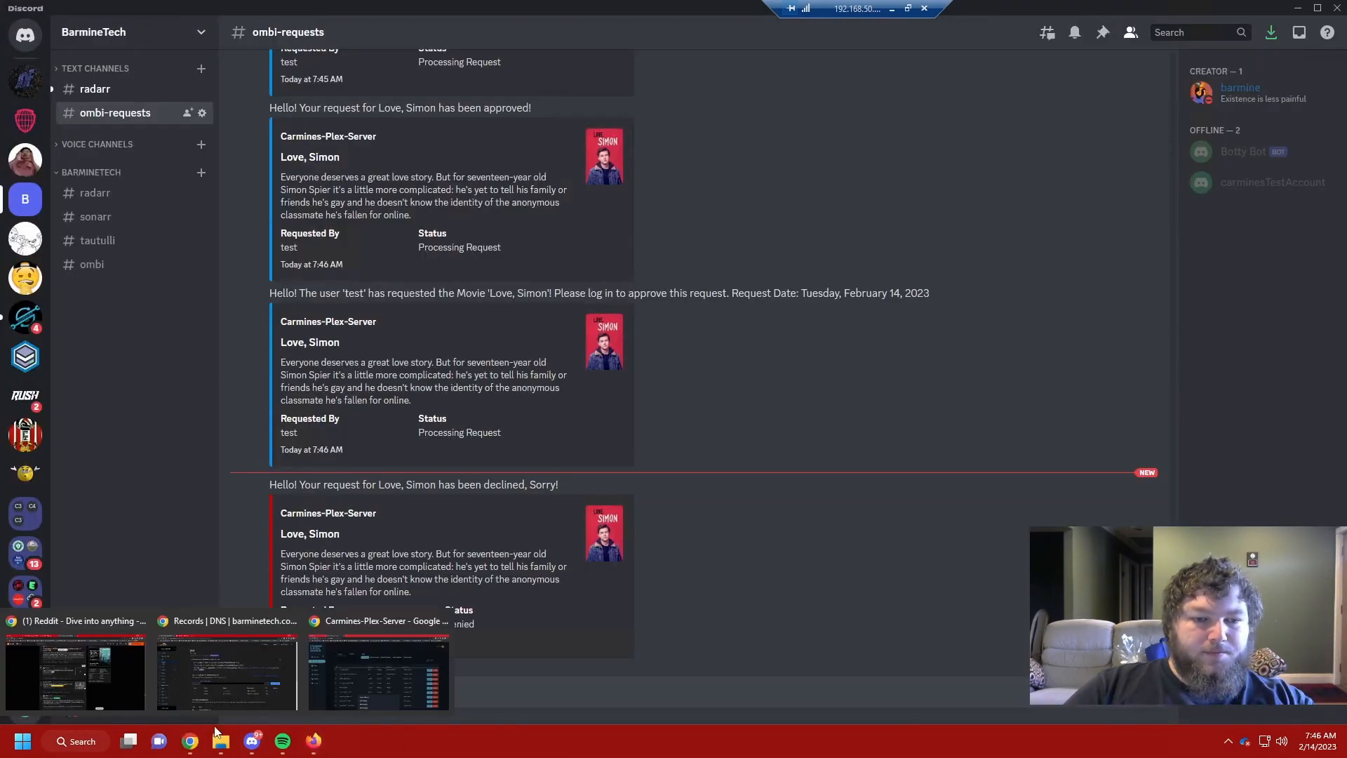
click(378, 668)
click(449, 238)
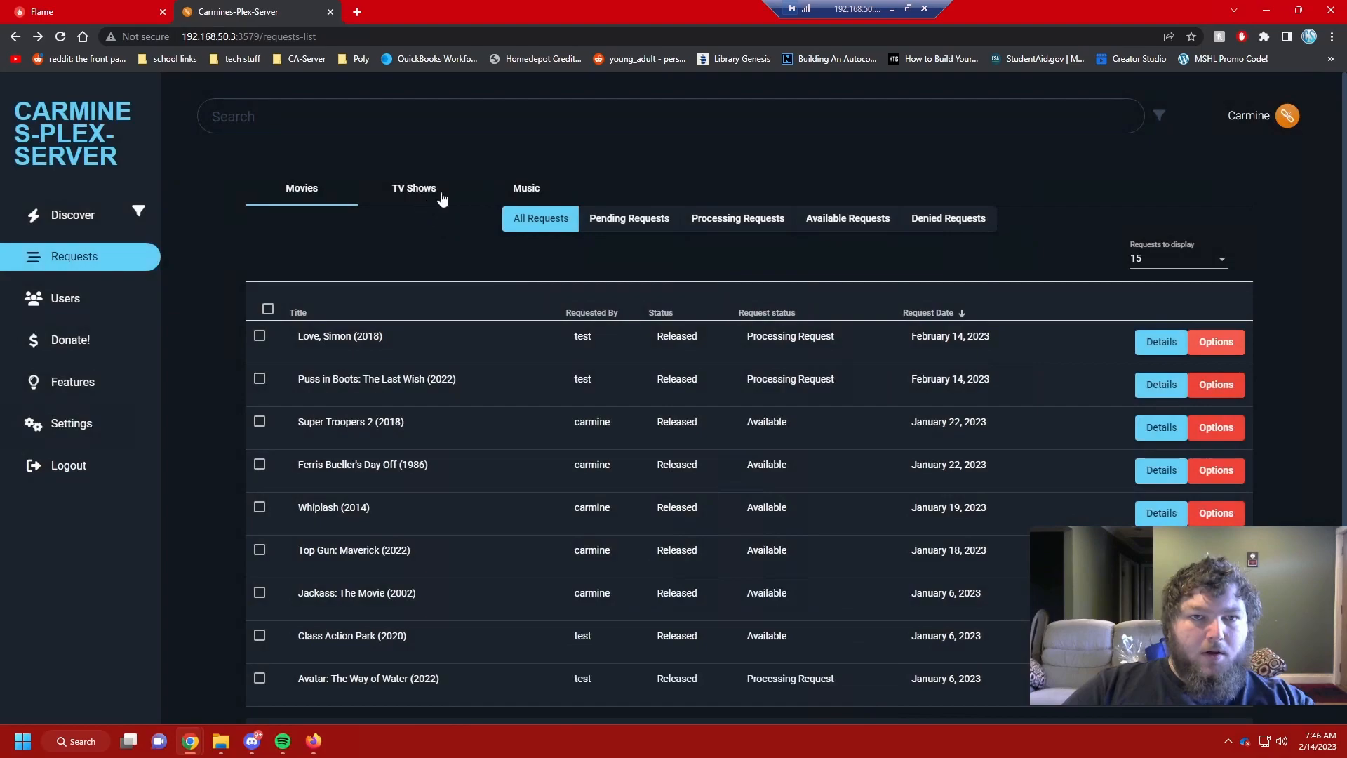
Step: Delete the denied Love, Simon movie request from the Denied list, then go back to Discover
click(938, 219)
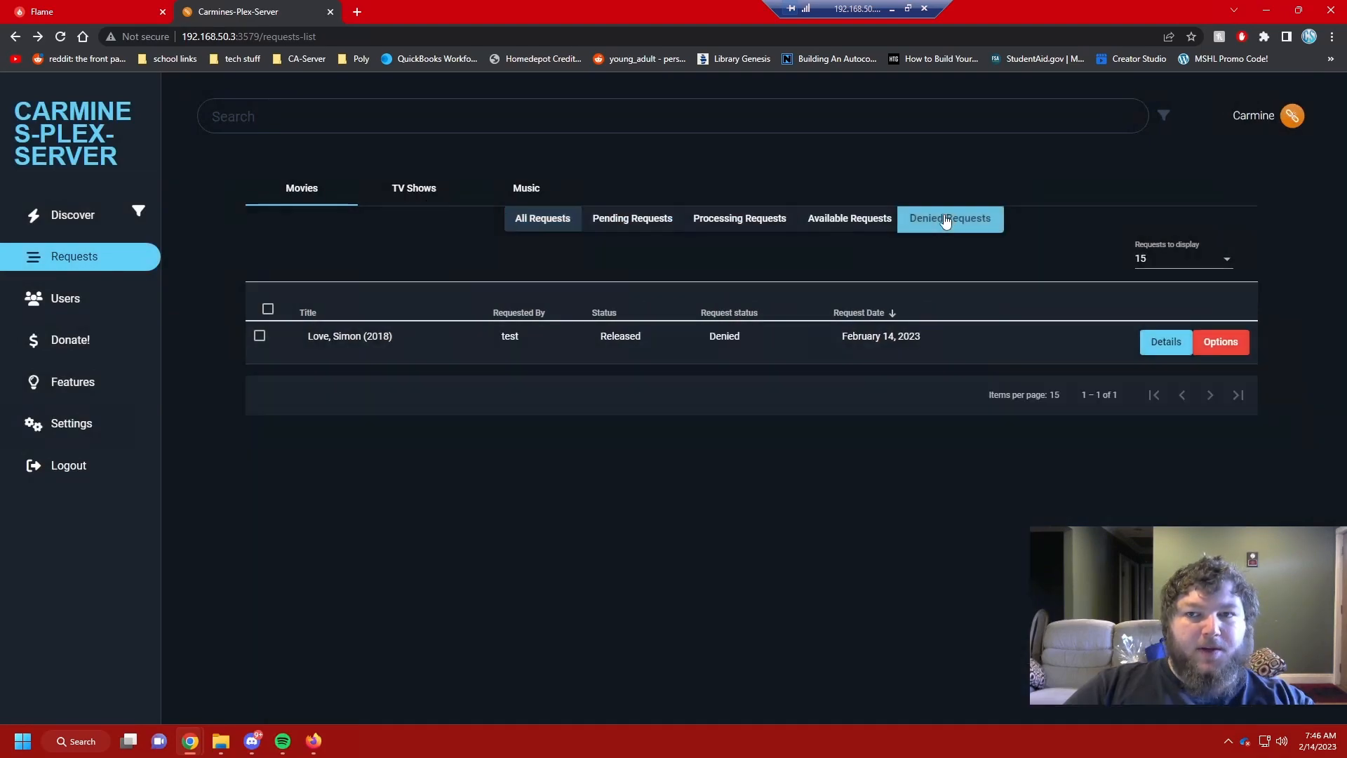
click(259, 338)
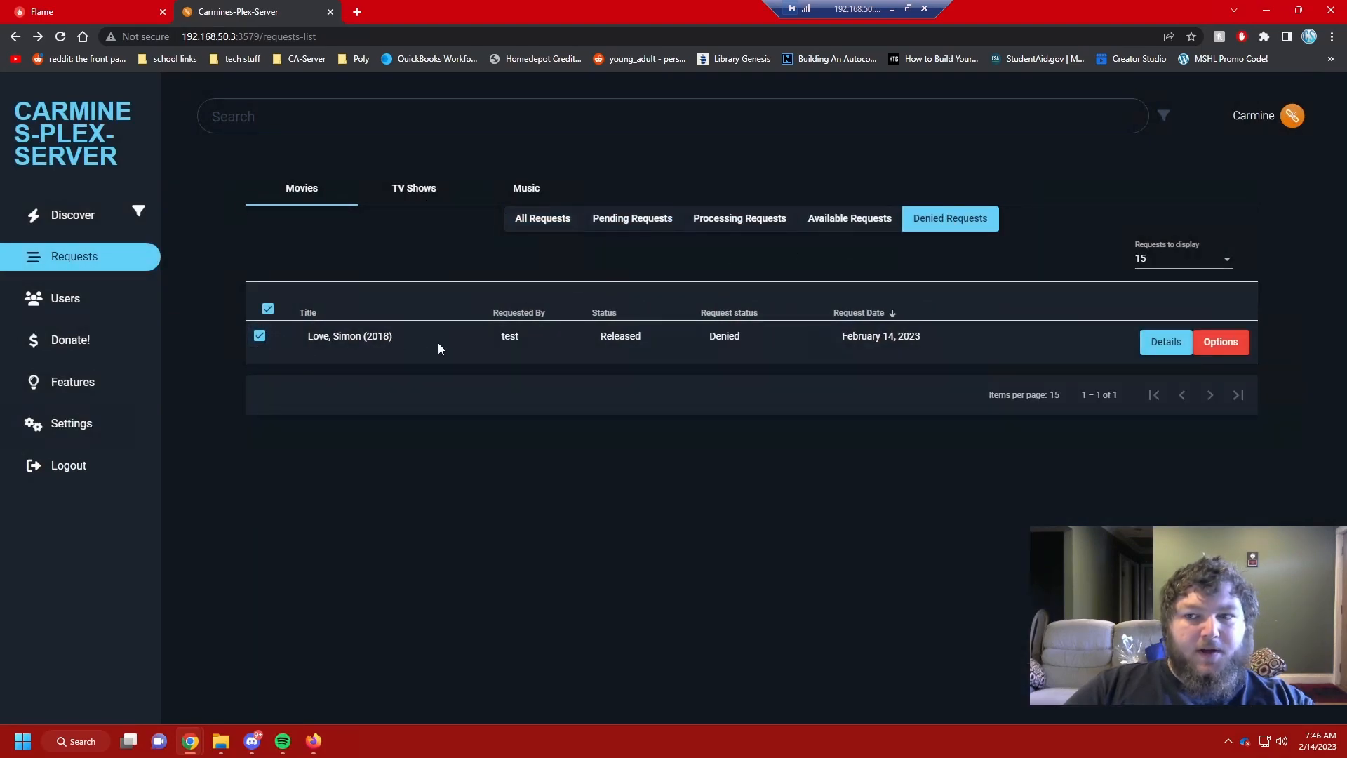
click(1219, 341)
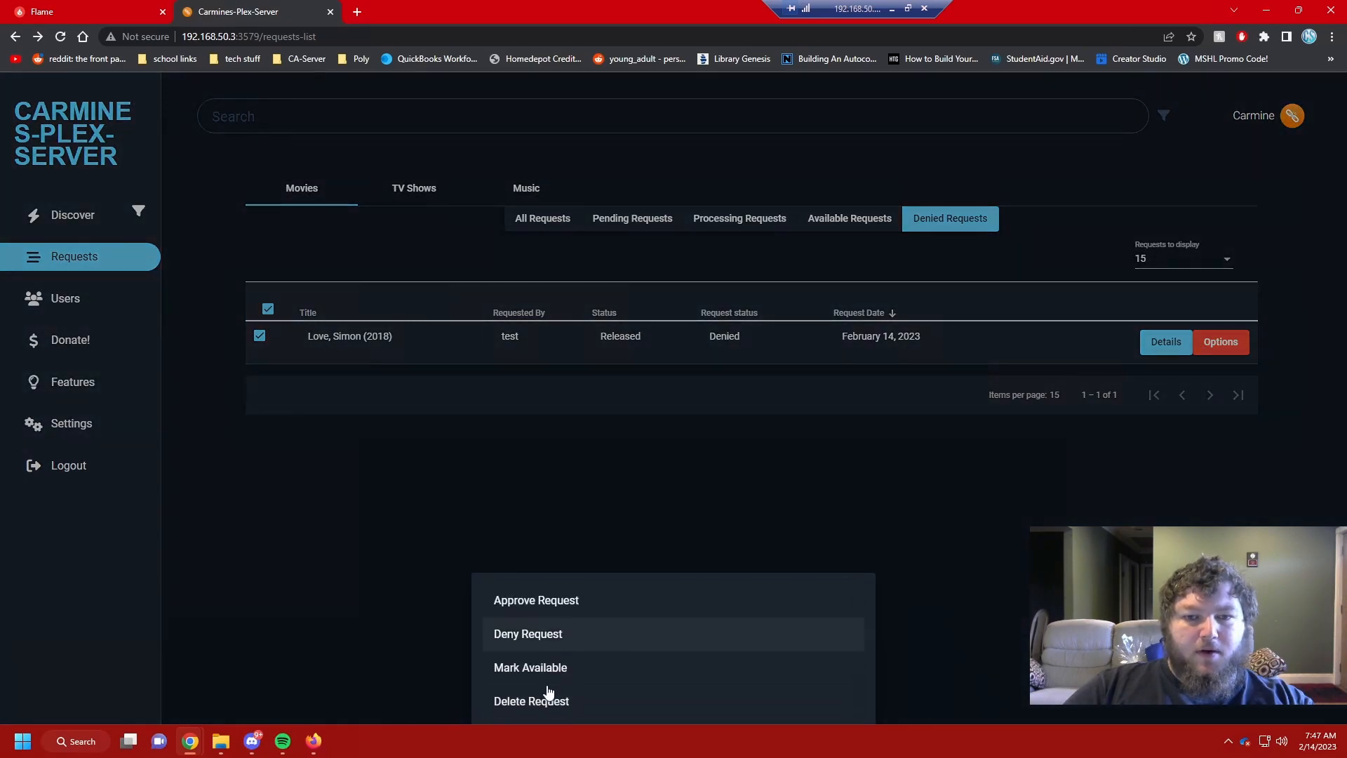
click(543, 701)
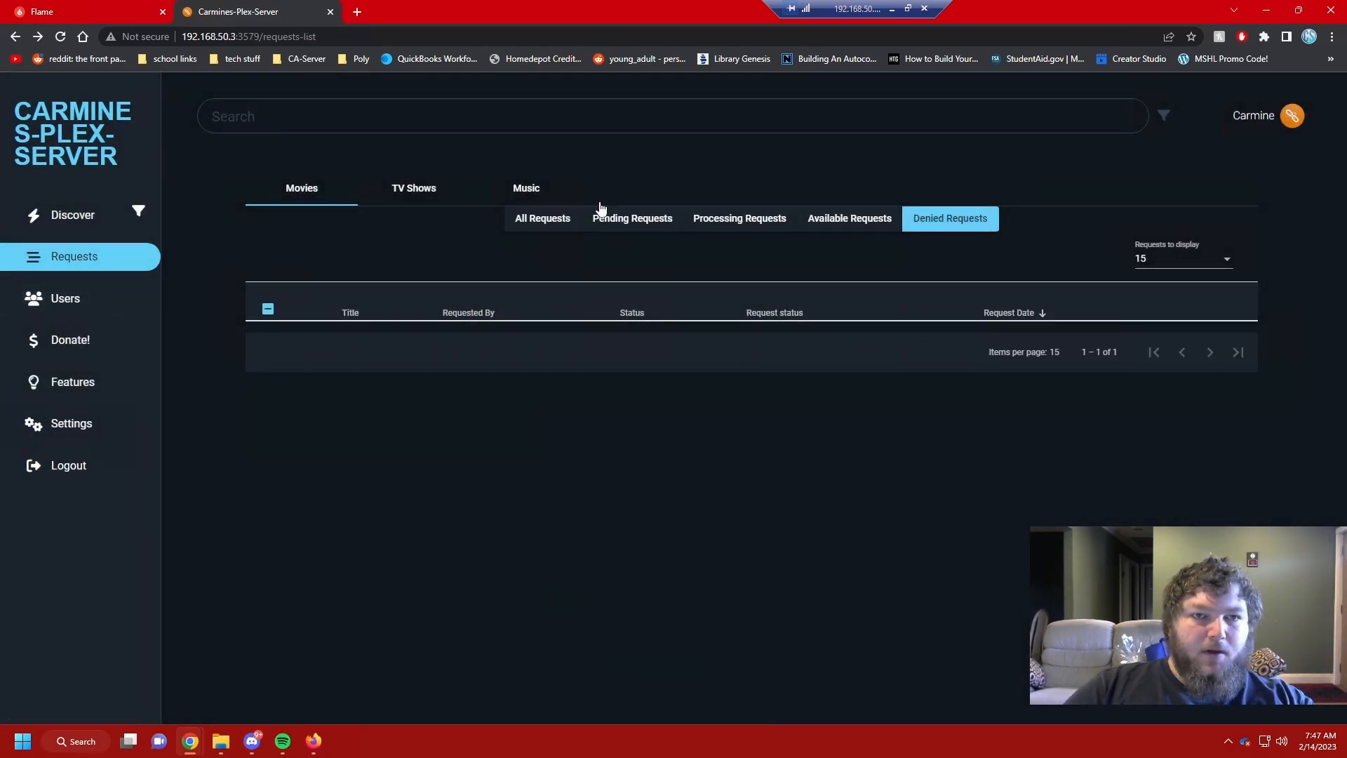
click(564, 226)
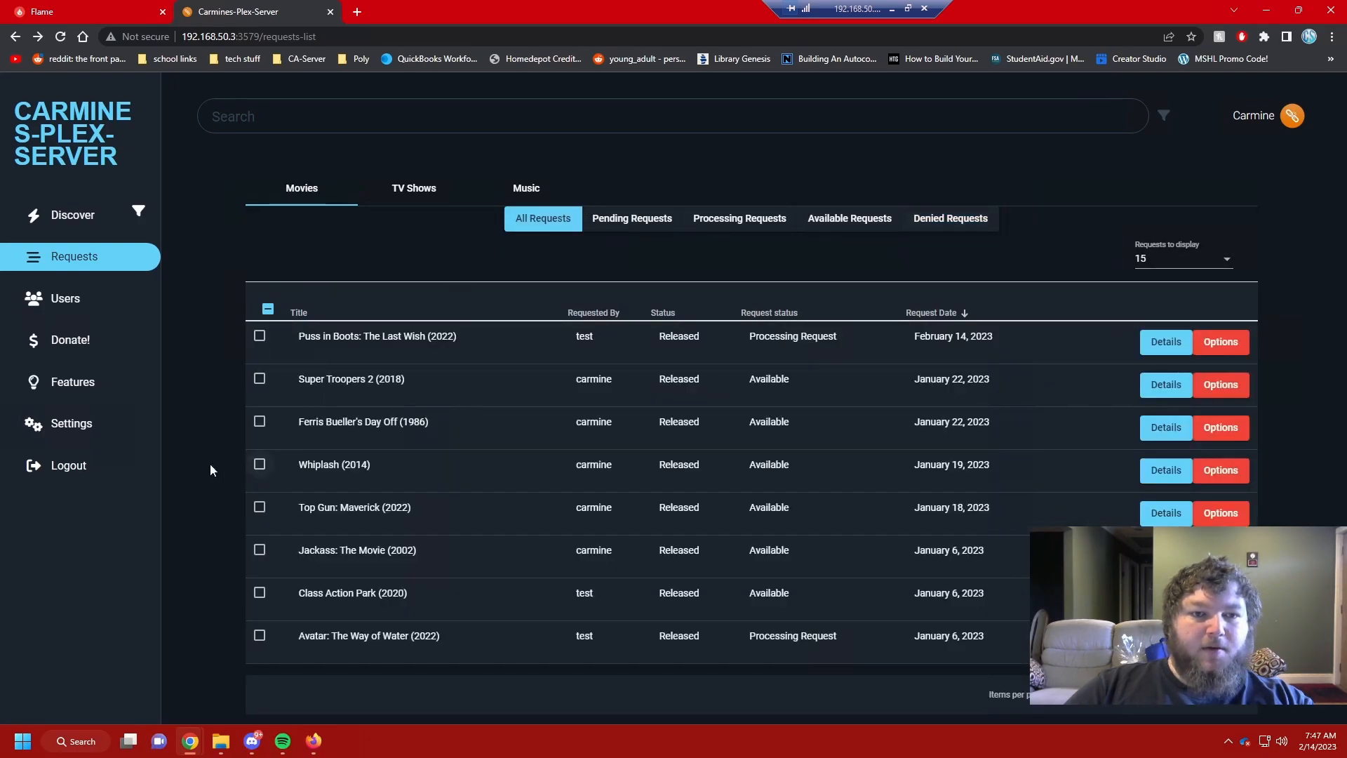
click(73, 216)
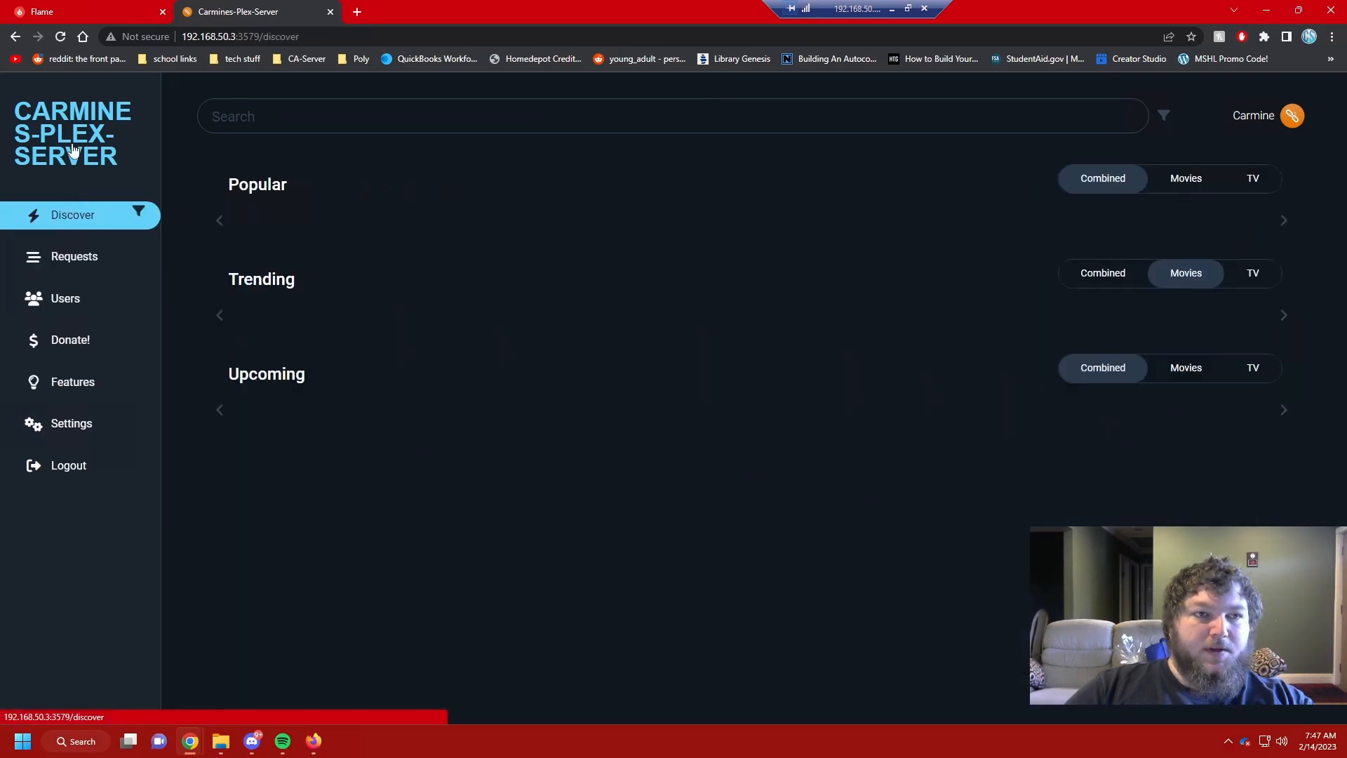